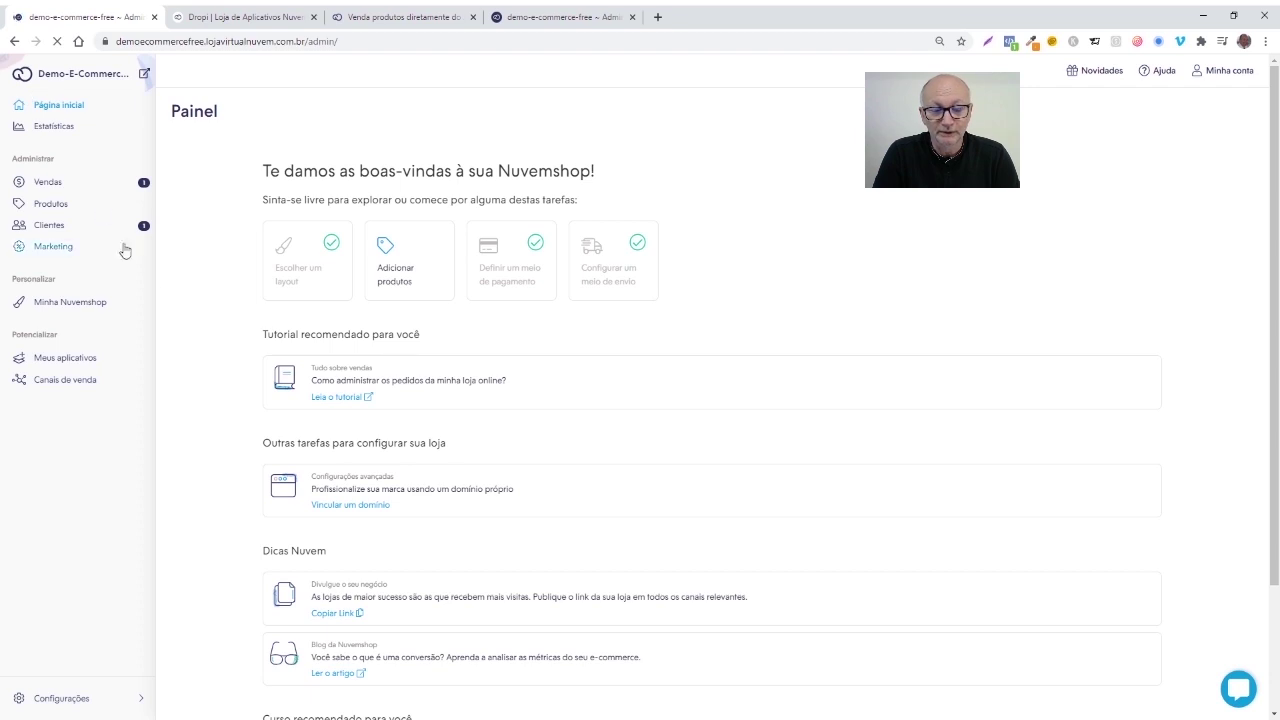
Open the Dropi app's page in the Nuvemshop app store, starting from the store's installed apps
left_click(75, 362)
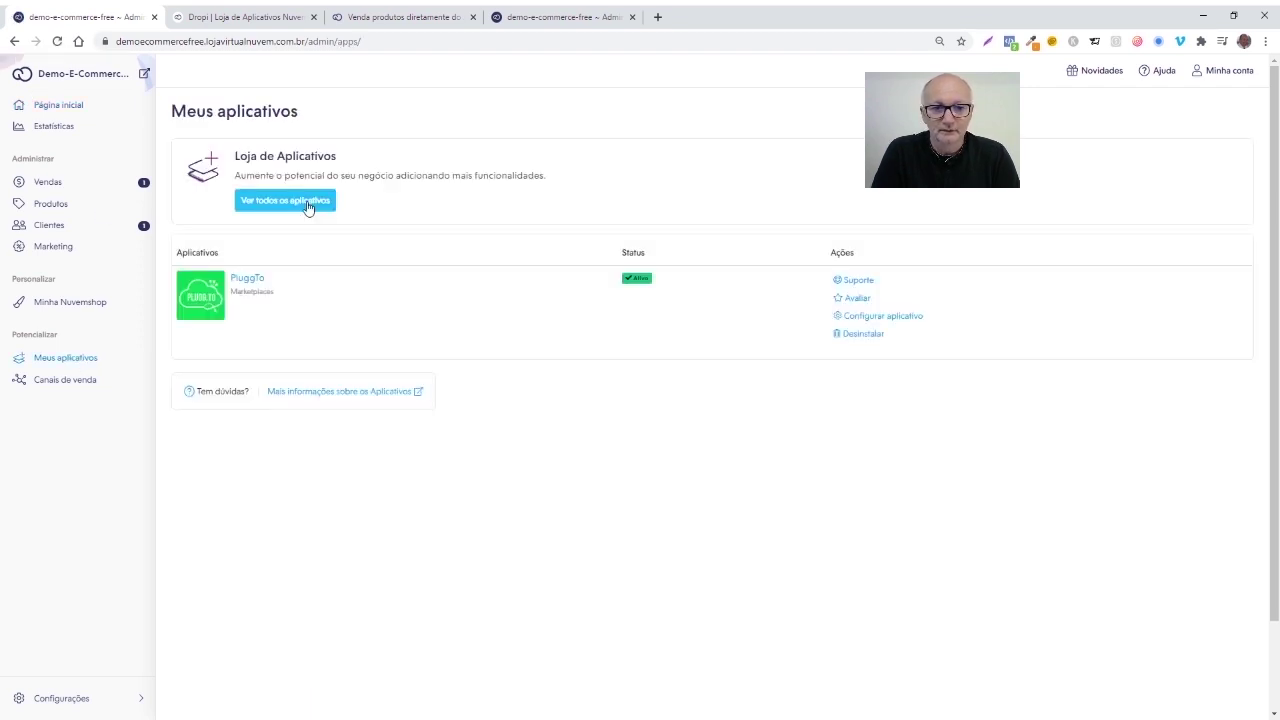
left_click(308, 205)
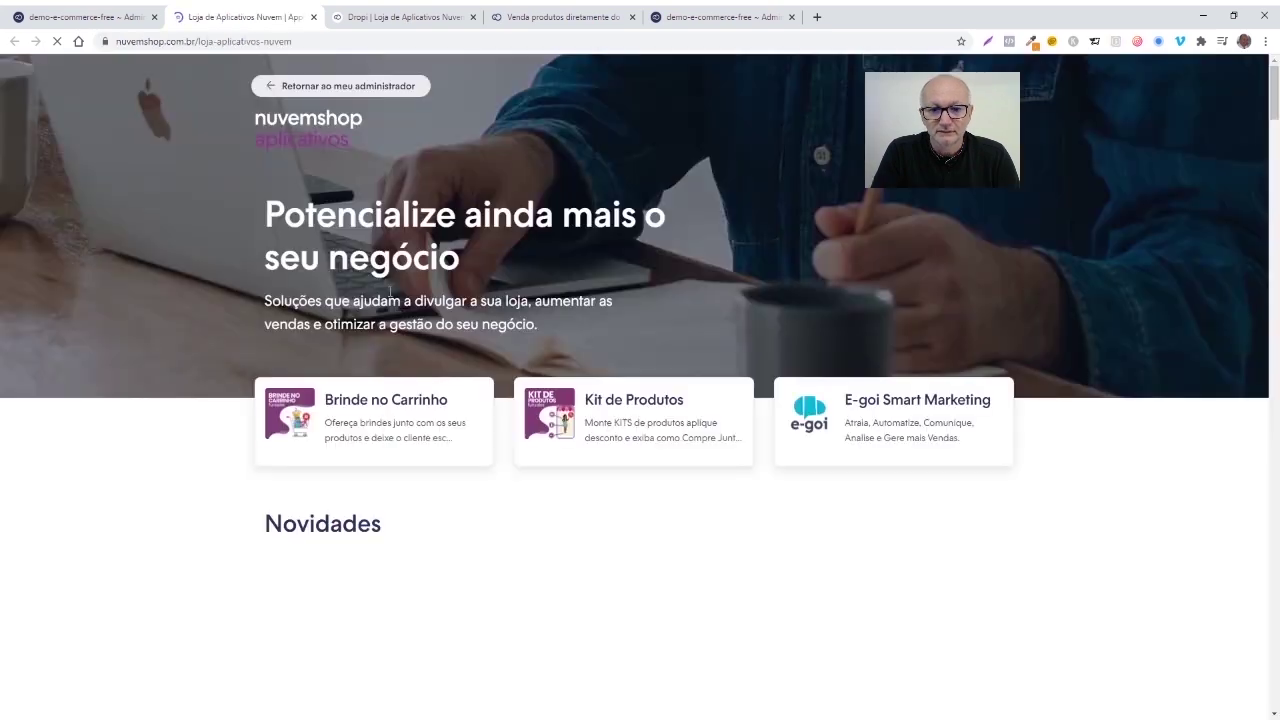
scroll(572, 393, "down", 2)
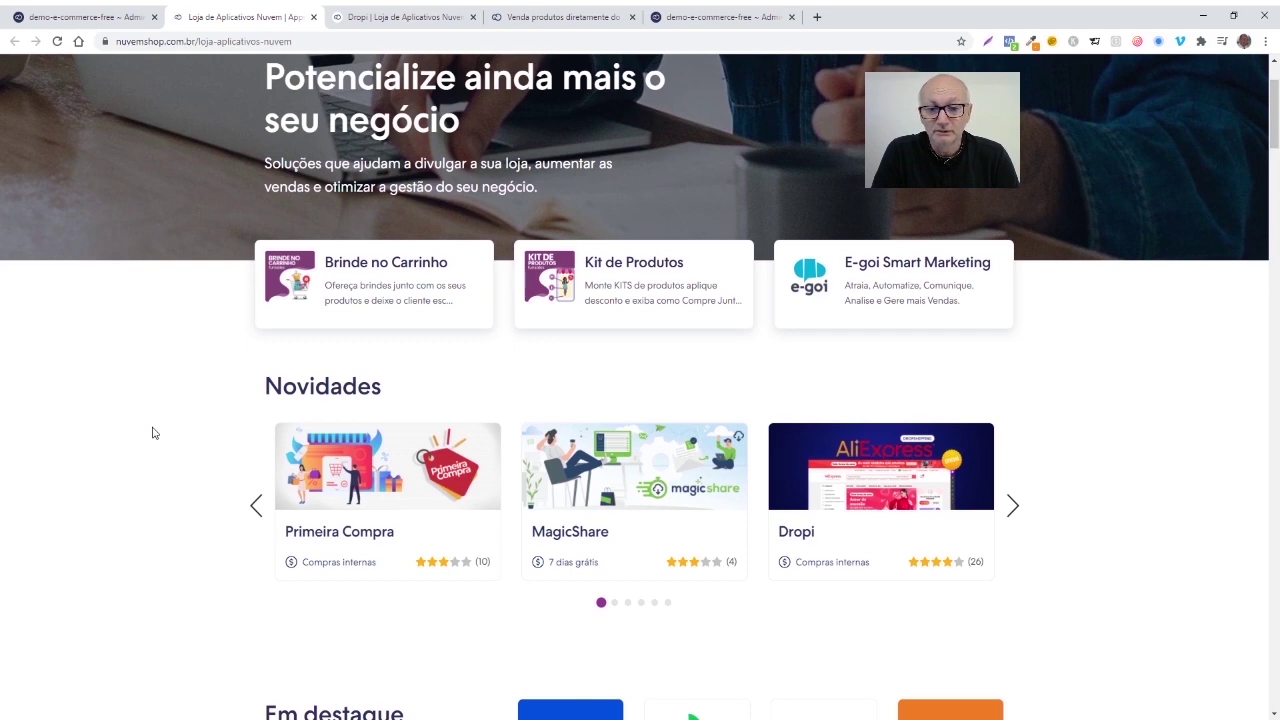
scroll(153, 432, "down", 1)
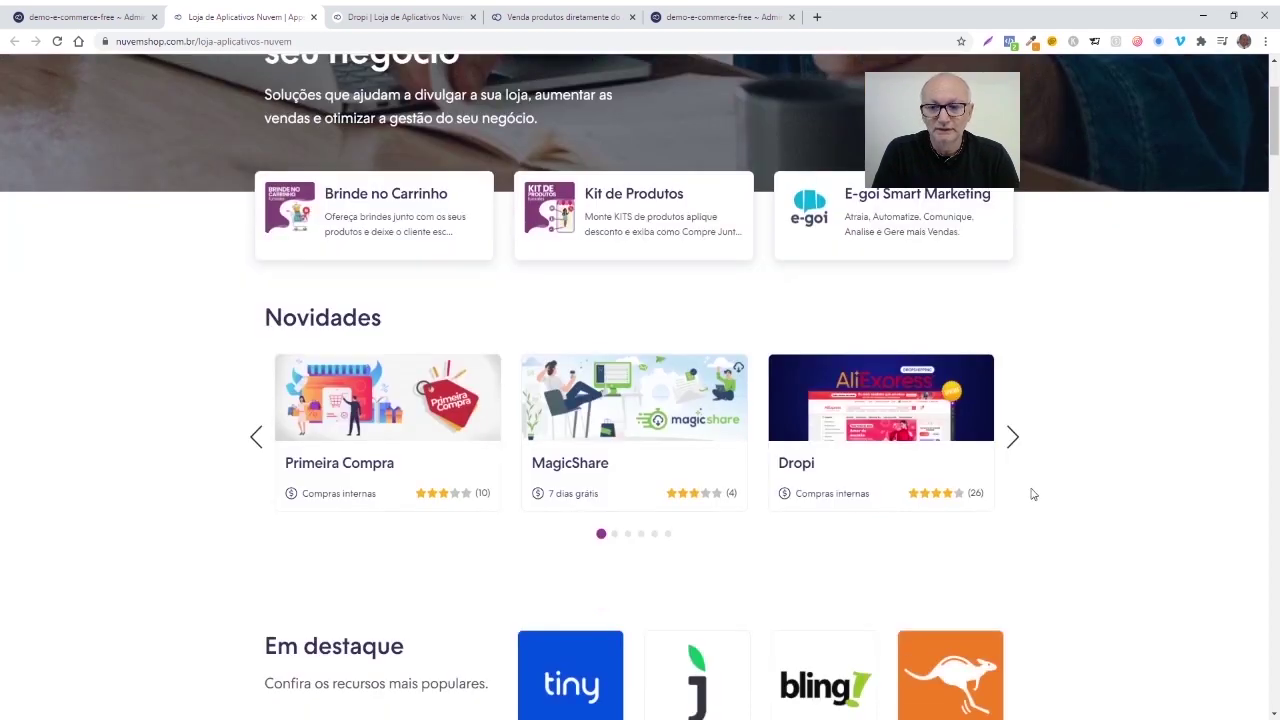
left_click(905, 428)
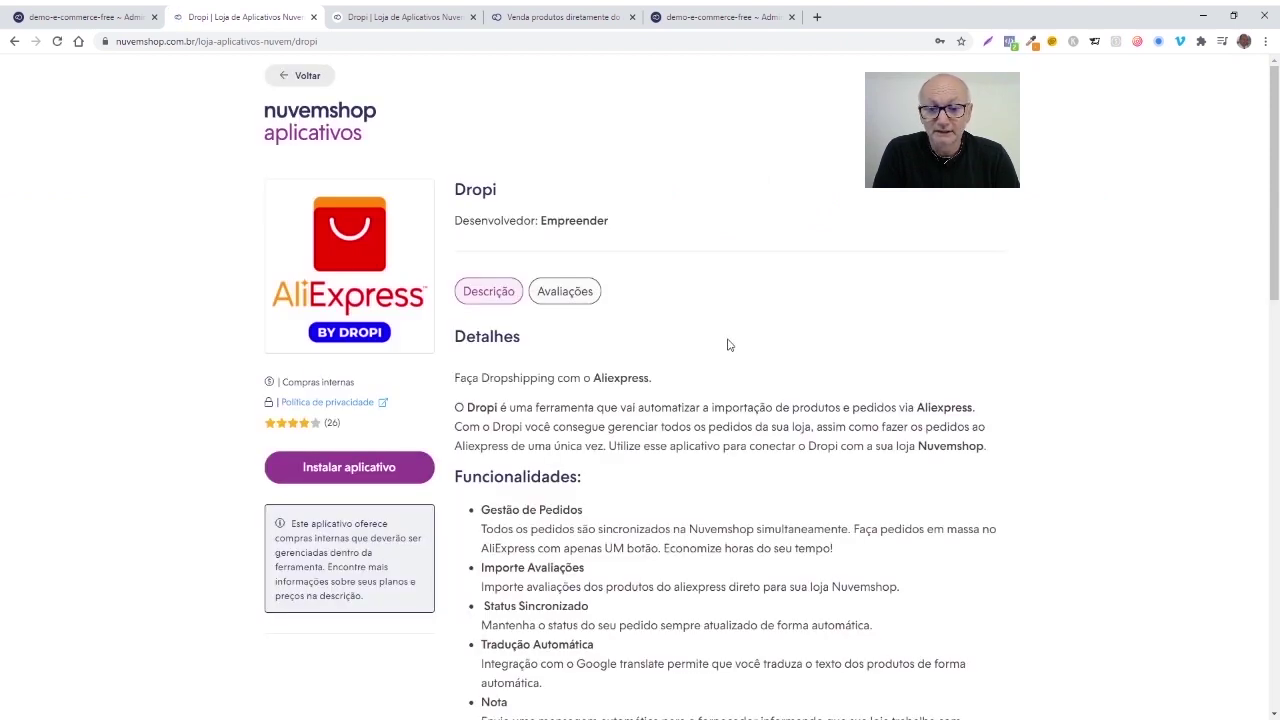
Examine Dropi's description and the launch announcement's terms on free transactions and the fee per paid order
scroll(728, 345, "down", 1)
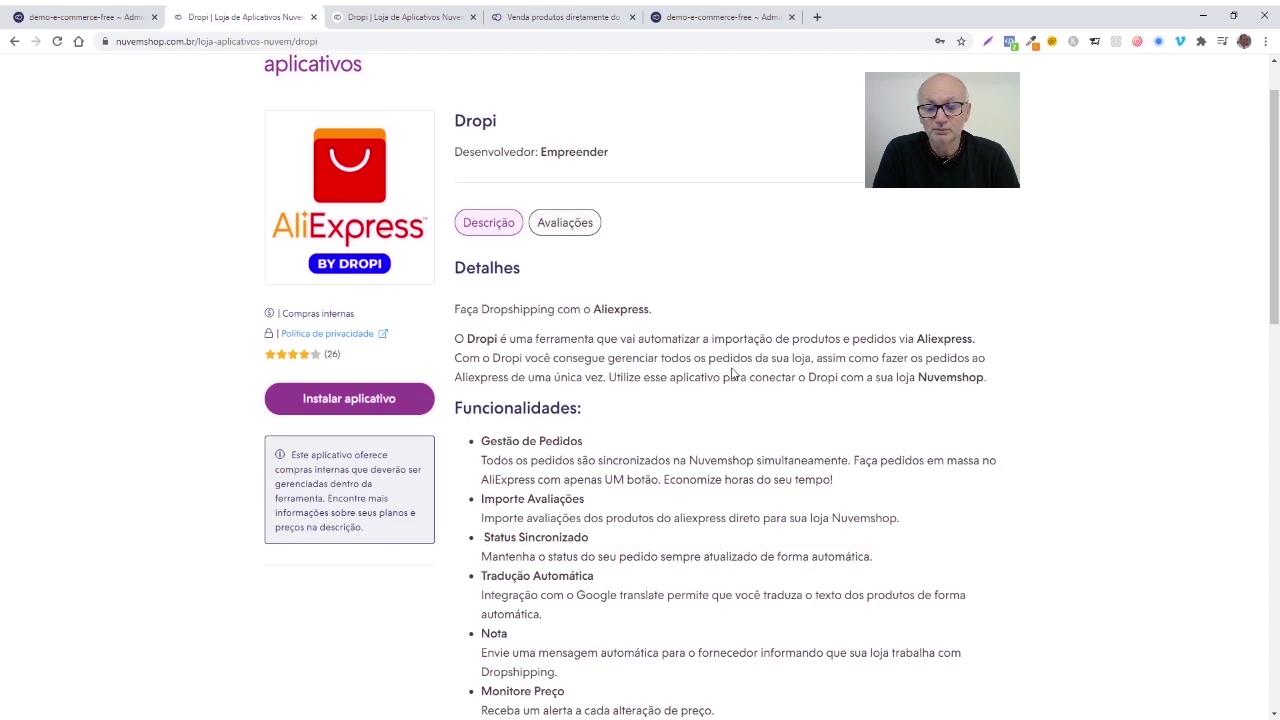
scroll(733, 374, "down", 2)
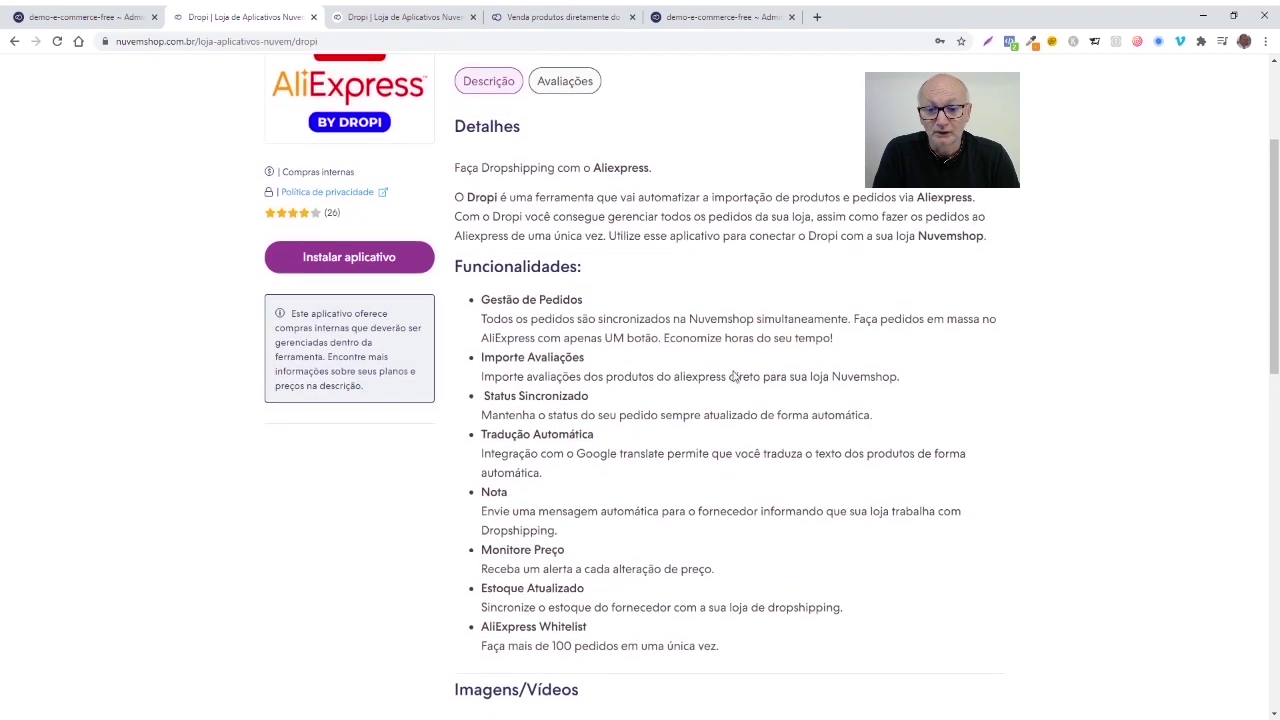
scroll(734, 374, "down", 4)
scroll(651, 378, "up", 3)
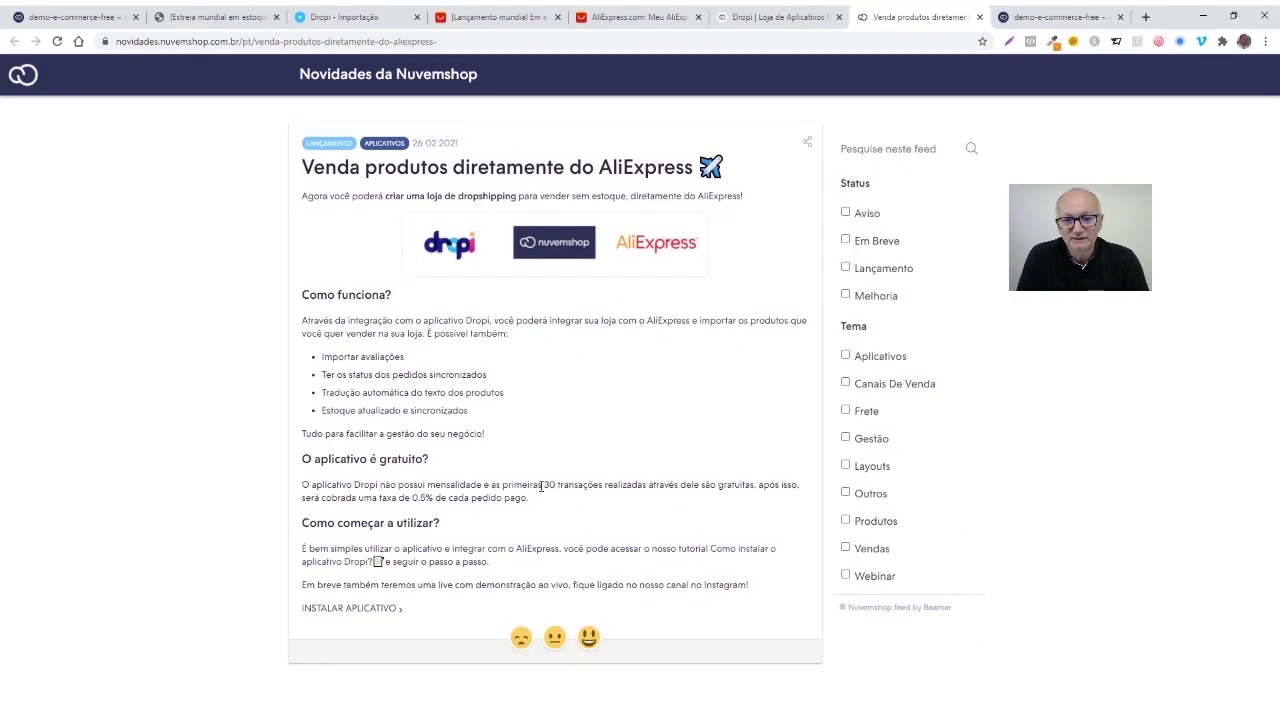
left_click_drag(541, 486, 763, 486)
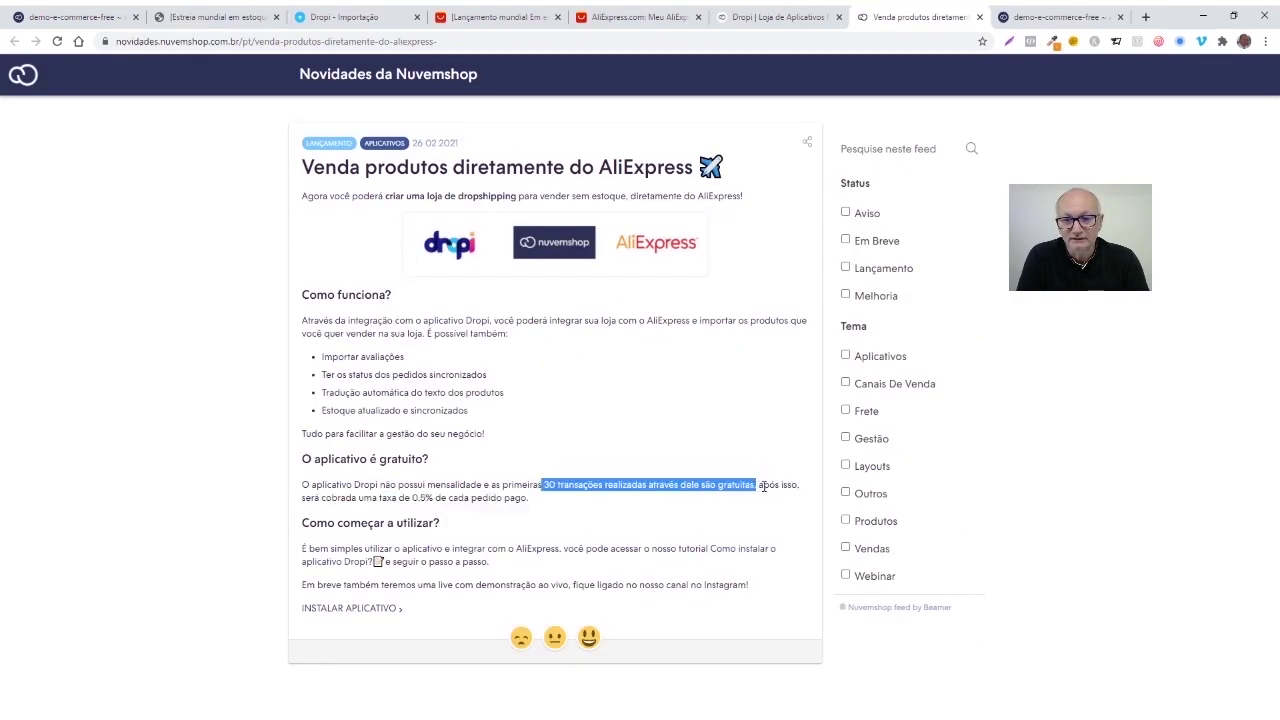
left_click(763, 486)
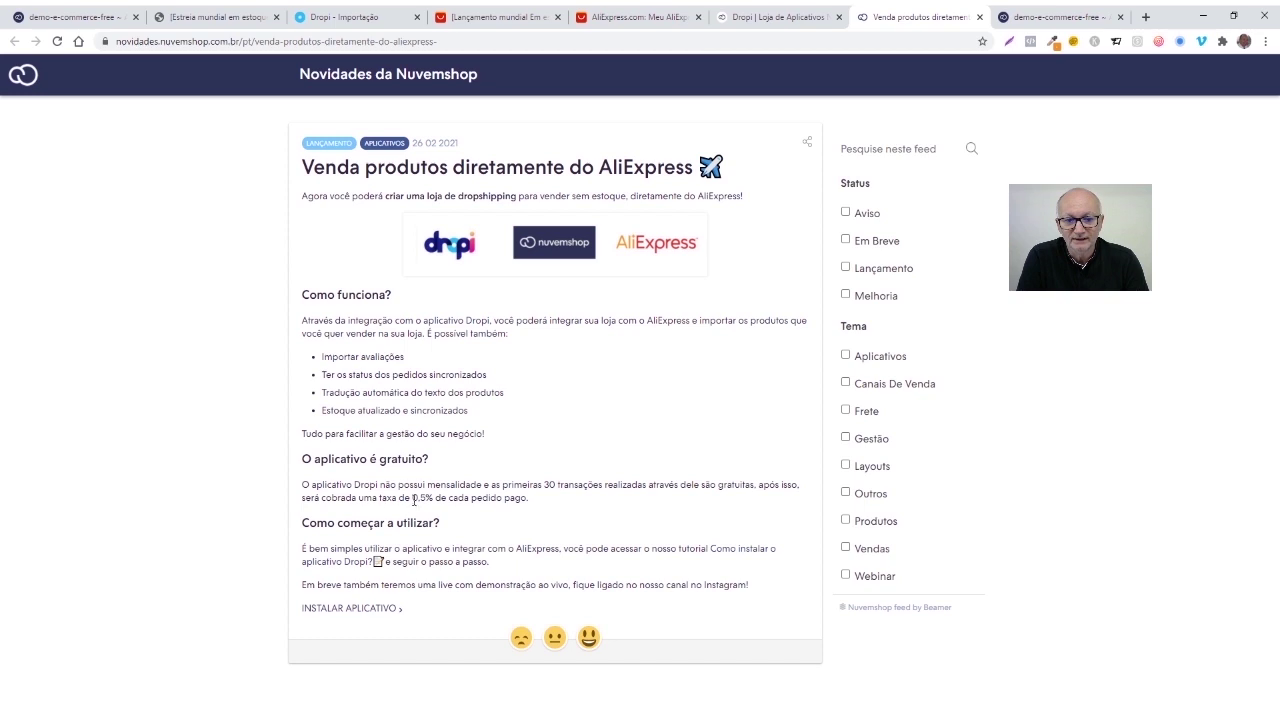
left_click_drag(414, 500, 533, 503)
left_click(537, 507)
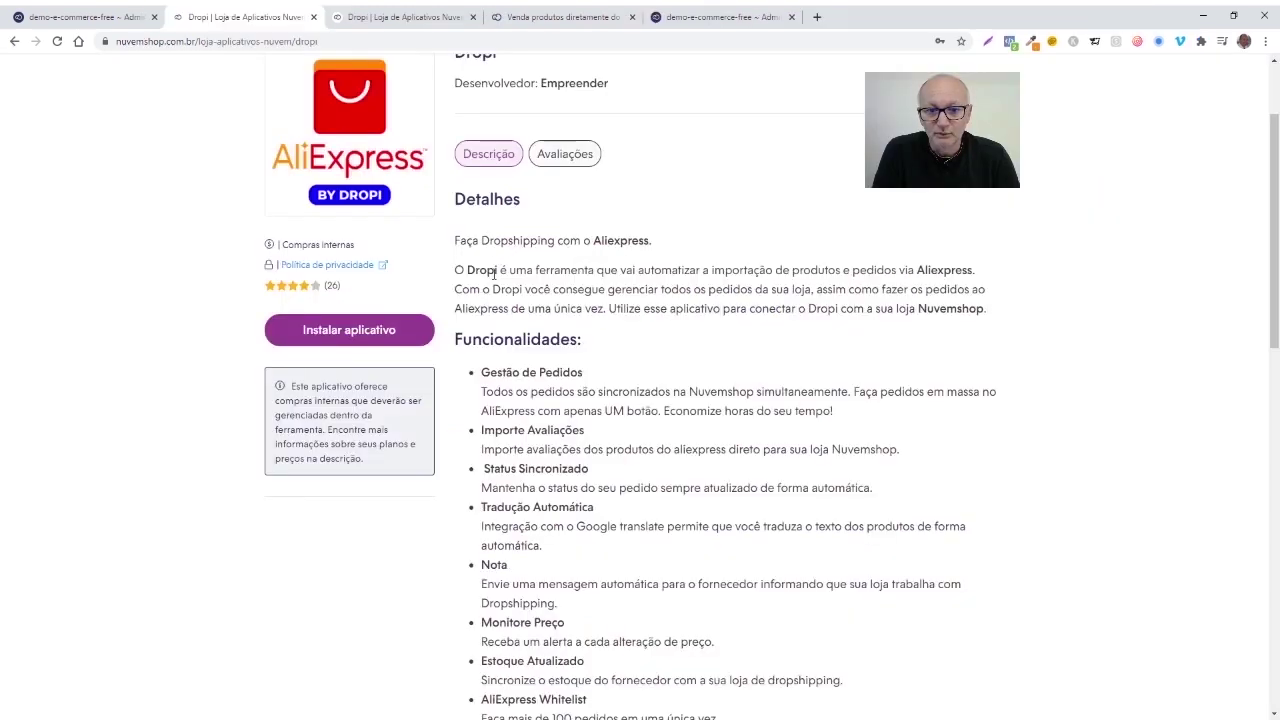
Read through Dropi's feature list, including review import, automatic translation, price monitoring, stock updates and the AliExpress Whitelist
scroll(732, 298, "down", 1)
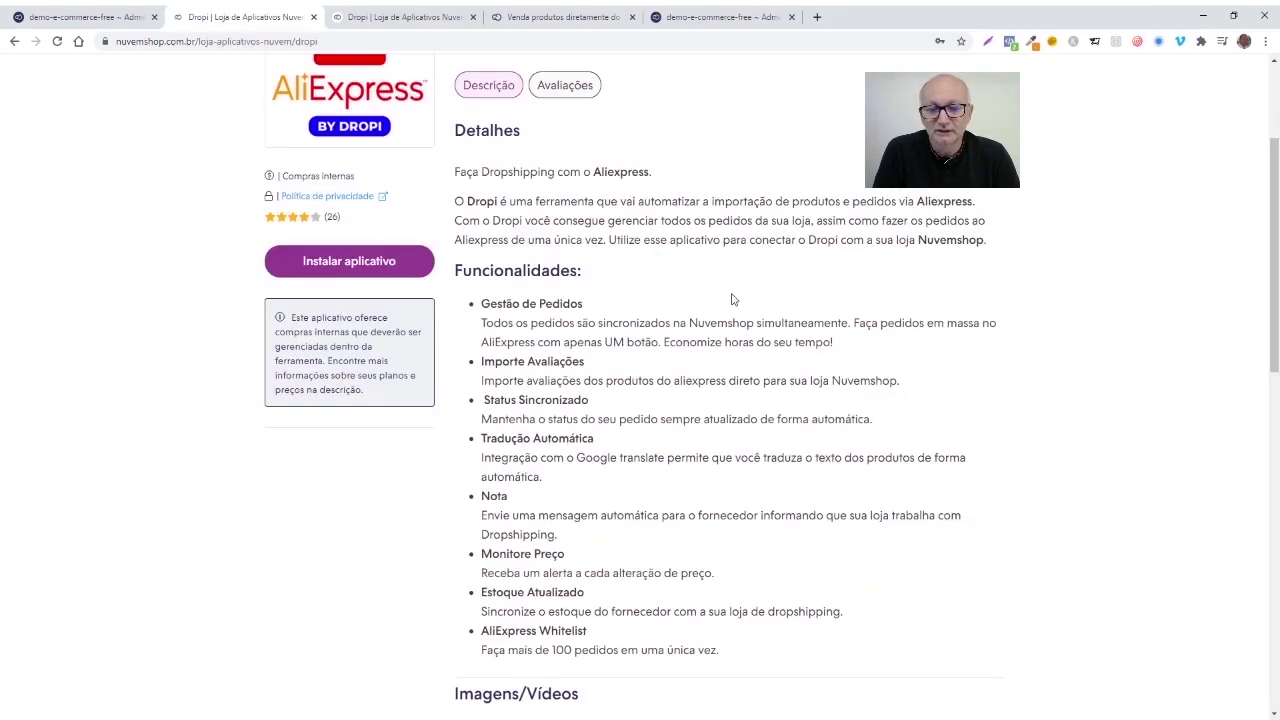
scroll(732, 298, "down", 1)
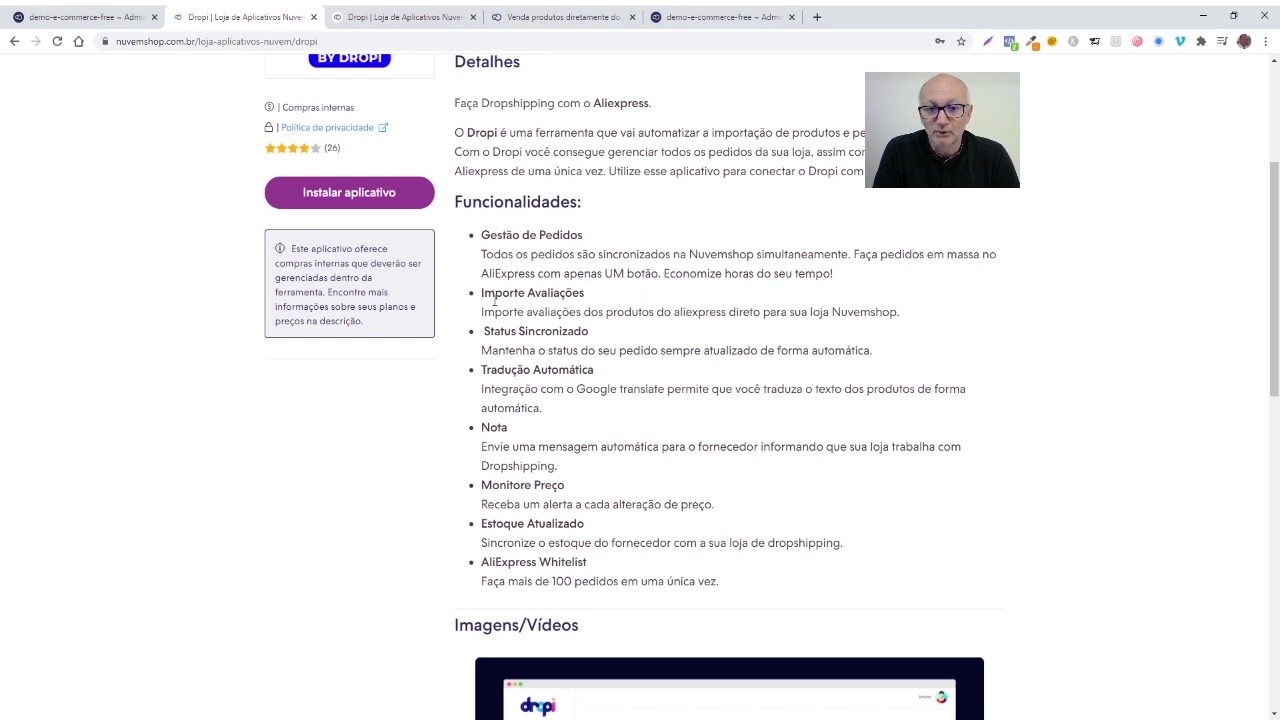
left_click_drag(483, 313, 893, 314)
left_click(800, 310)
scroll(751, 302, "down", 2)
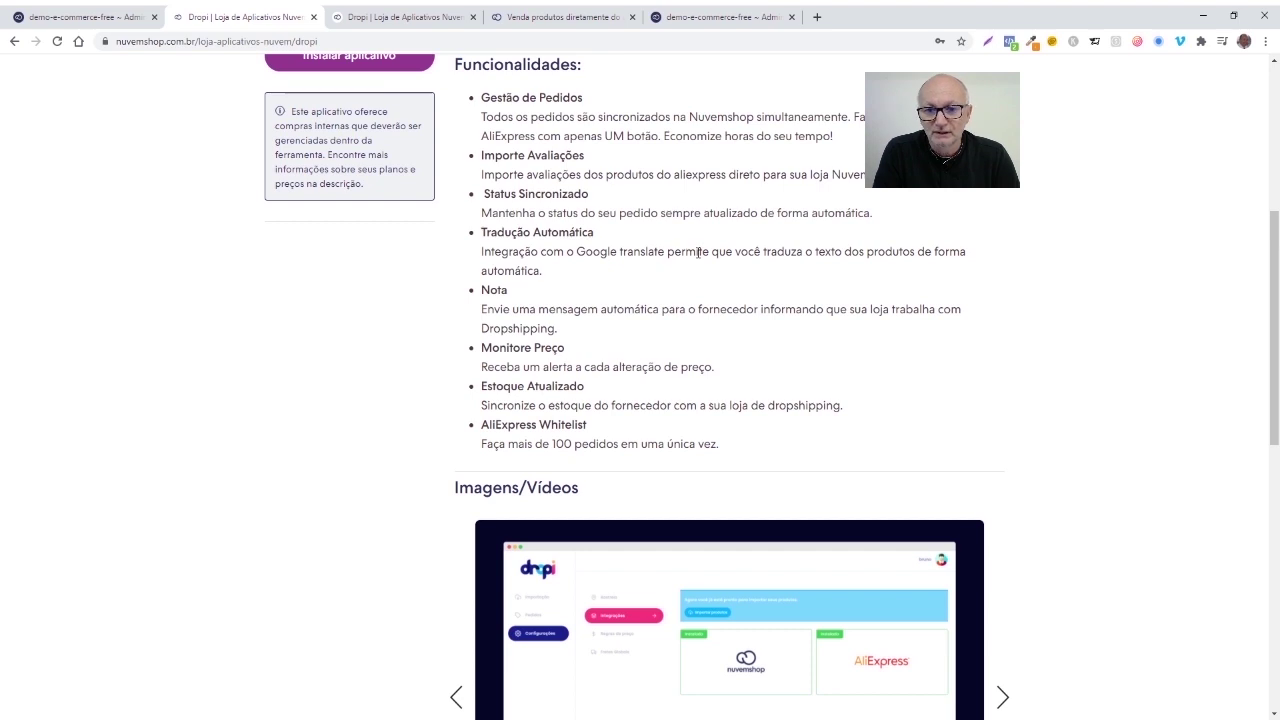
scroll(630, 280, "down", 1)
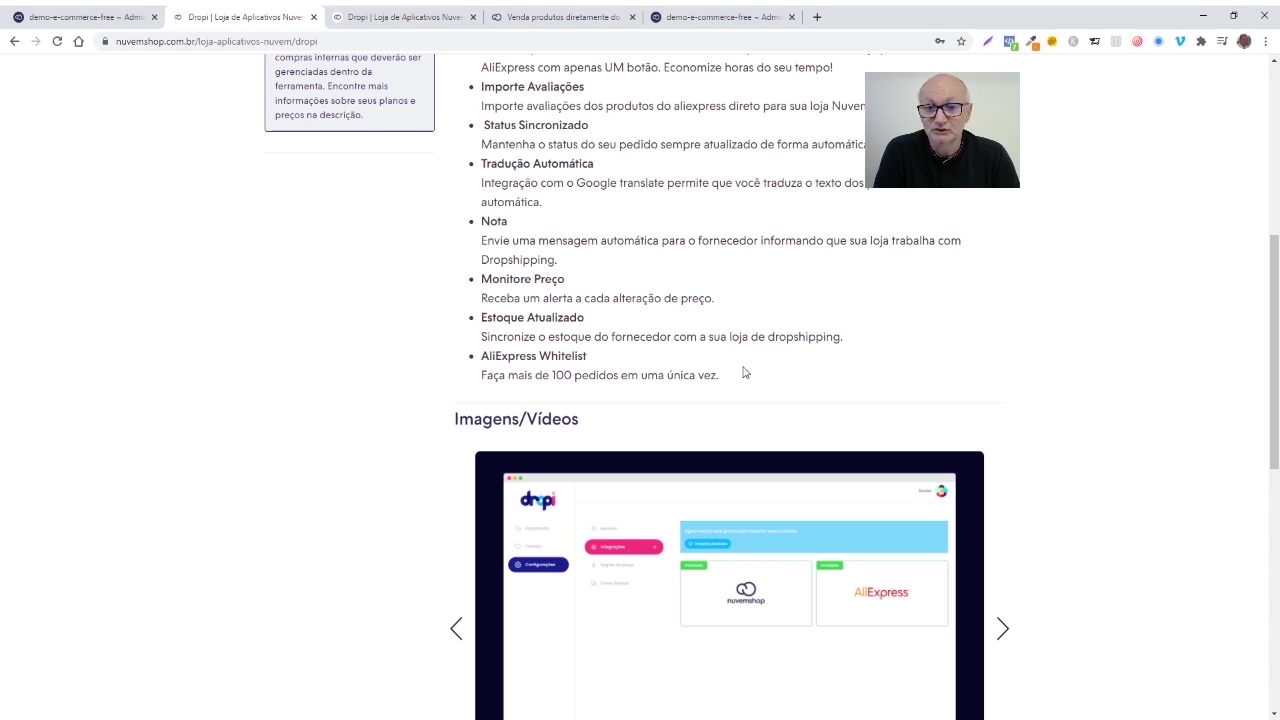
scroll(140, 348, "up", 3)
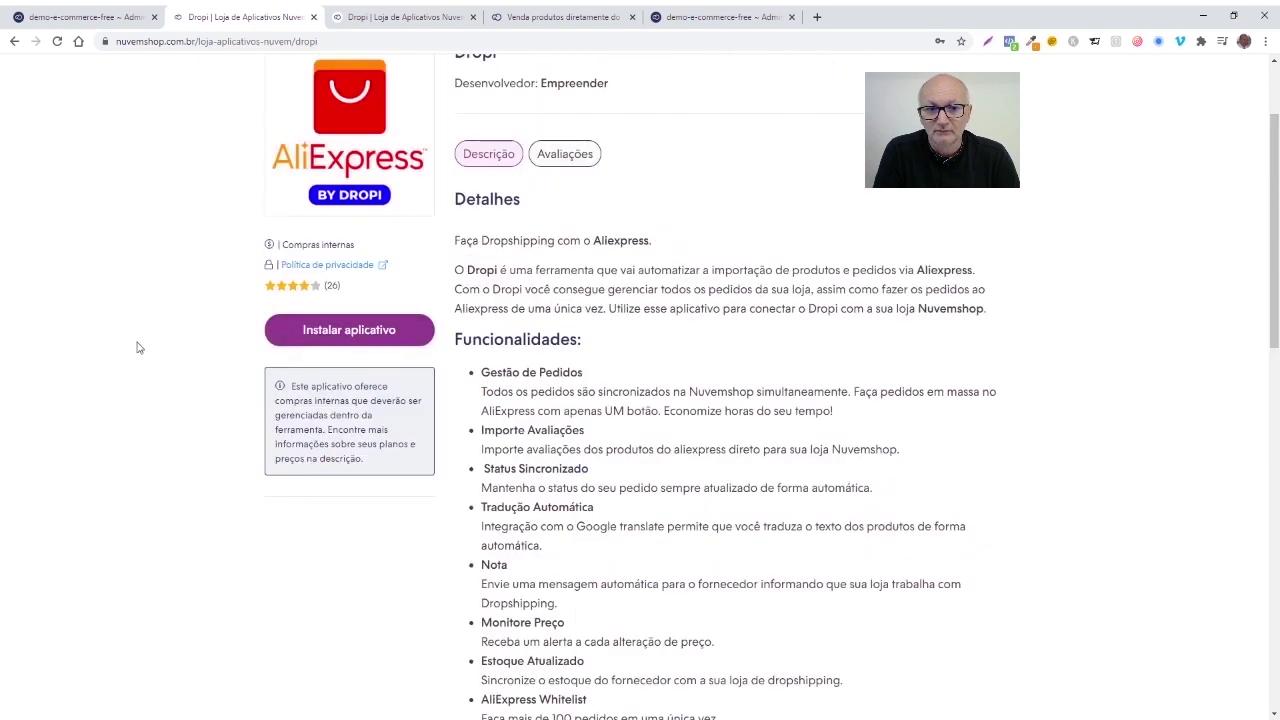
Install the Dropi app, review each permission it requests and accept them to start using it
left_click(335, 333)
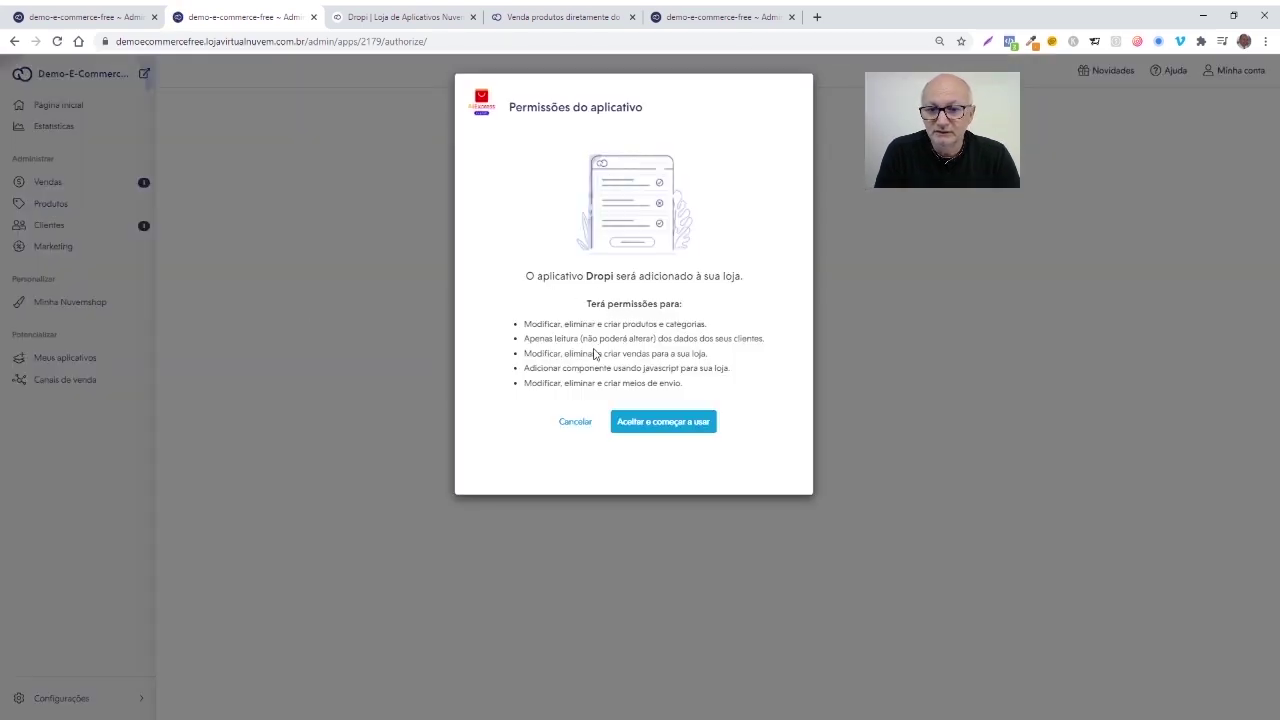
left_click_drag(523, 333, 716, 327)
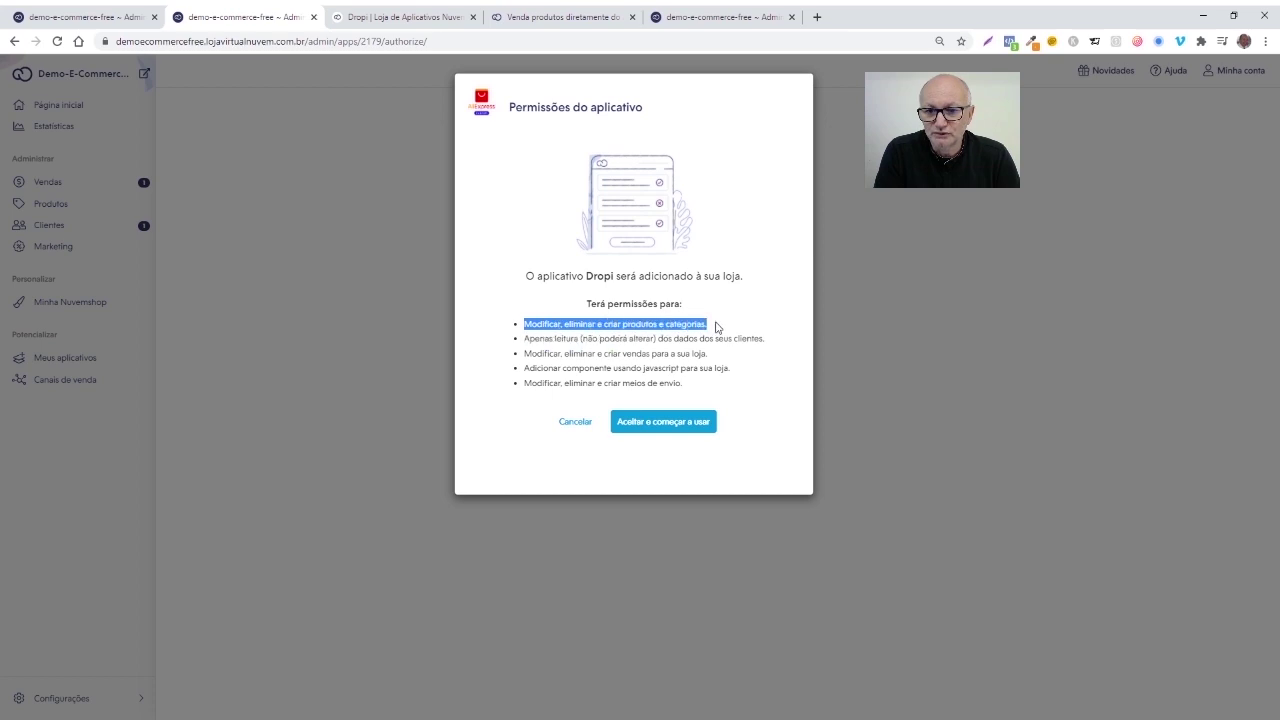
left_click(716, 327)
left_click_drag(524, 339, 768, 343)
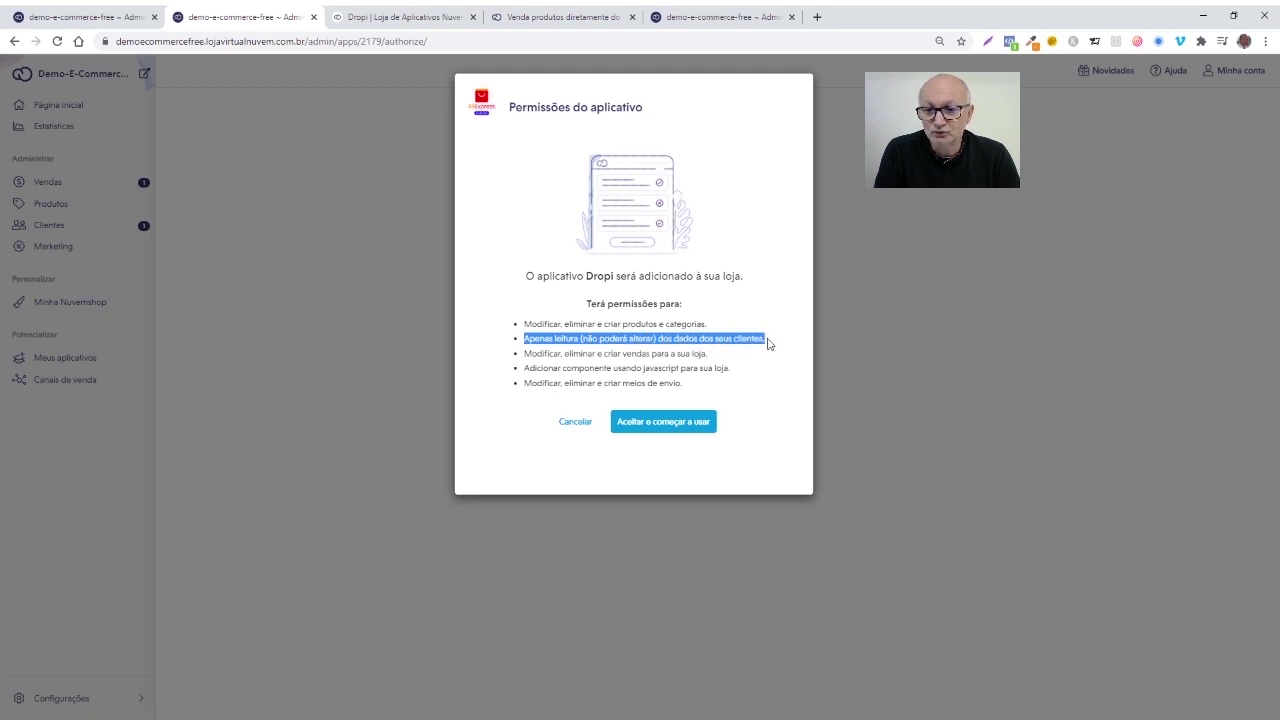
left_click_drag(523, 354, 763, 368)
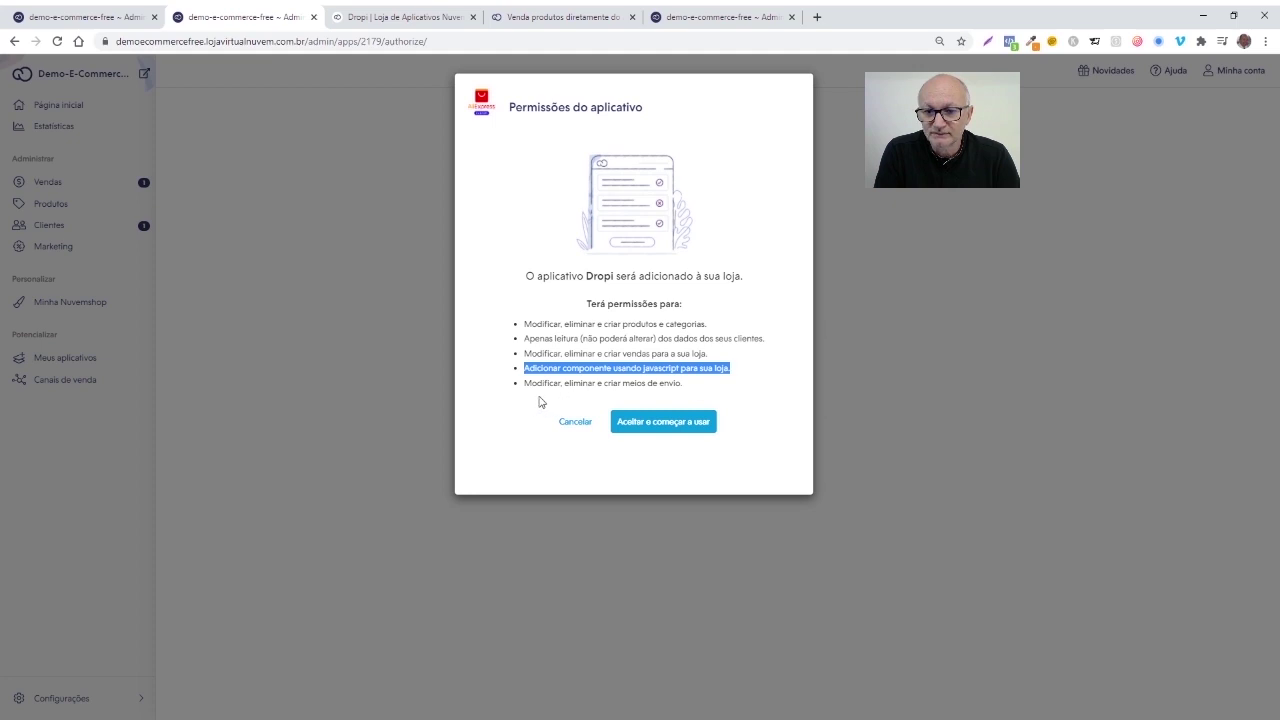
left_click_drag(535, 390, 688, 393)
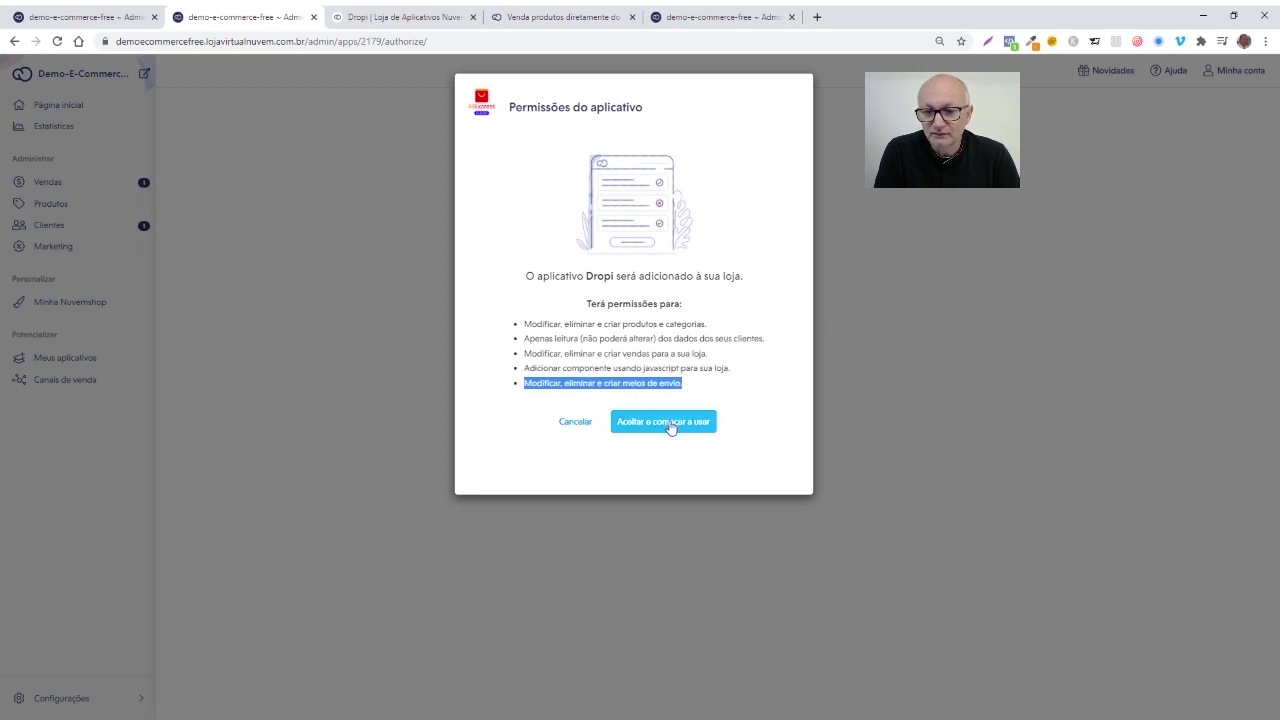
left_click(671, 424)
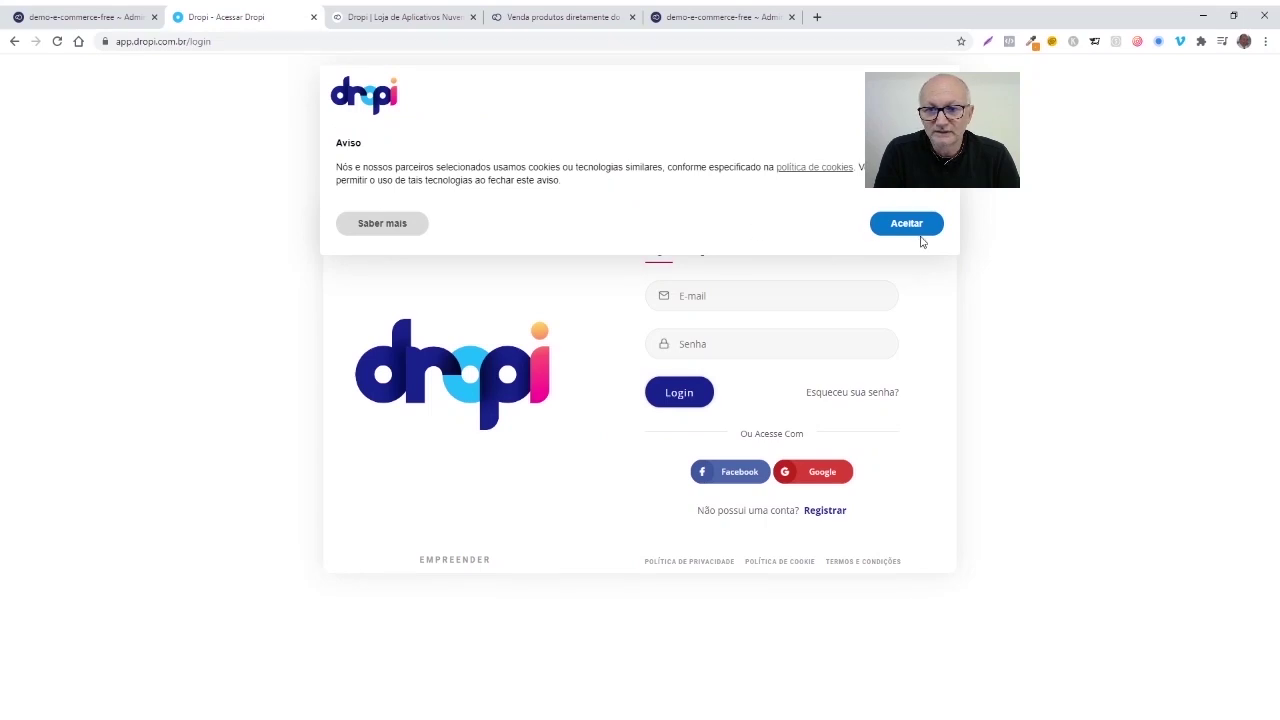
Accept Dropi's cookie notice and register a new account with the name, e-mail, mobile number, password and password confirmation
left_click(919, 234)
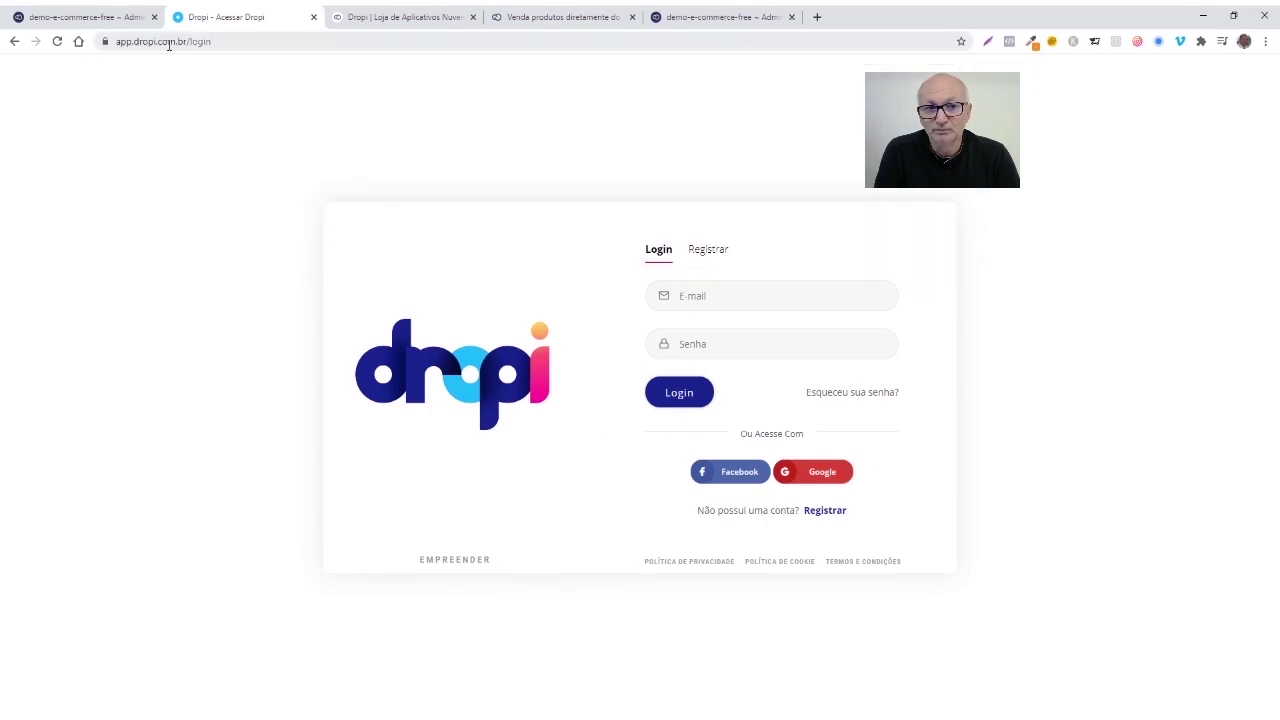
left_click(708, 294)
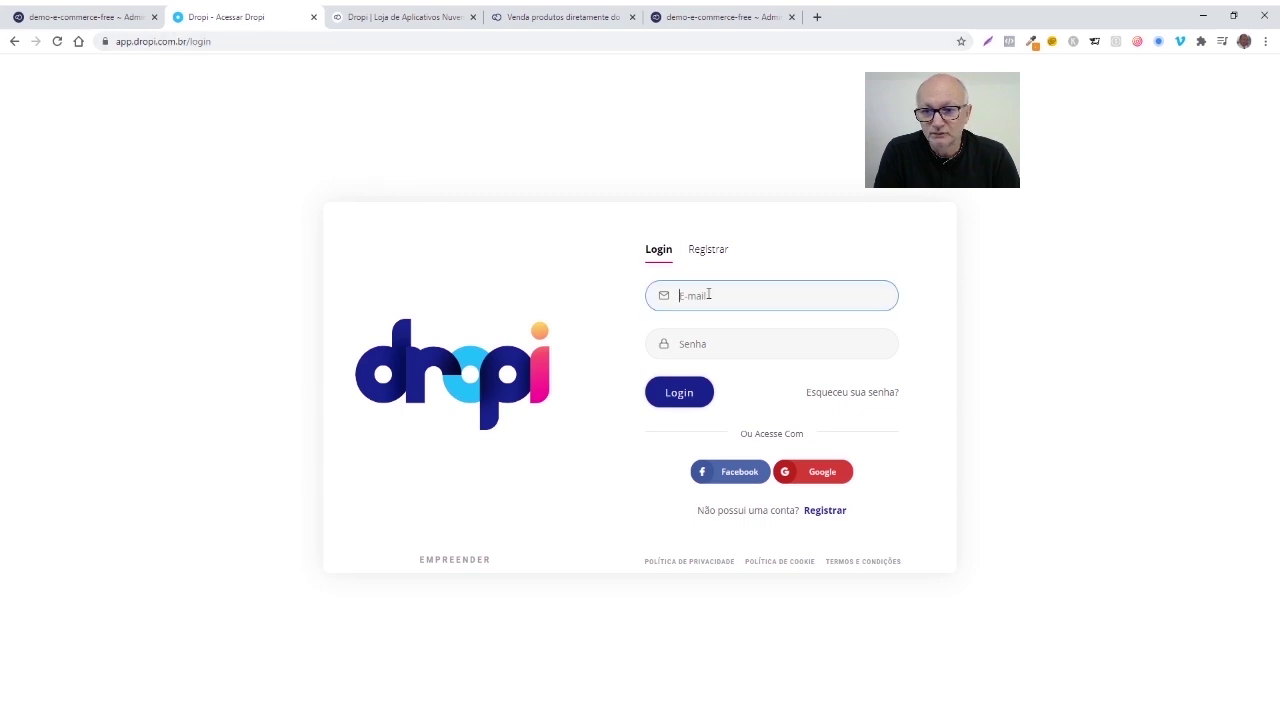
key("ctrl+v")
key("Tab")
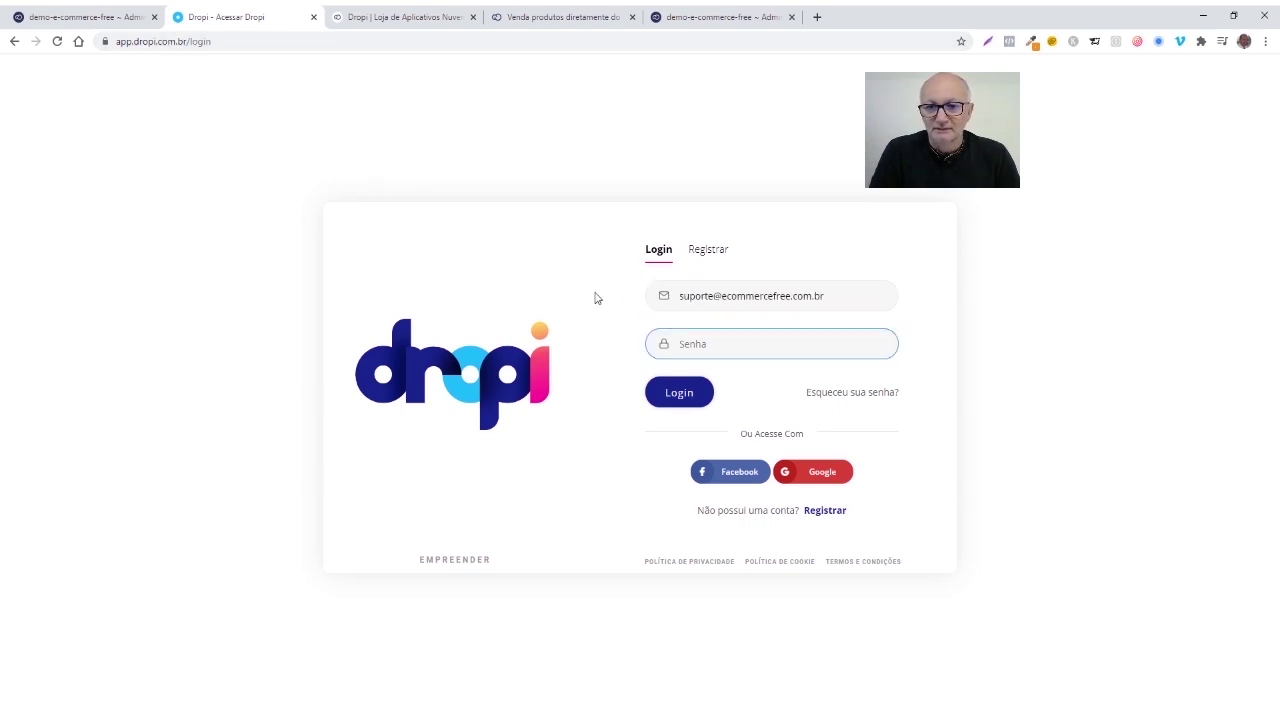
left_click(718, 252)
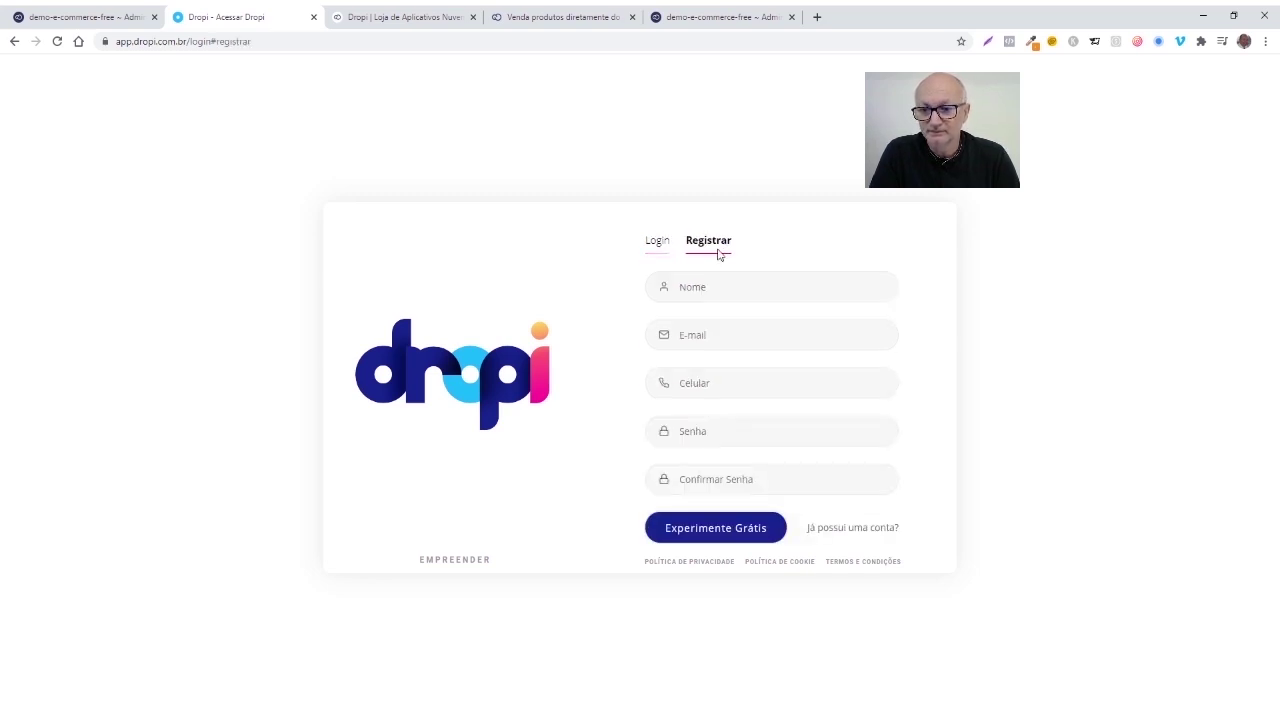
left_click(826, 510)
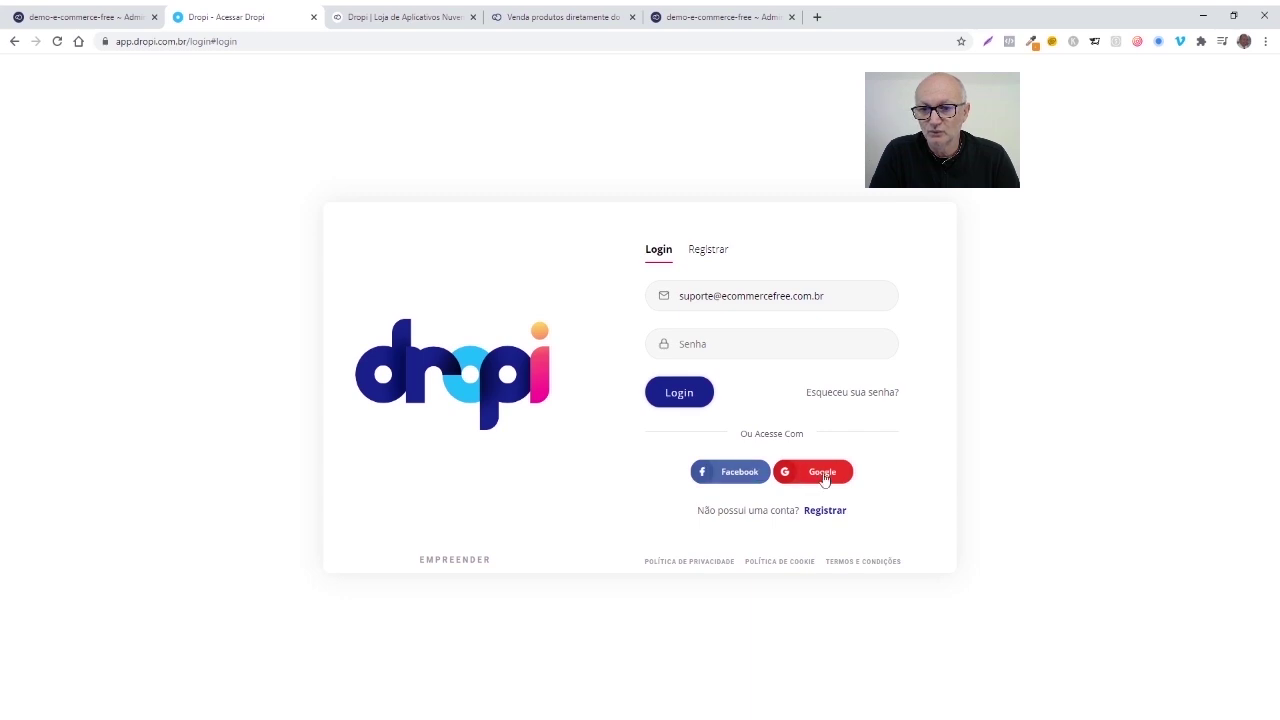
left_click(711, 248)
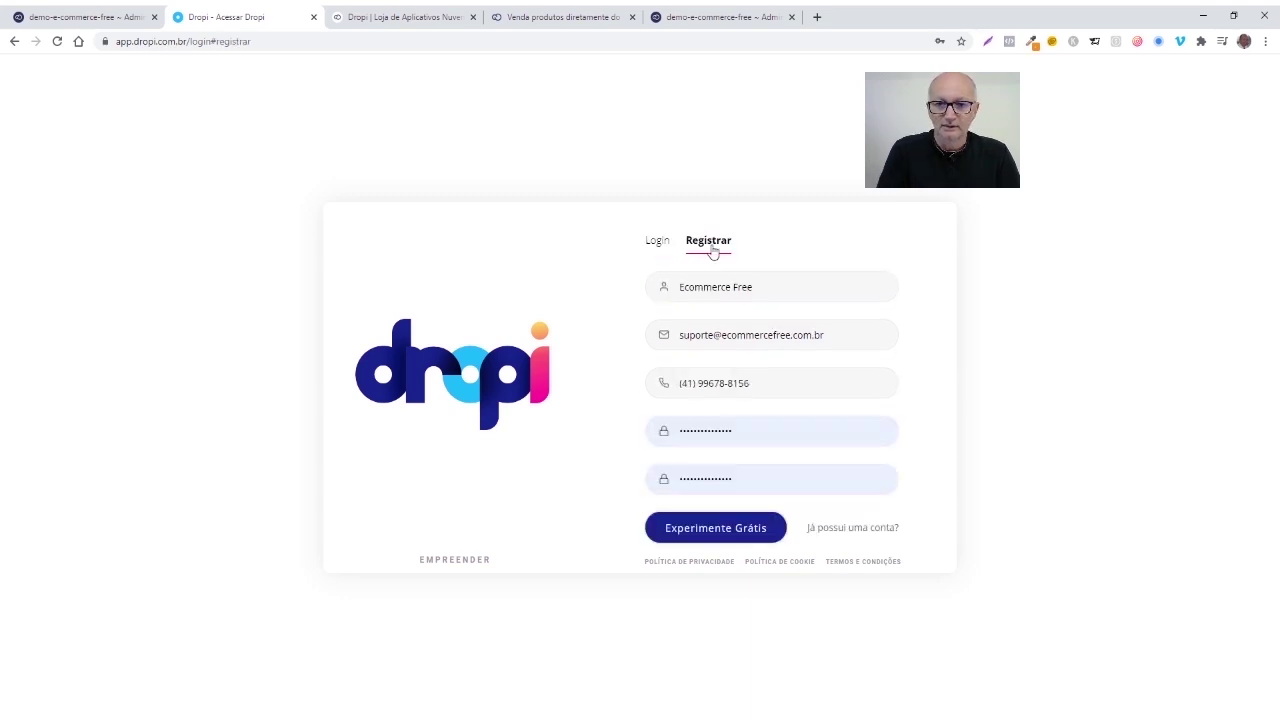
left_click(722, 527)
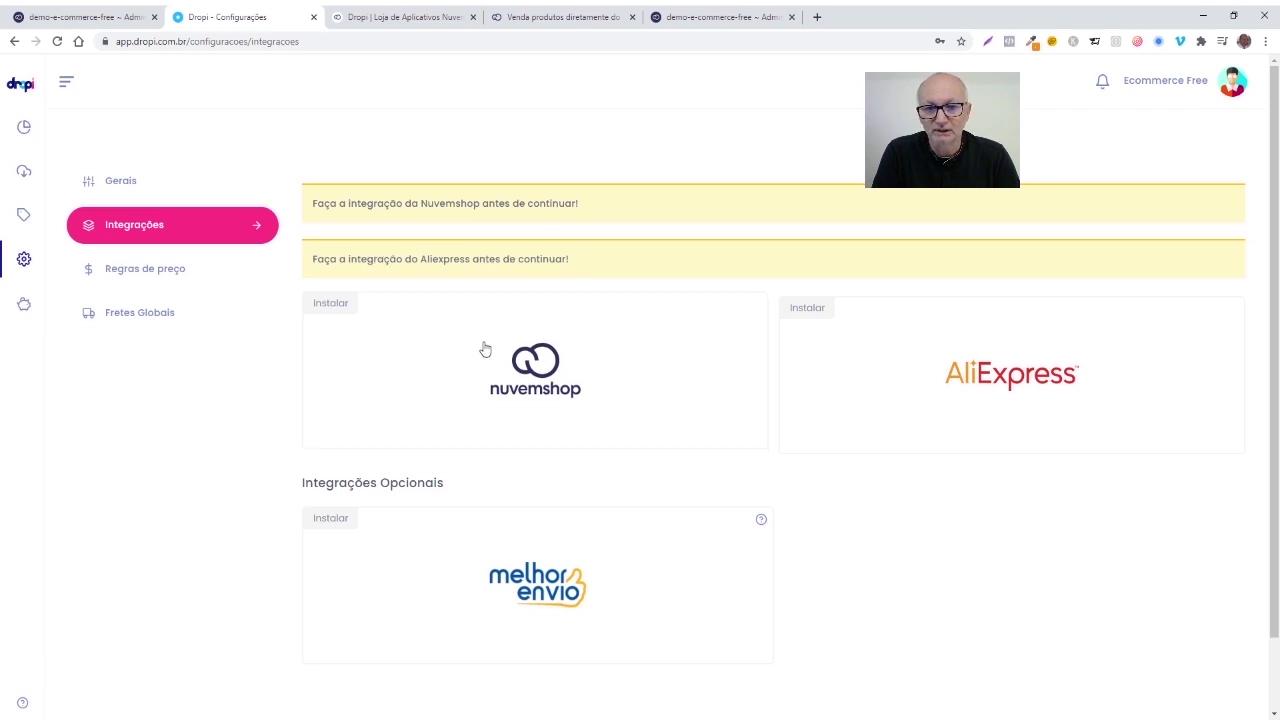
Connect the existing Nuvemshop store to Dropi and authorize the app's permissions
left_click(516, 374)
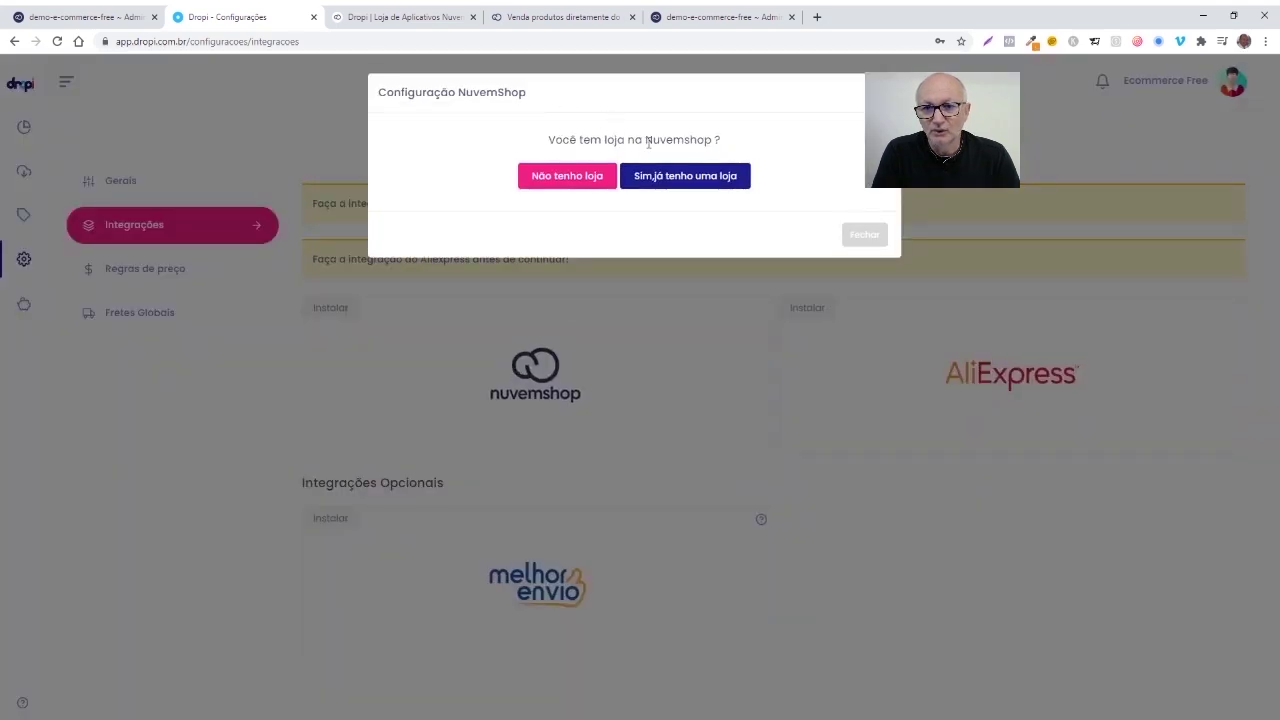
left_click(688, 176)
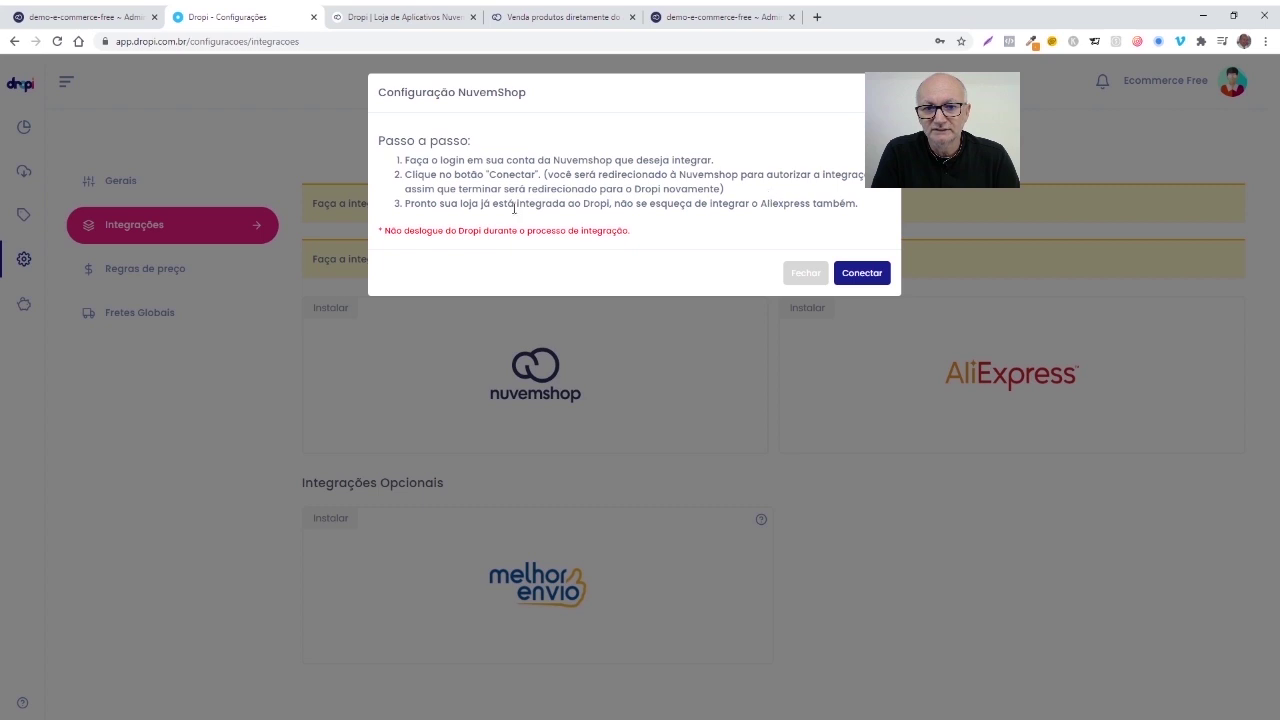
left_click(870, 275)
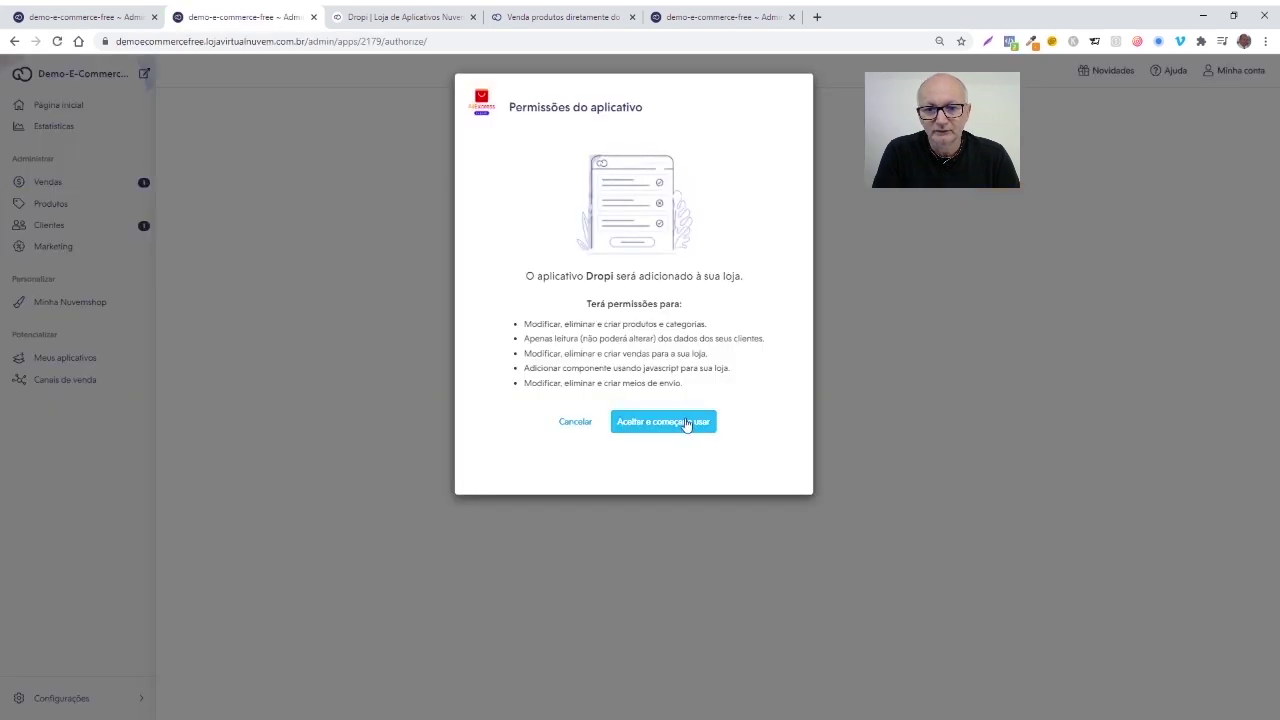
left_click(687, 429)
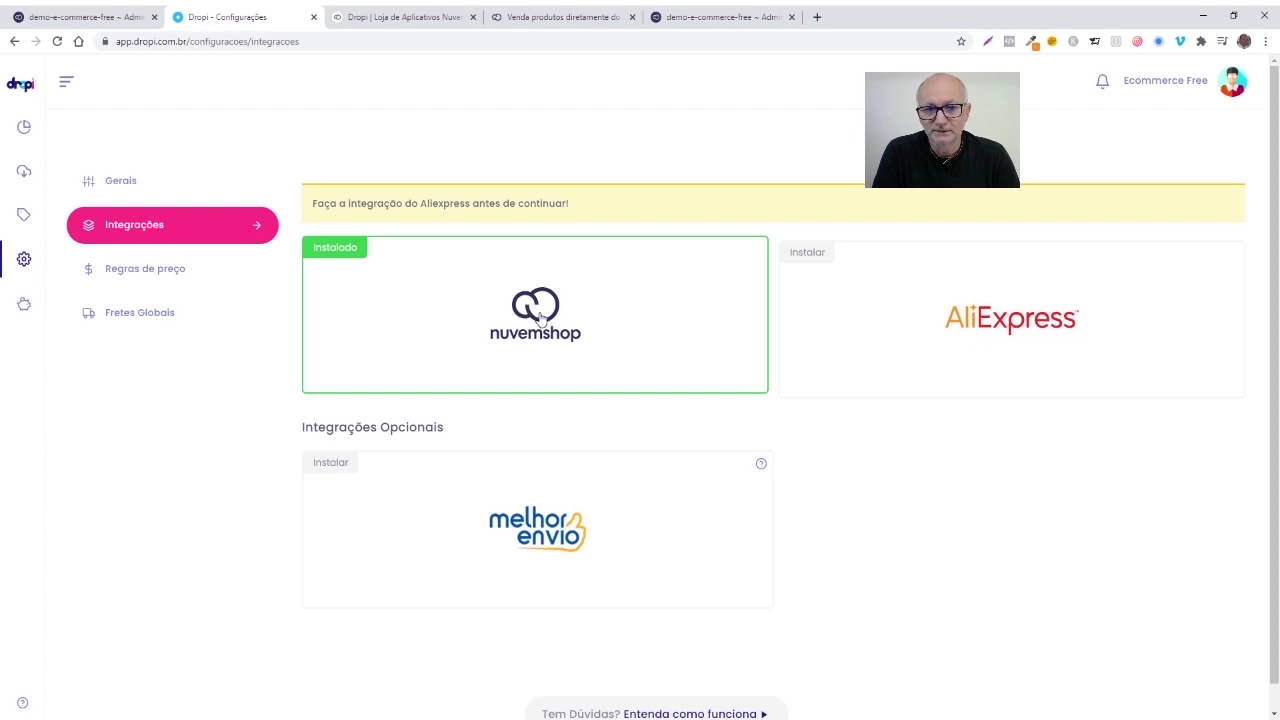
Open Dropi's AliExpress integration and create an AliExpress account with the account e-mail and password
left_click(1028, 318)
left_click(396, 224)
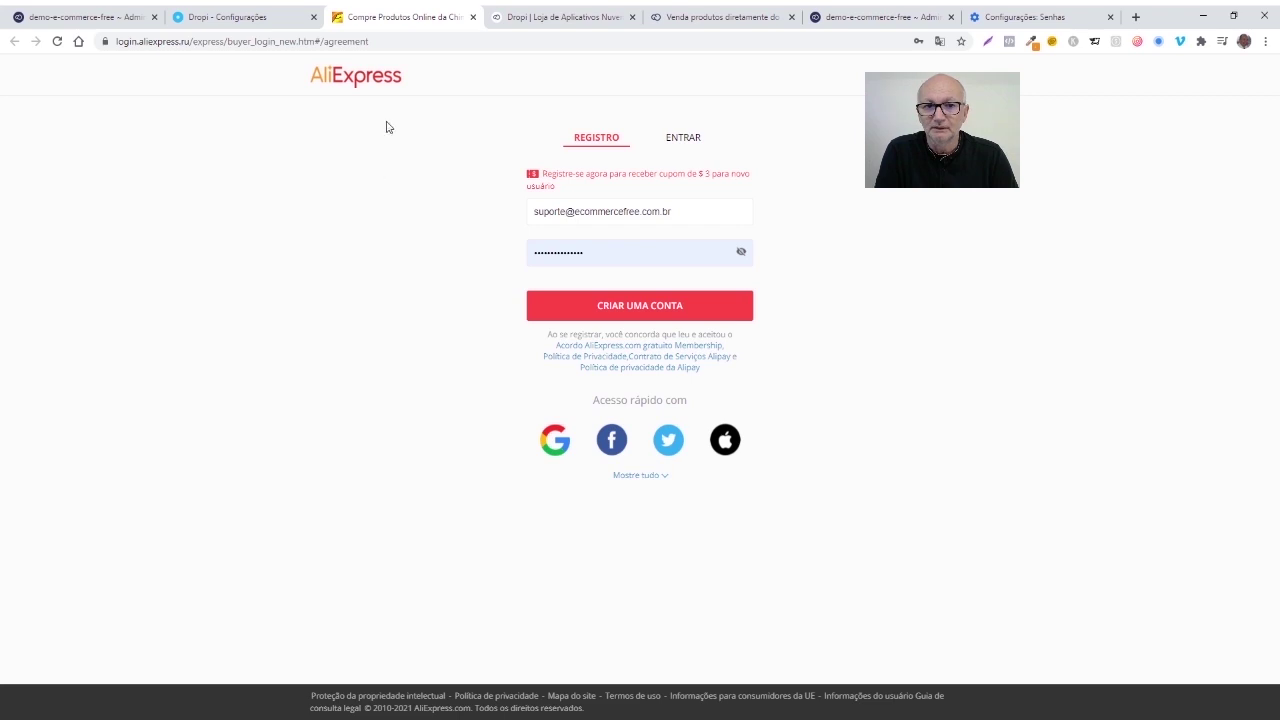
left_click(645, 314)
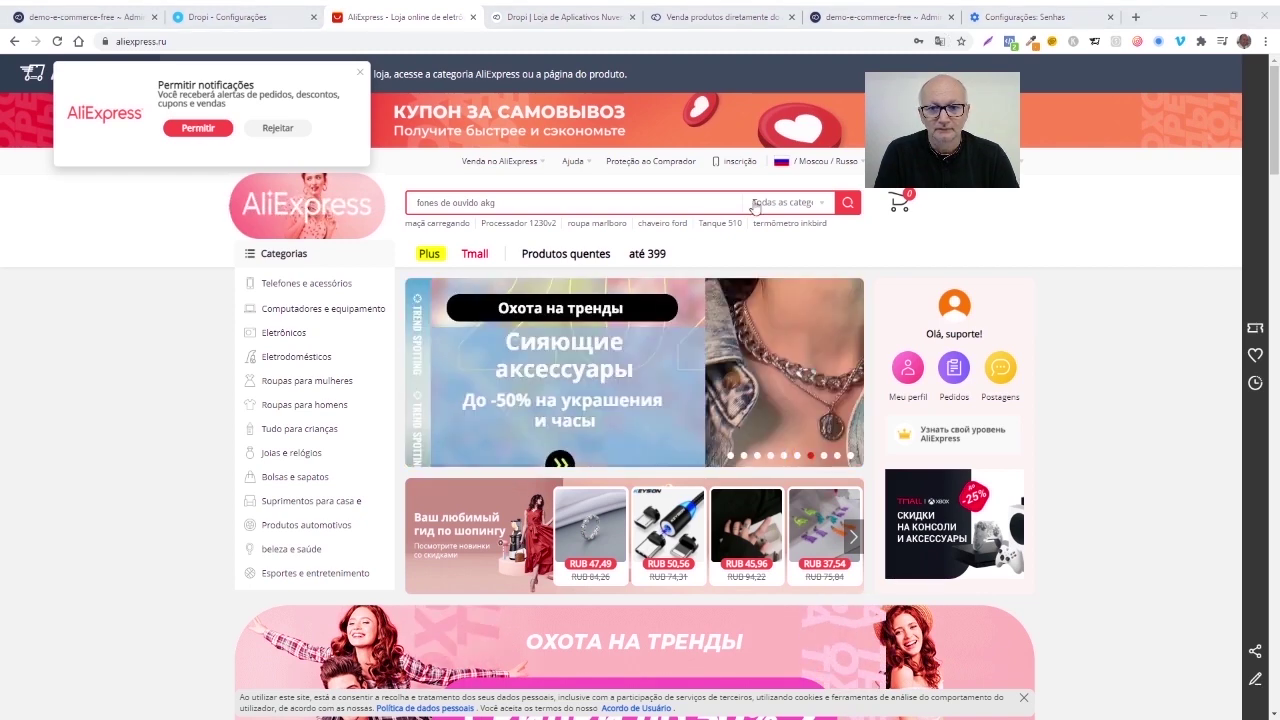
Set AliExpress to deliver to Brazil with Portuguese as language and BRL as currency, and allow its notifications
mouse_move(857, 169)
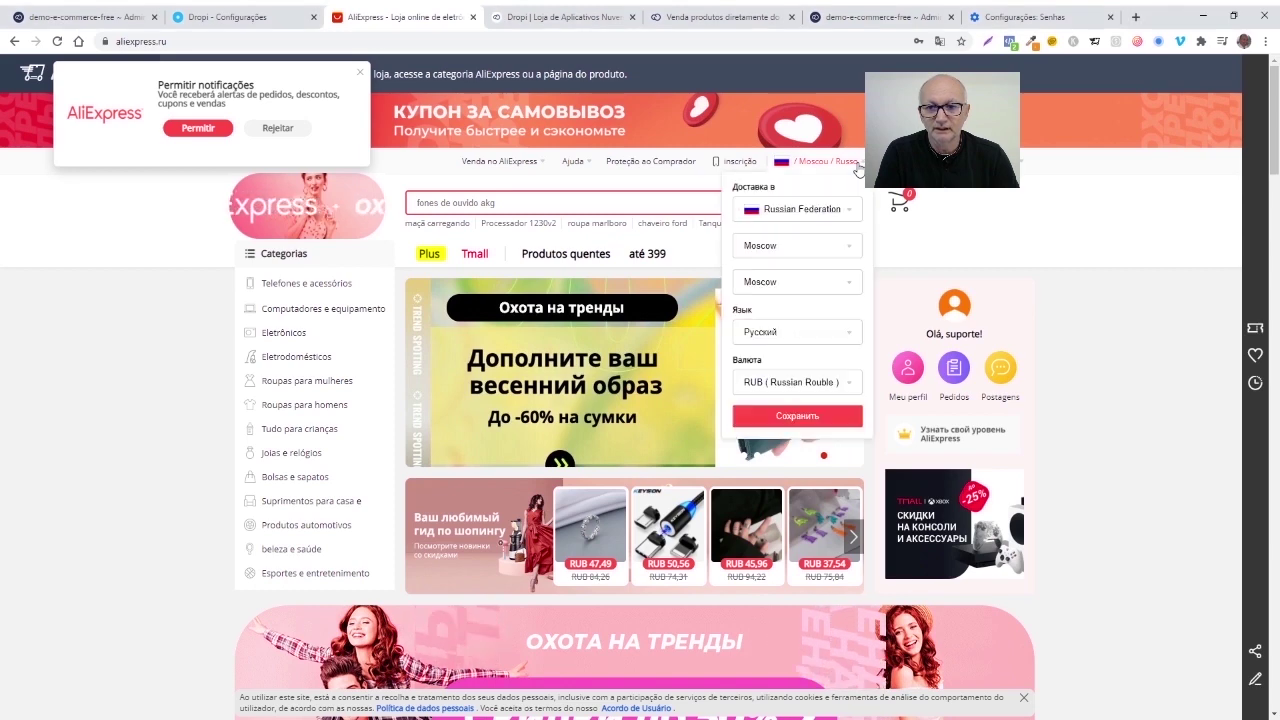
left_click(832, 209)
type("bra")
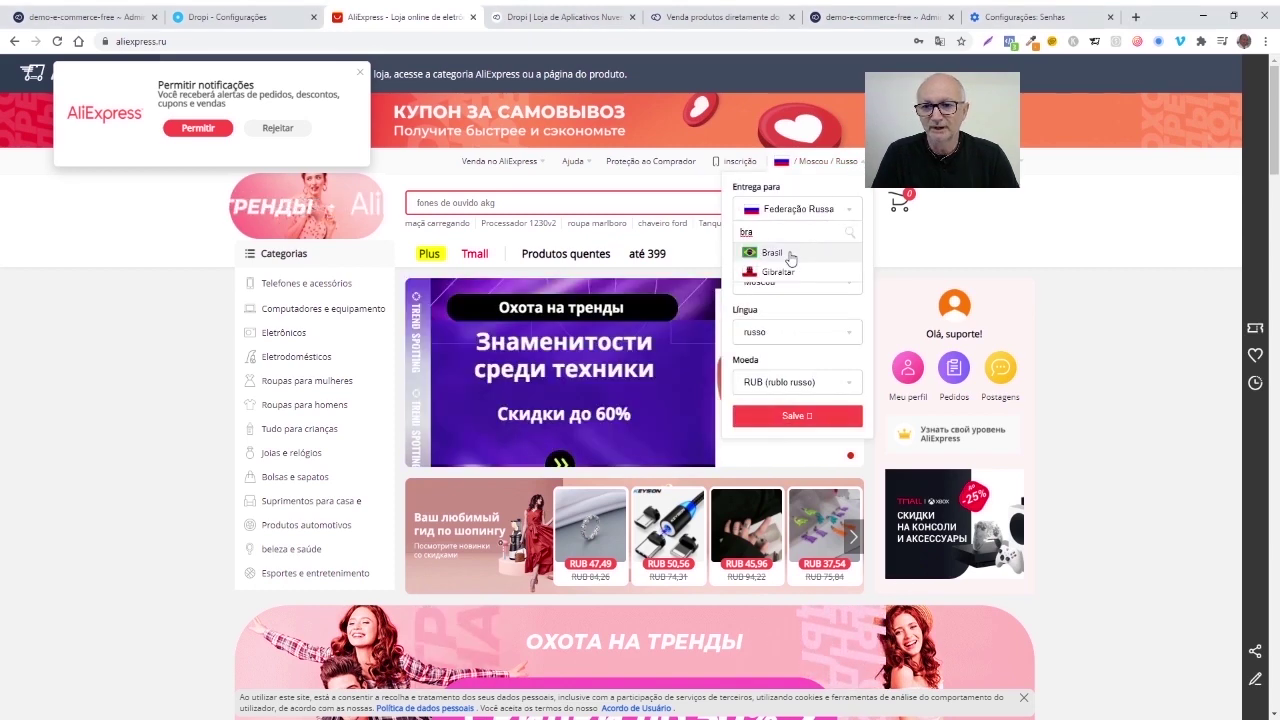
left_click(772, 253)
left_click(797, 343)
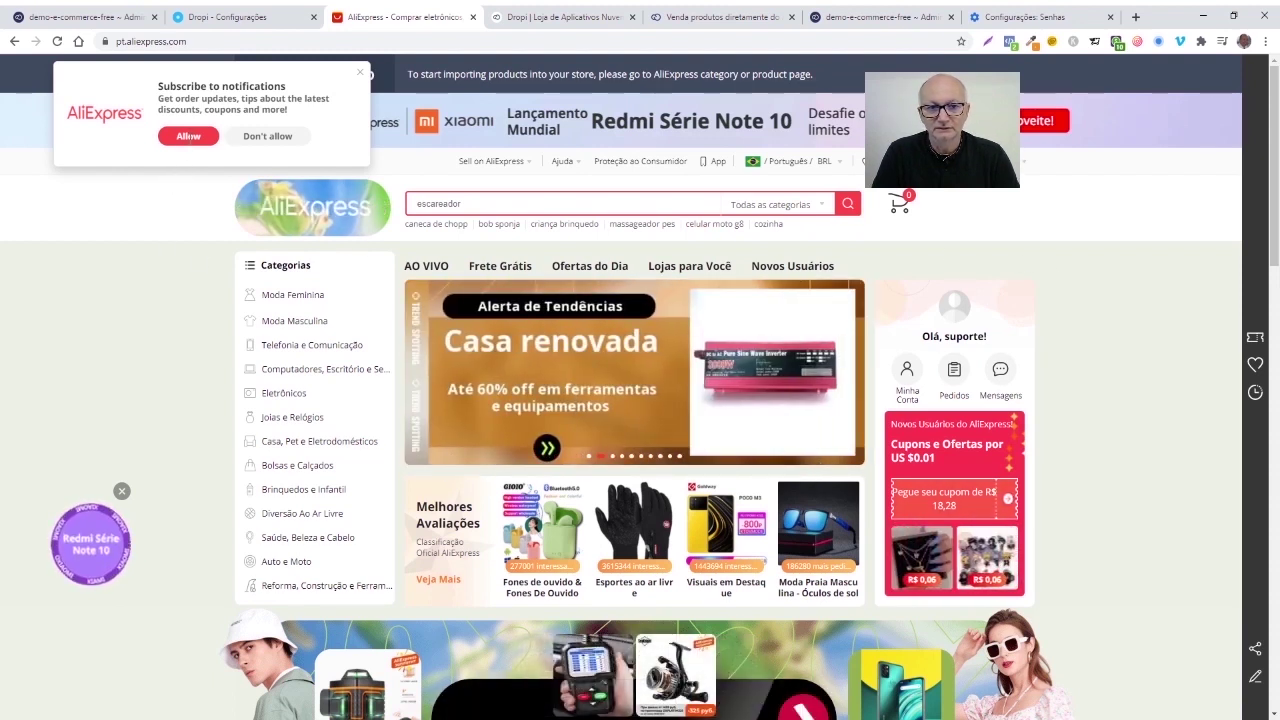
left_click(190, 141)
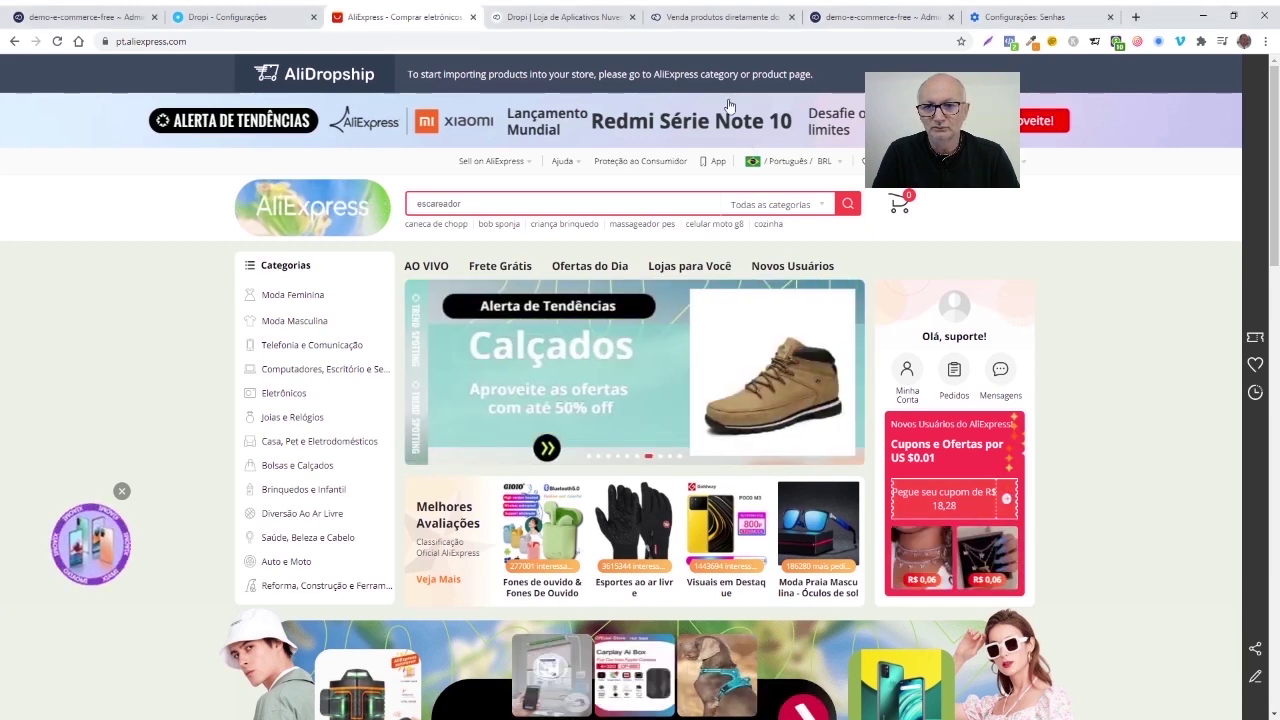
Open AliExpress's dropshipping terms from Dropi and accept both the general agreement and the data use authorization
key("ctrl+shift+Tab")
left_click(385, 220)
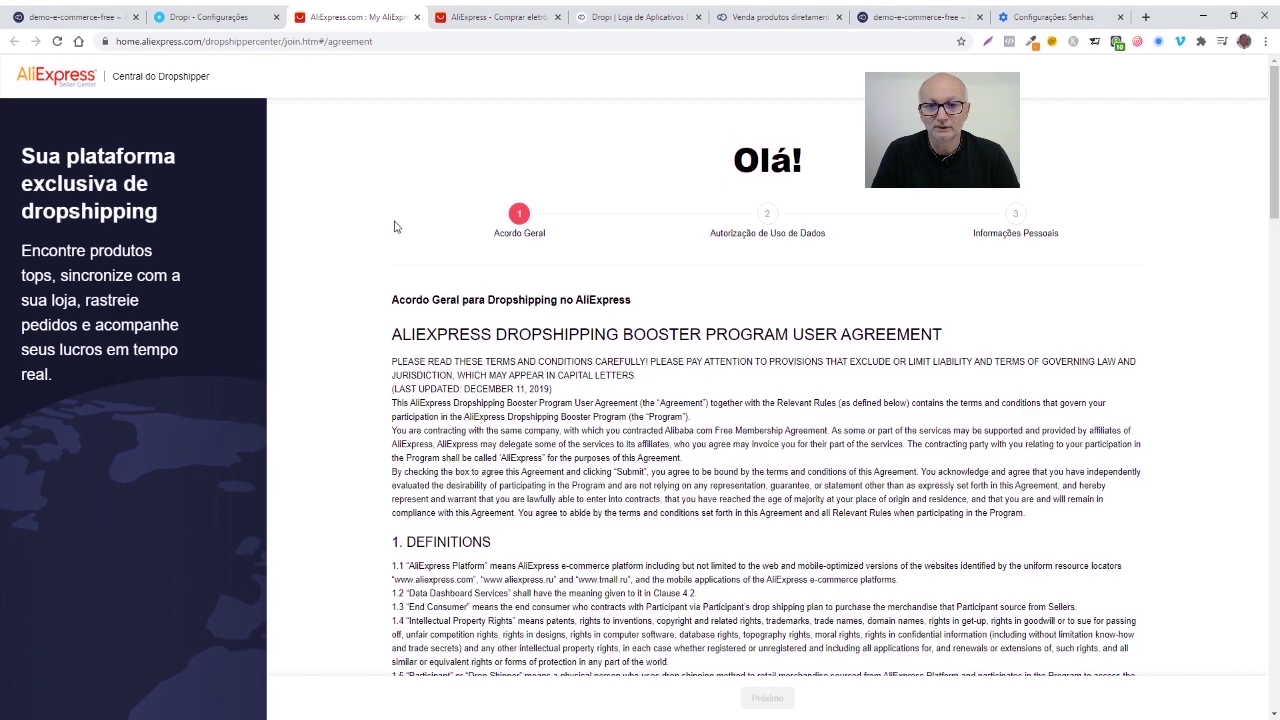
scroll(395, 227, "down", 20)
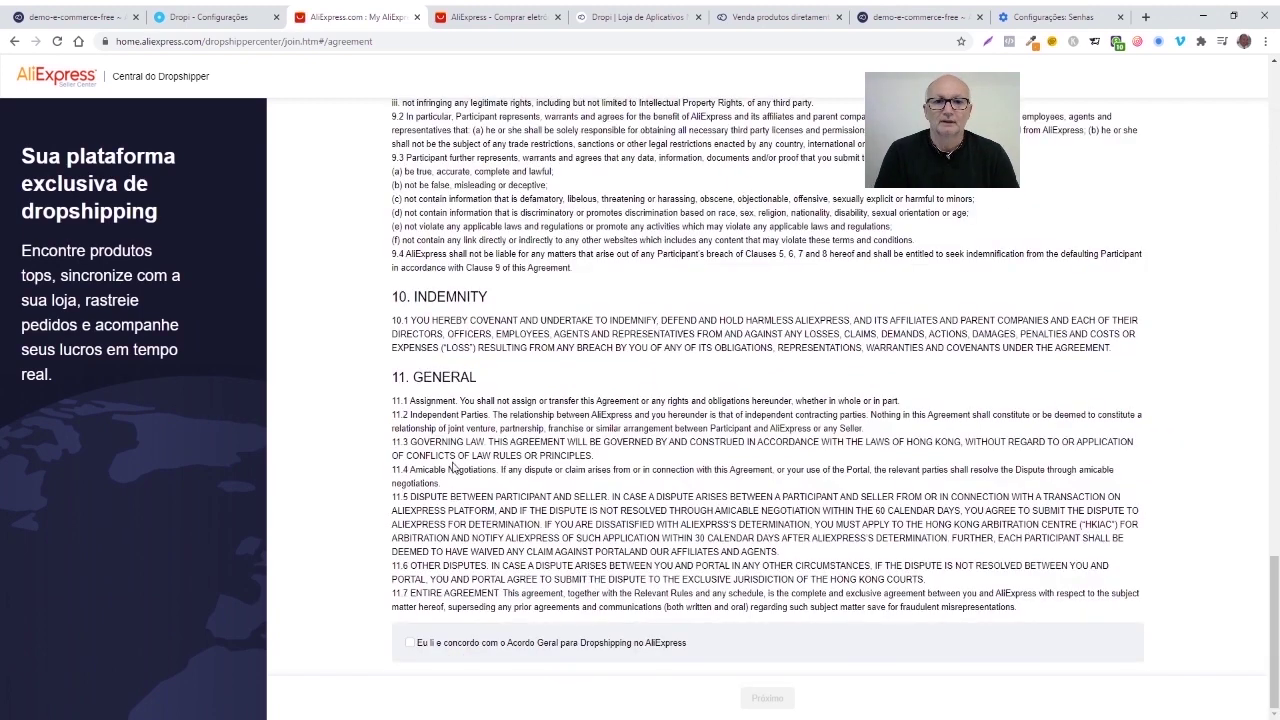
left_click(409, 645)
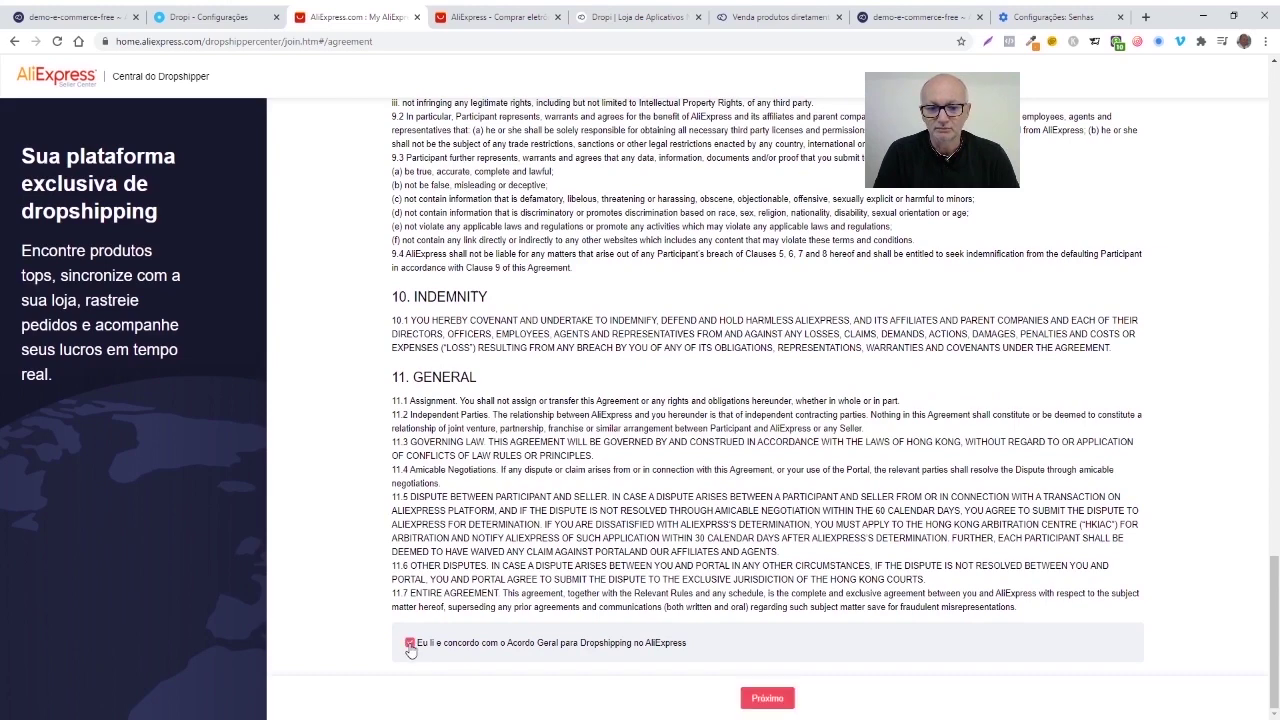
left_click(771, 700)
left_click(409, 643)
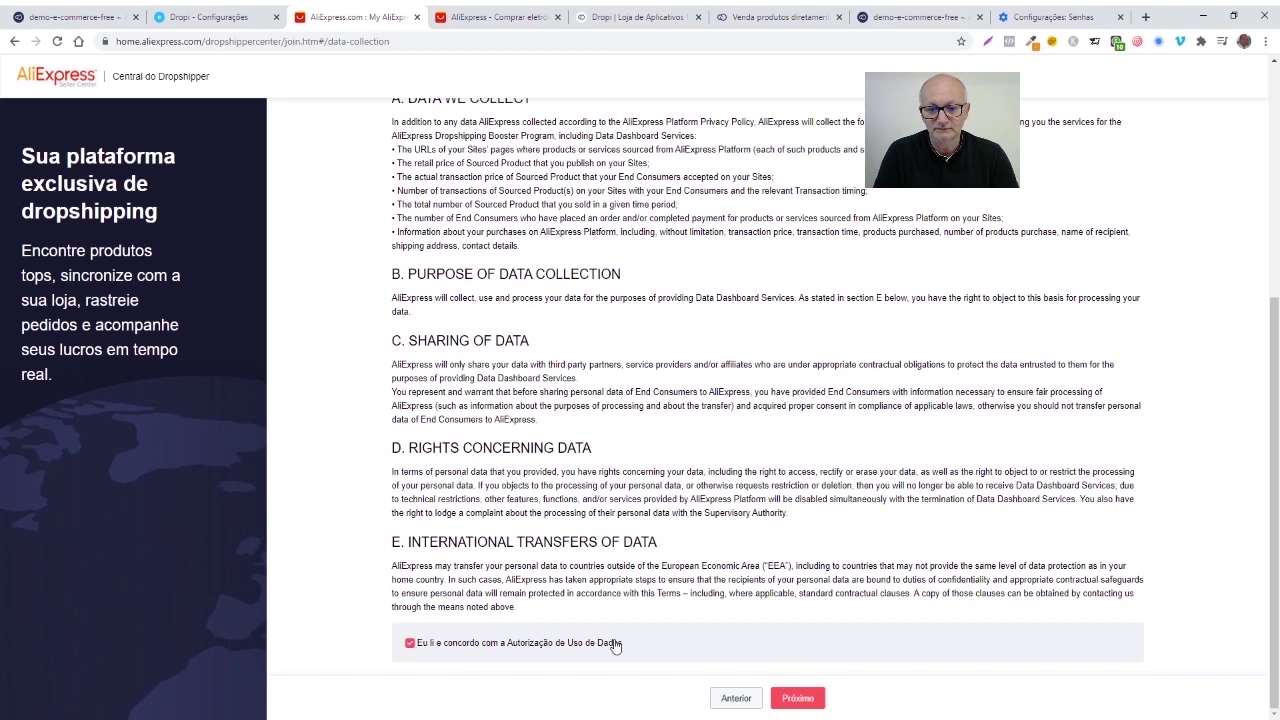
left_click(797, 698)
Submit the dropshipper registration with the first name and surname, and view the Dropshipper Center dashboard
left_click(574, 360)
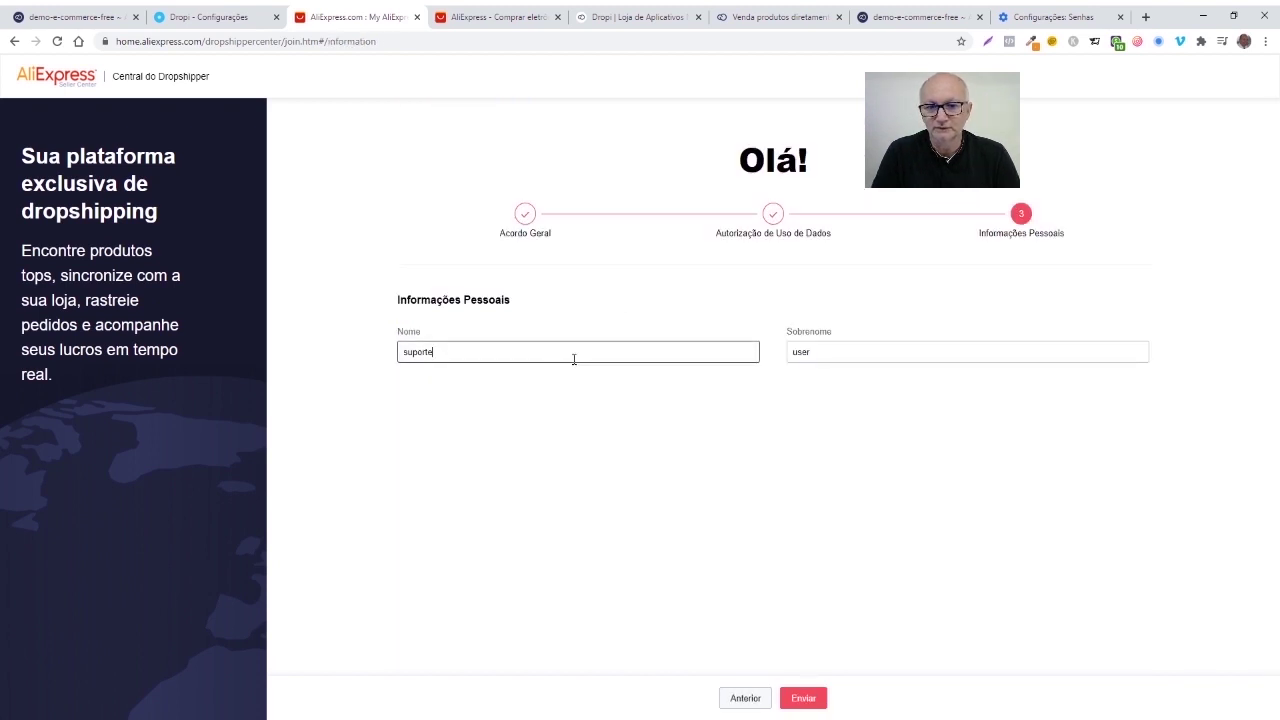
double_click(574, 360)
left_click(471, 404)
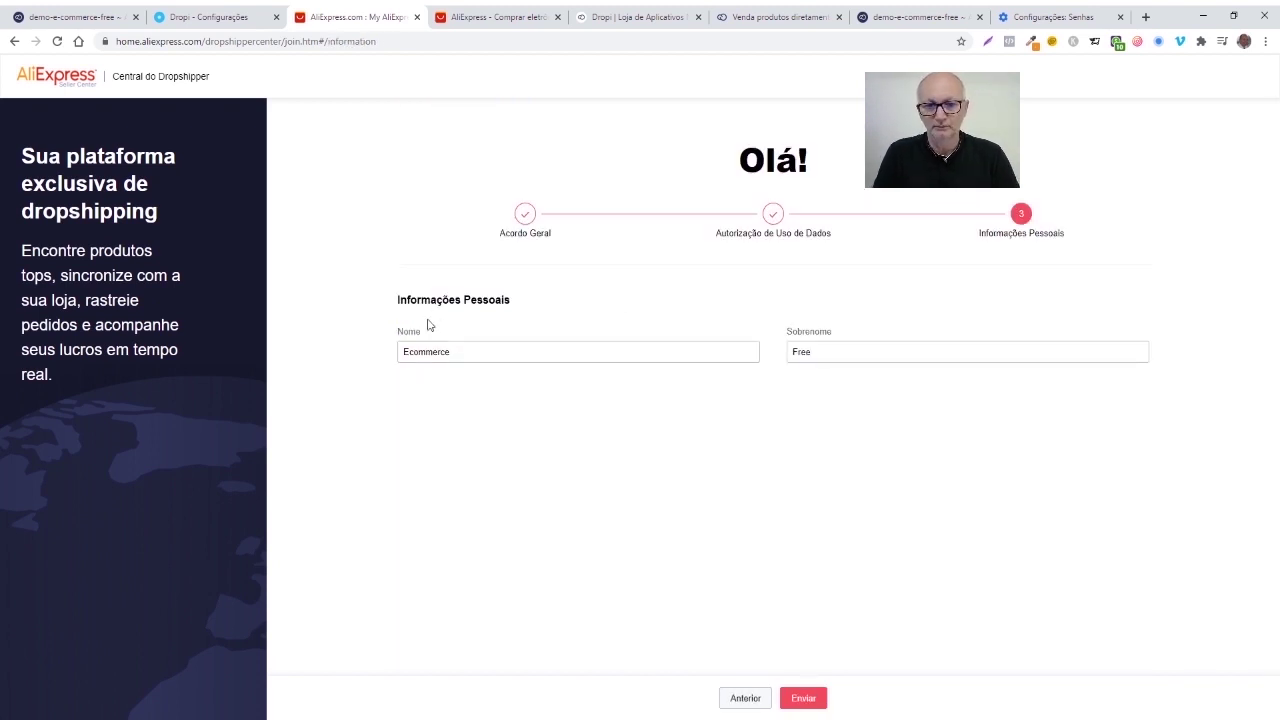
left_click(444, 352)
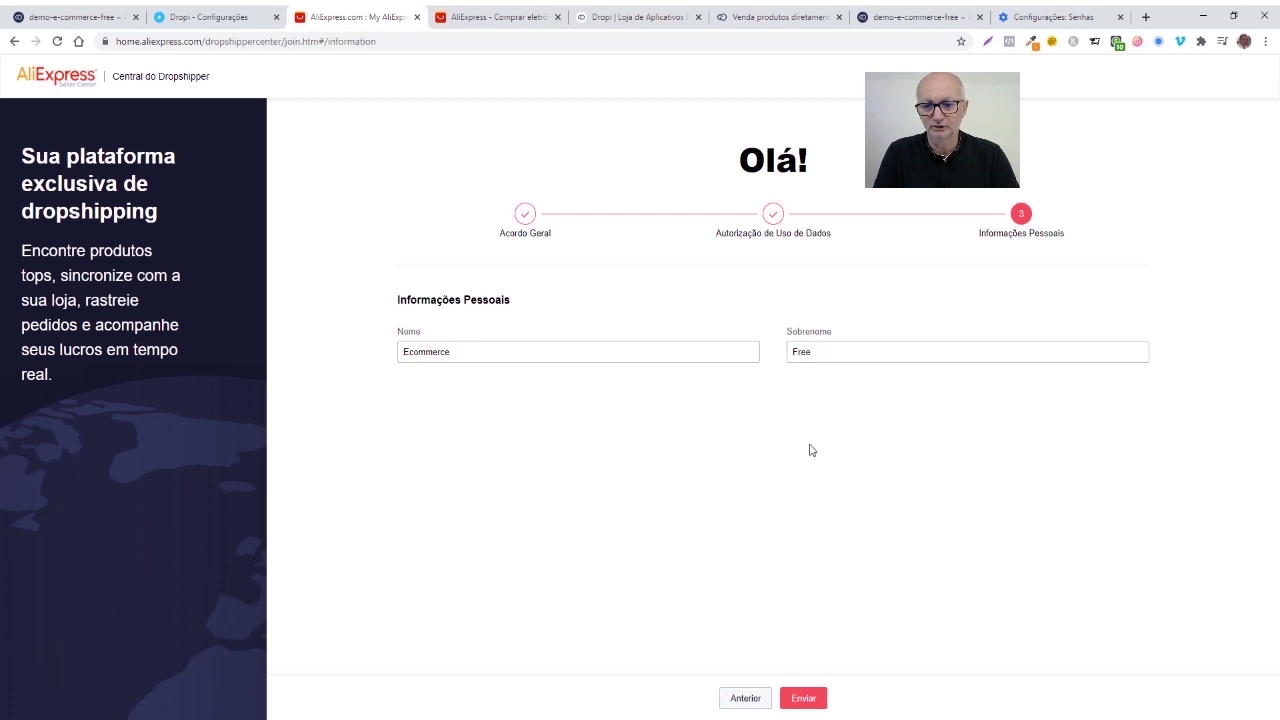
left_click(804, 699)
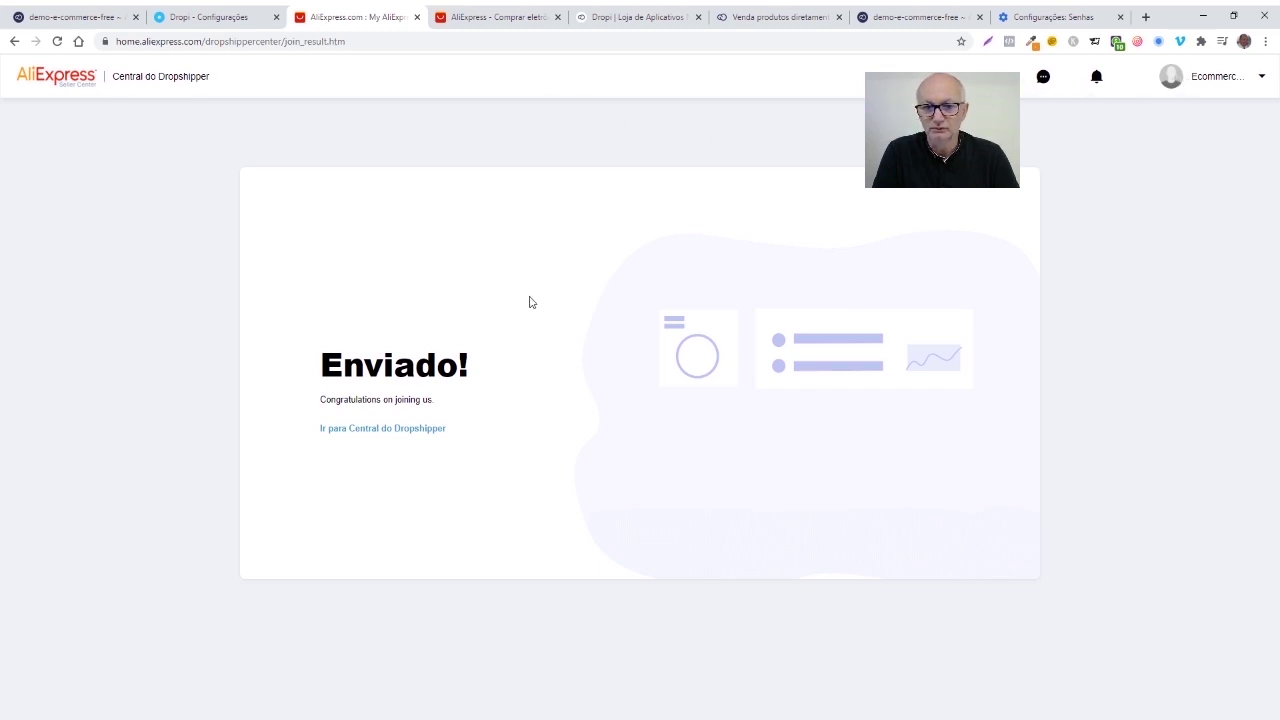
left_click(390, 428)
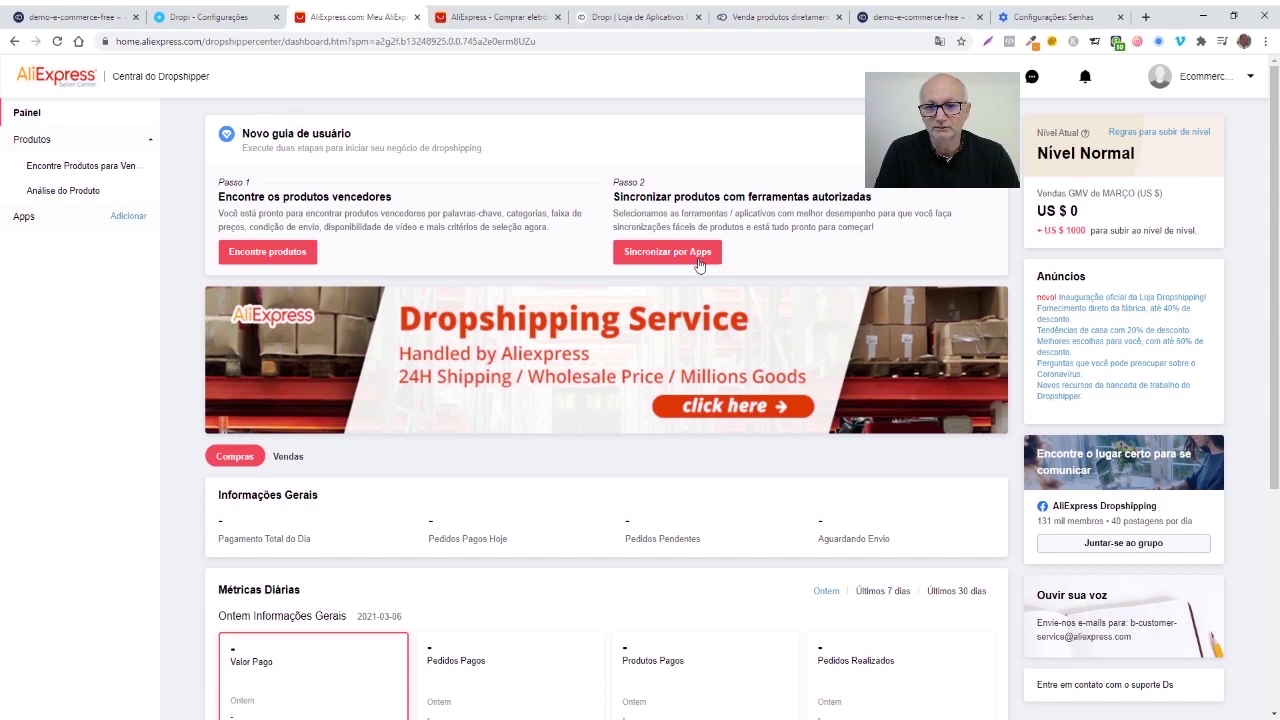
scroll(680, 258, "down", 1)
scroll(555, 261, "up", 1)
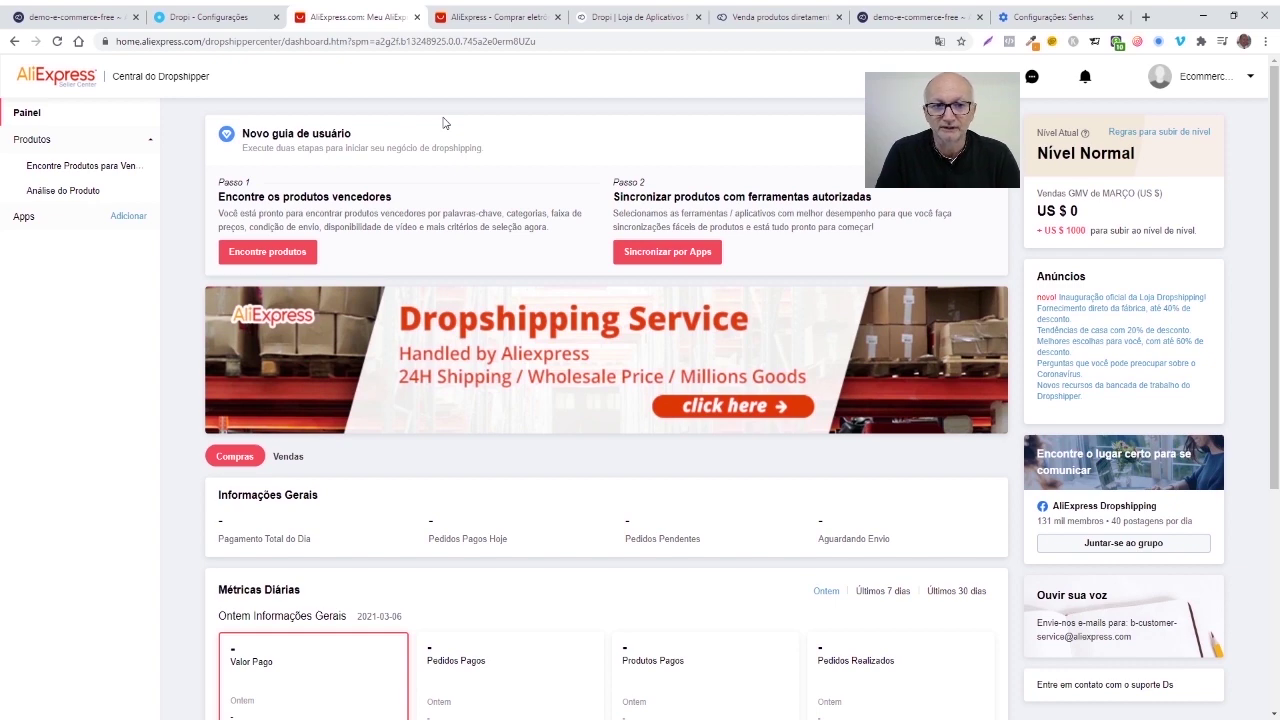
Return to Dropi, connect the AliExpress account and authorize Dropi's access under the authorization terms
key("ctrl+Page_Up")
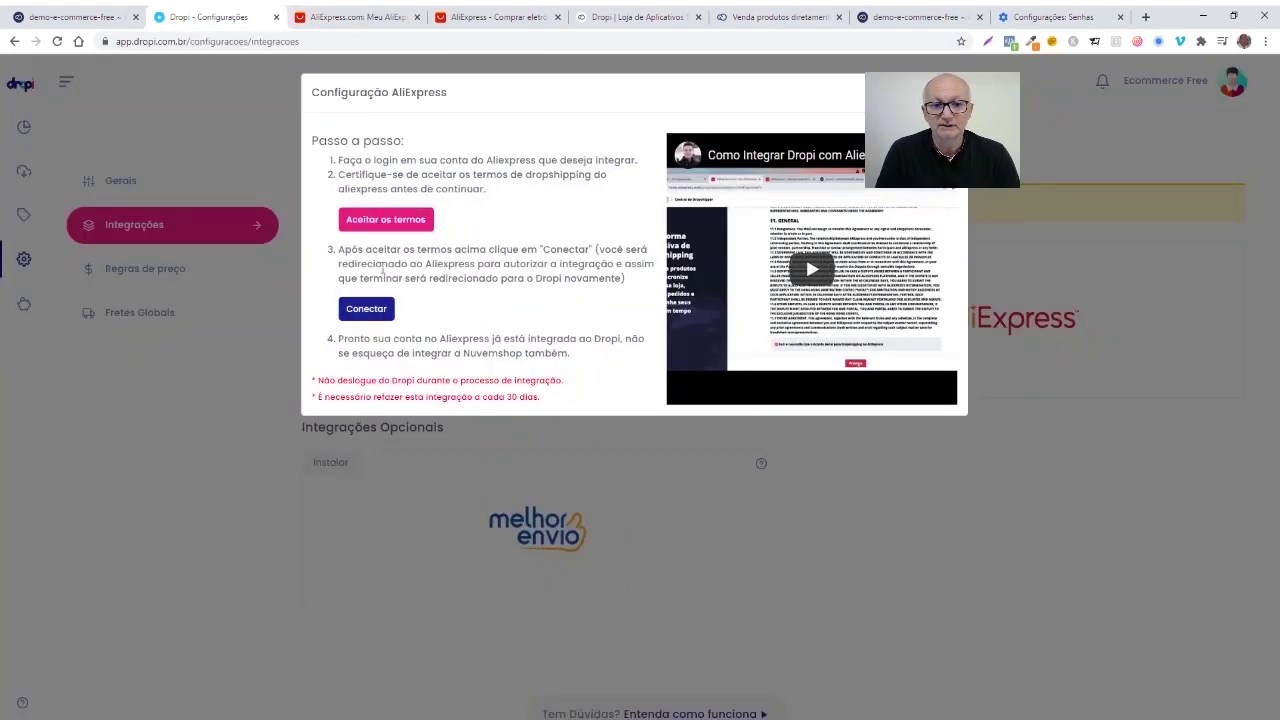
left_click(367, 310)
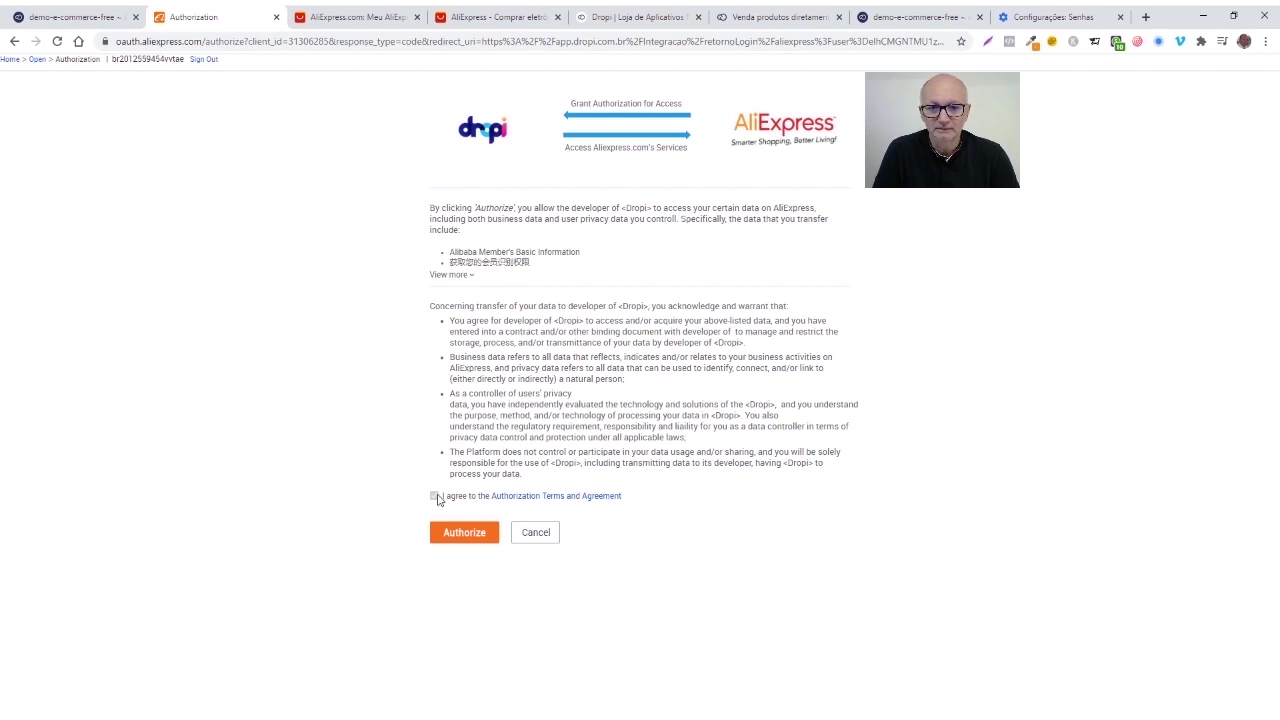
left_click(472, 538)
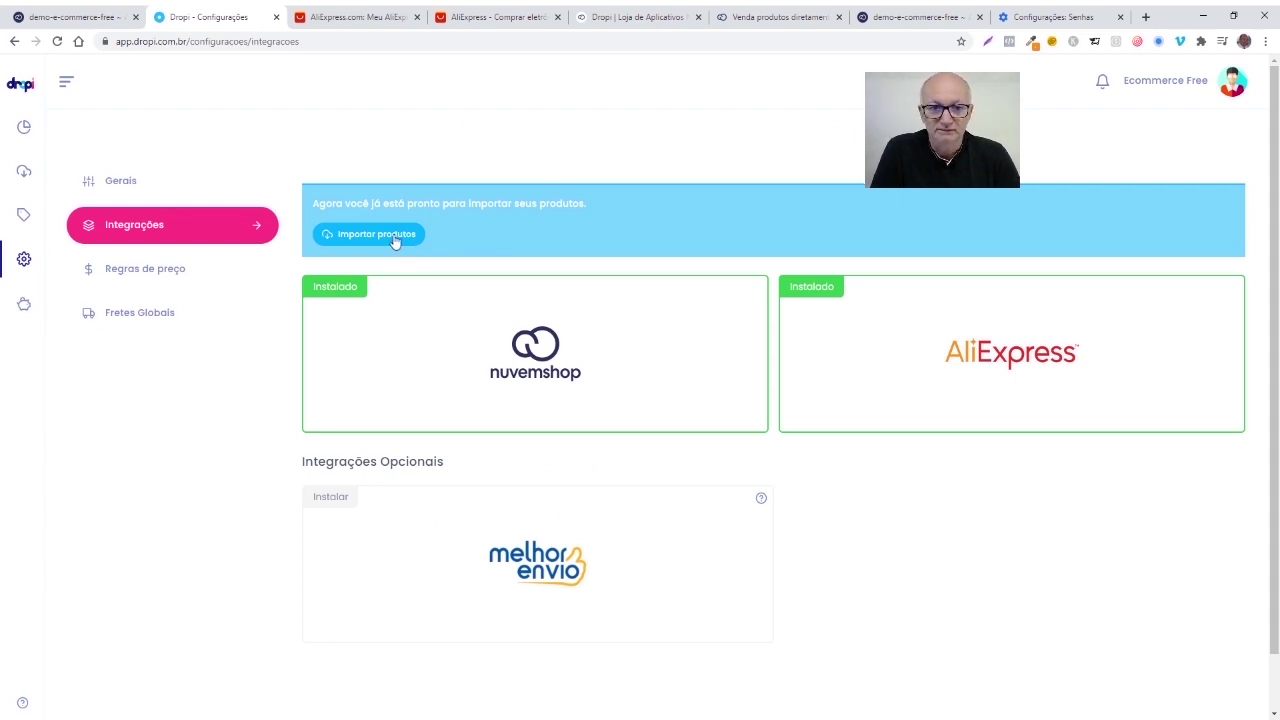
Open Dropi's optional Melhor Envio integration, follow its token generation link and sign in to Melhor Envio
scroll(763, 500, "down", 1)
left_click(763, 439)
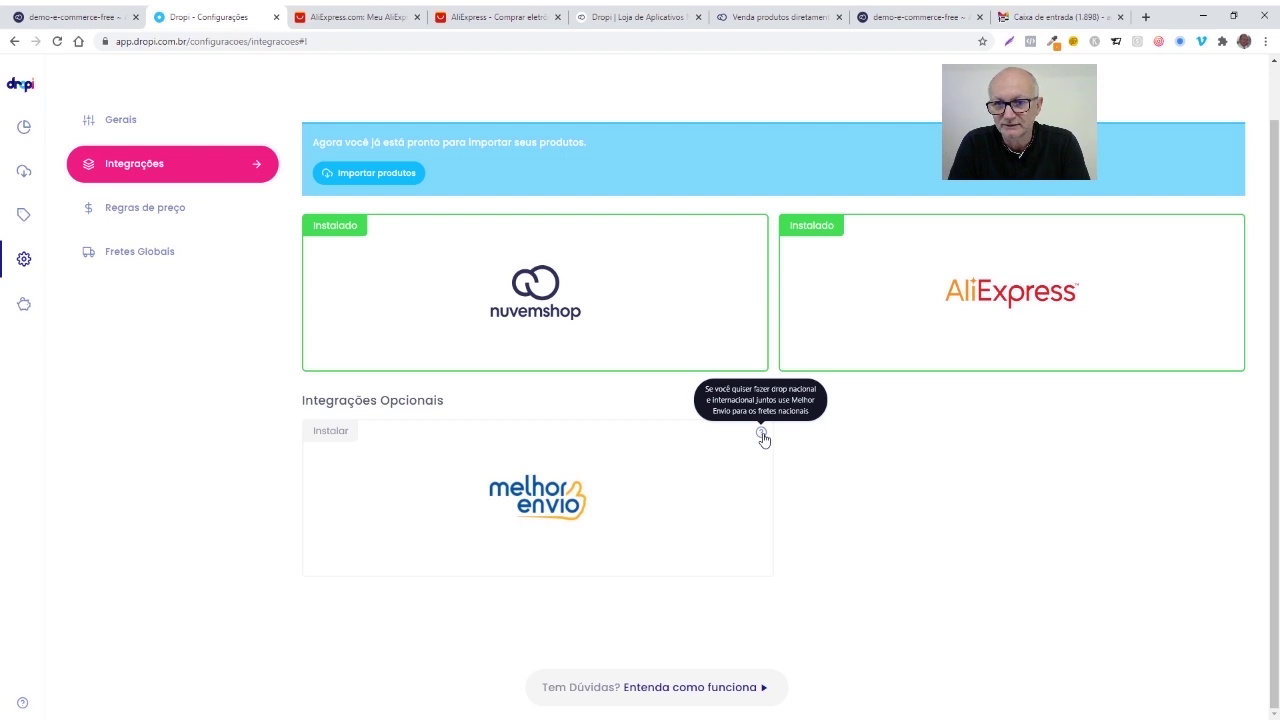
left_click(578, 504)
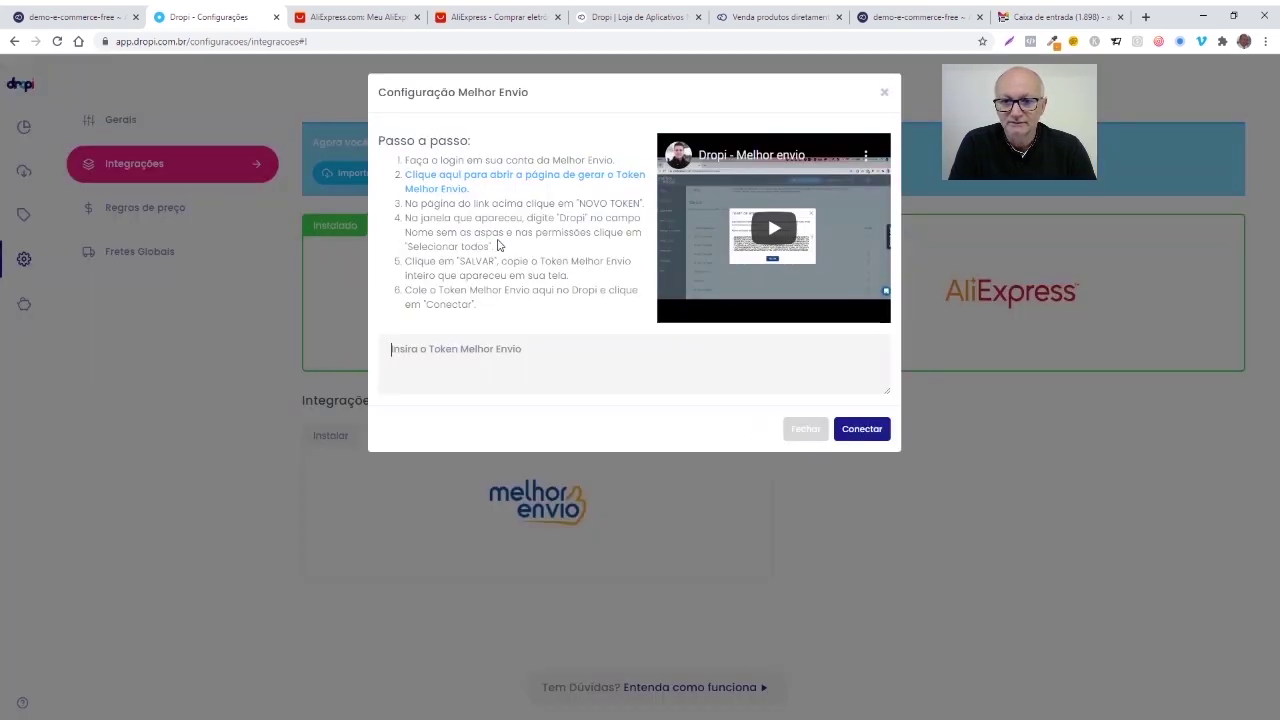
left_click(467, 183)
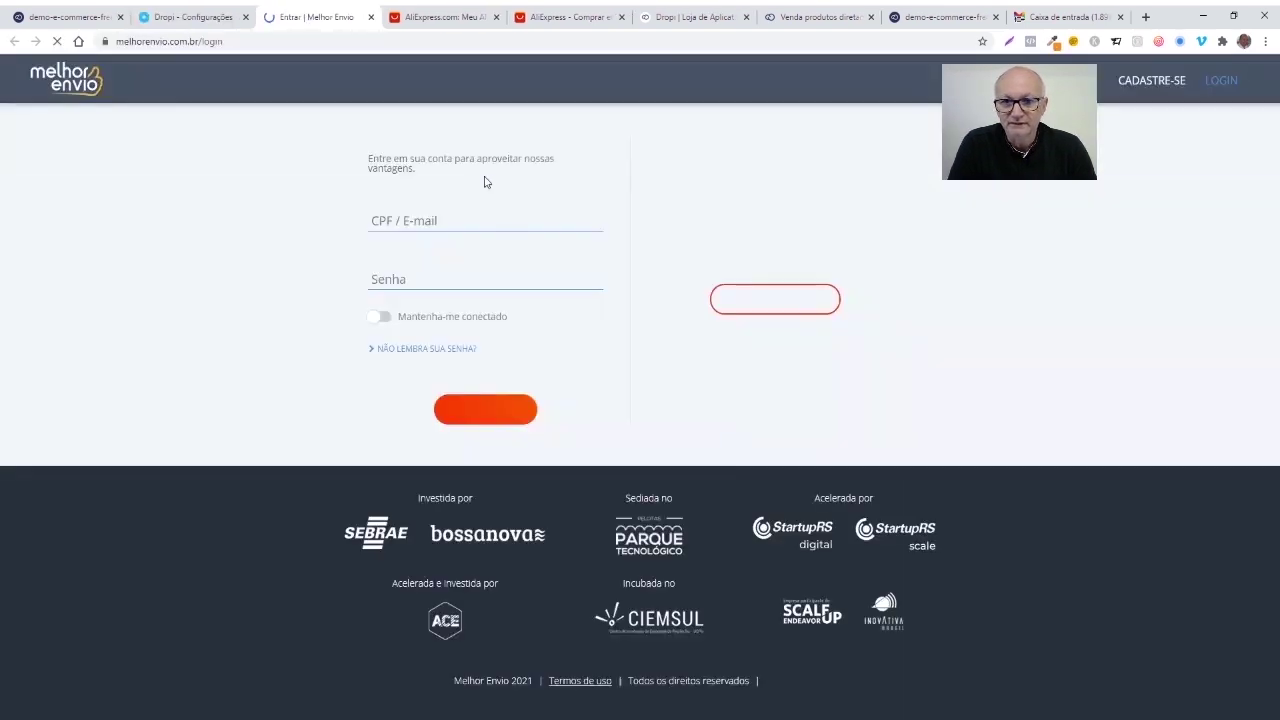
left_click(496, 409)
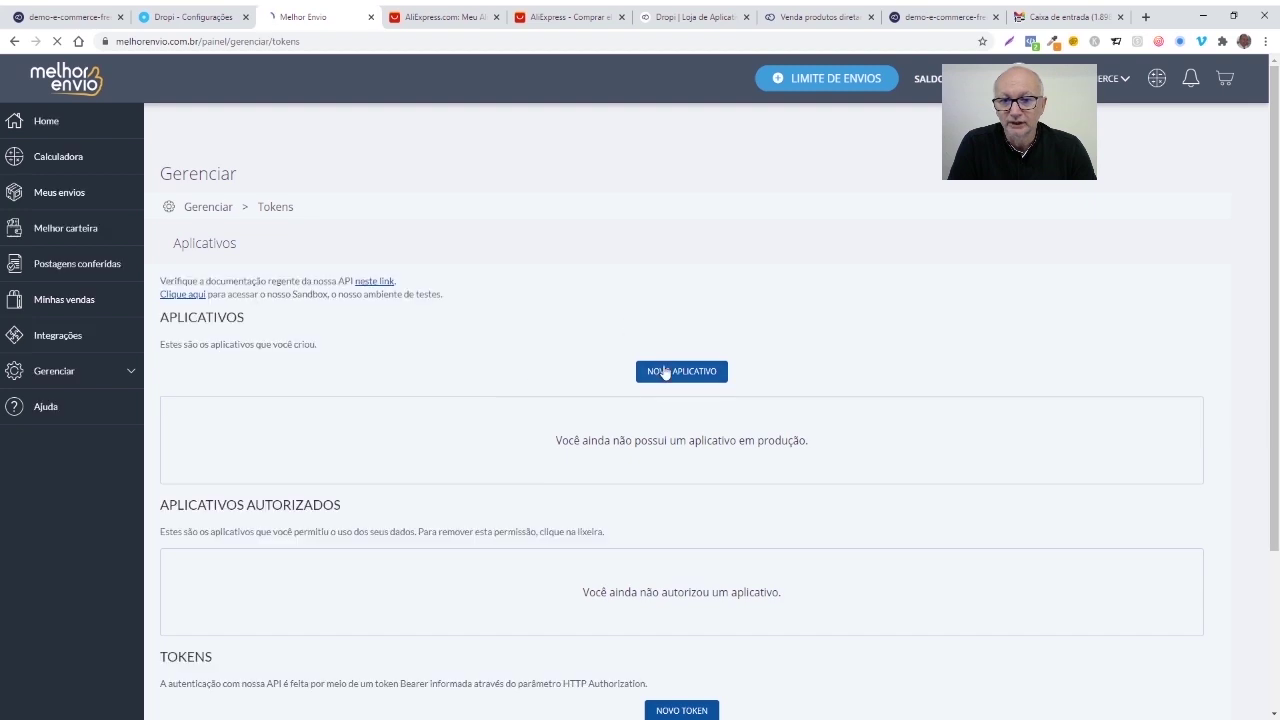
Create a new Melhor Envio access token named Aliexpress with all permissions selected
scroll(673, 479, "down", 2)
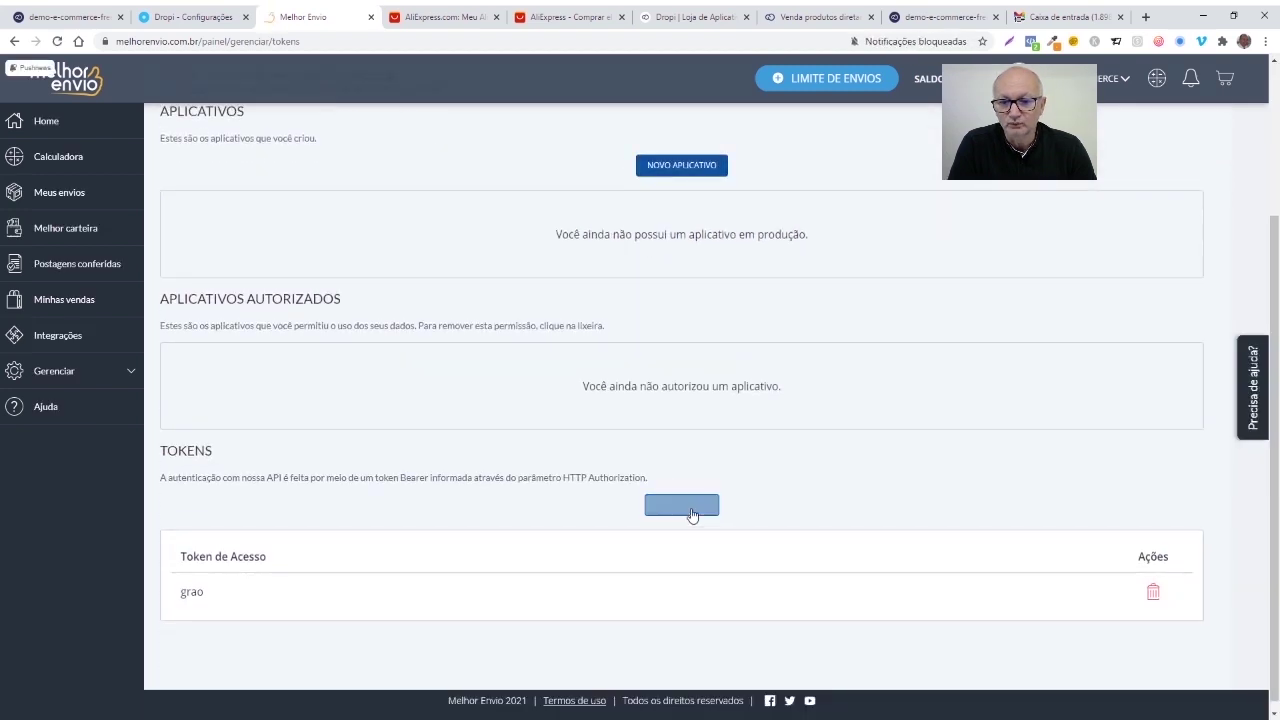
left_click(690, 510)
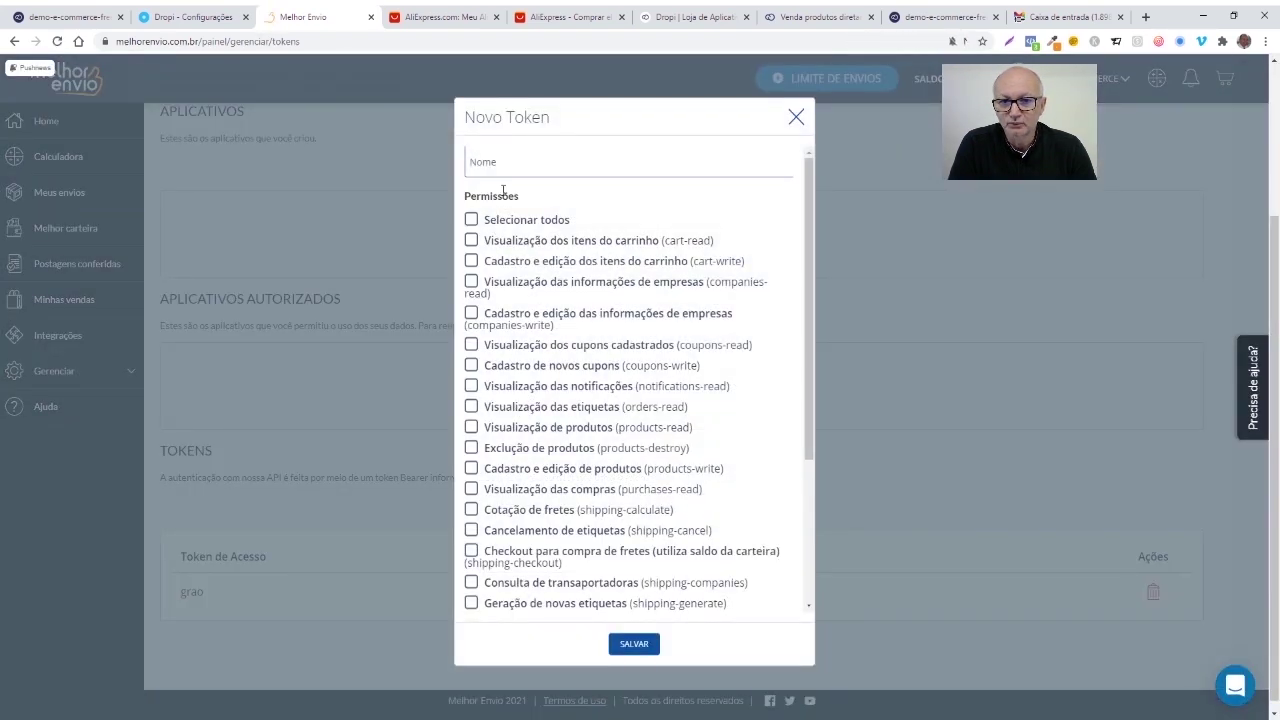
left_click(510, 160)
type("A")
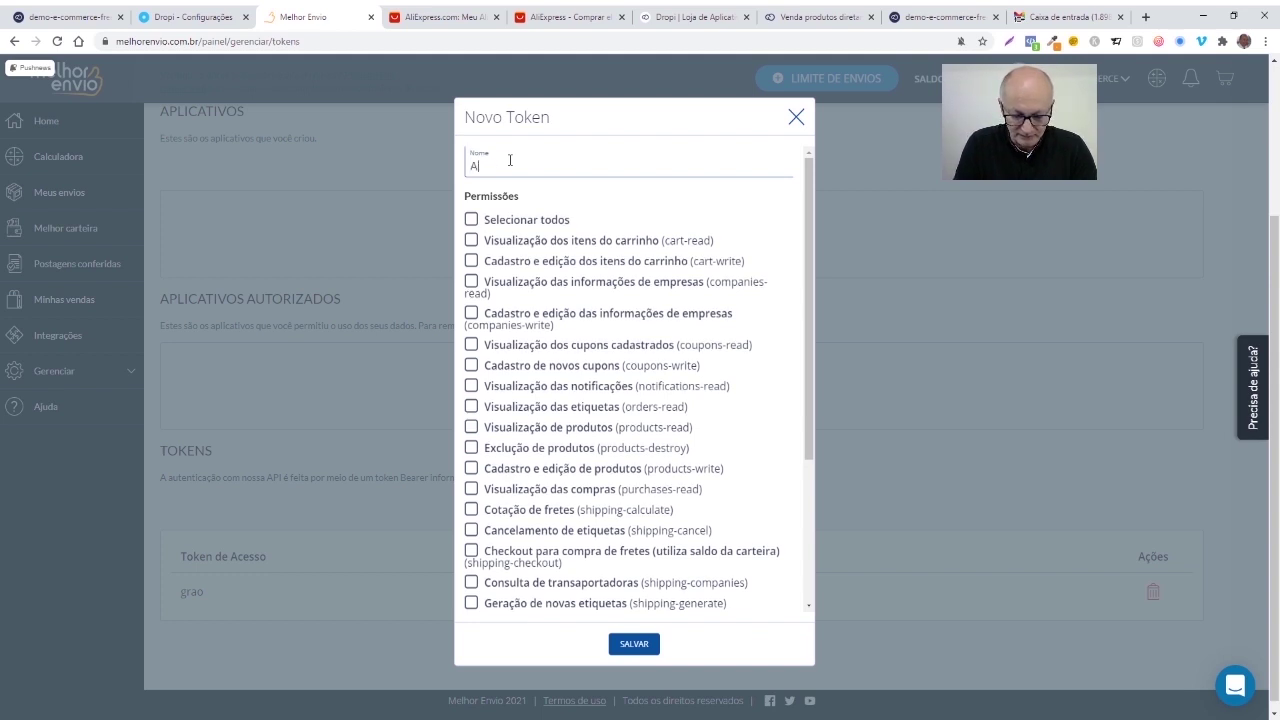
type("liexpress")
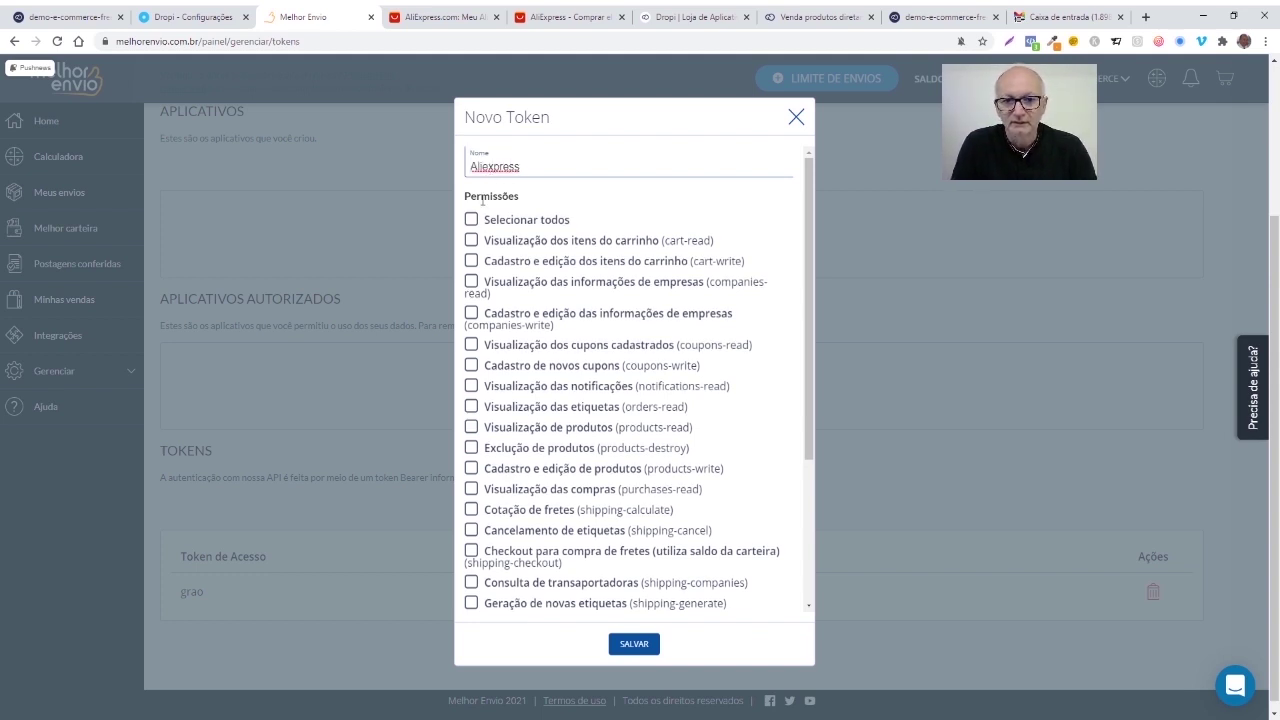
scroll(571, 540, "down", 5)
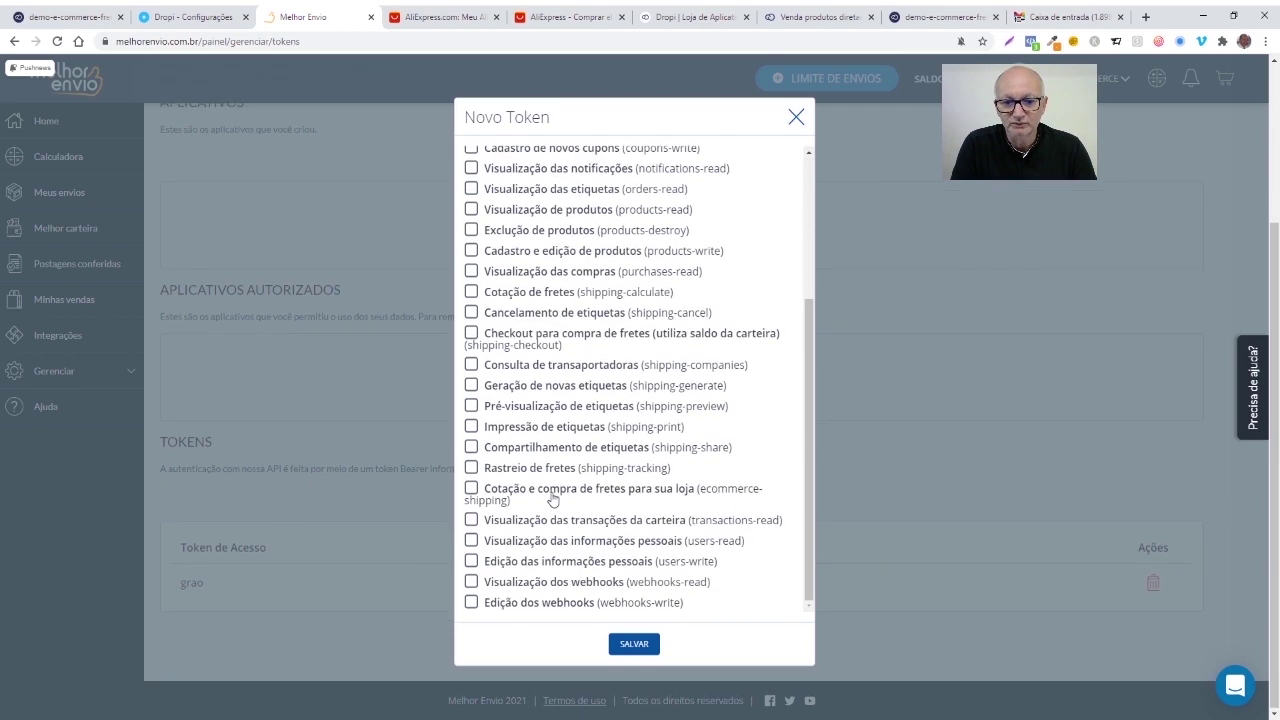
scroll(520, 400, "up", 5)
left_click(471, 219)
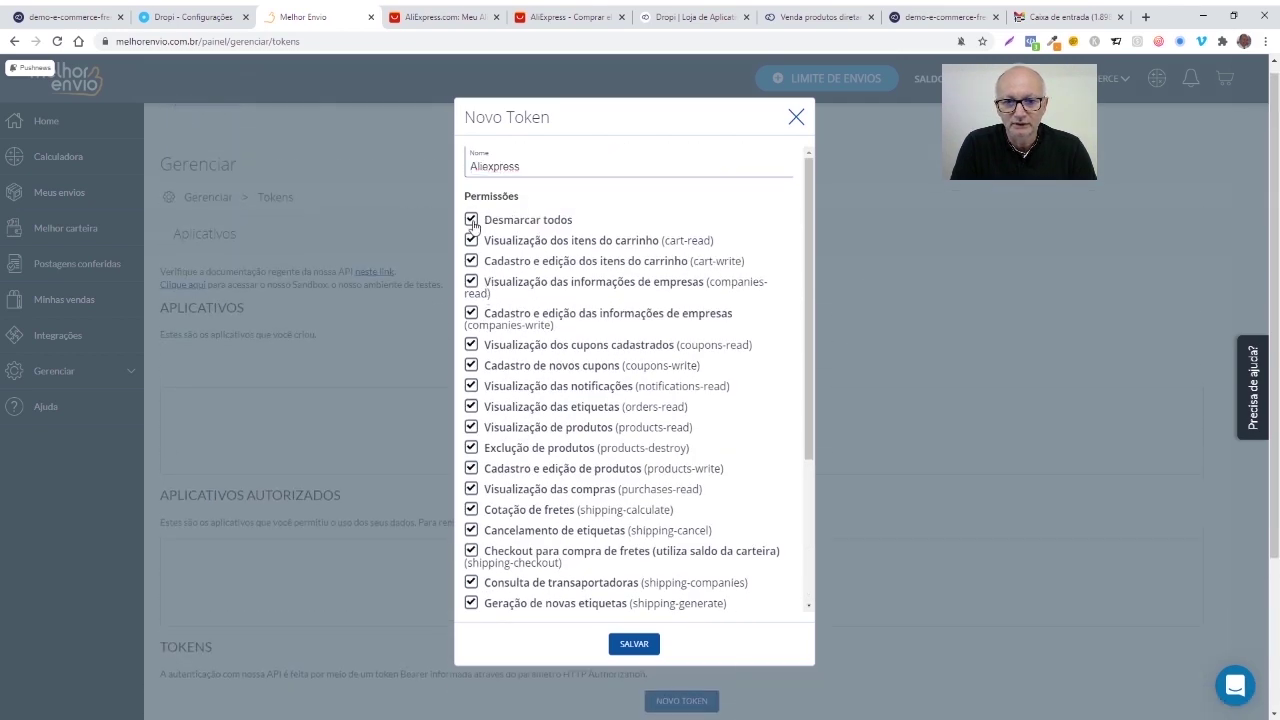
left_click(634, 643)
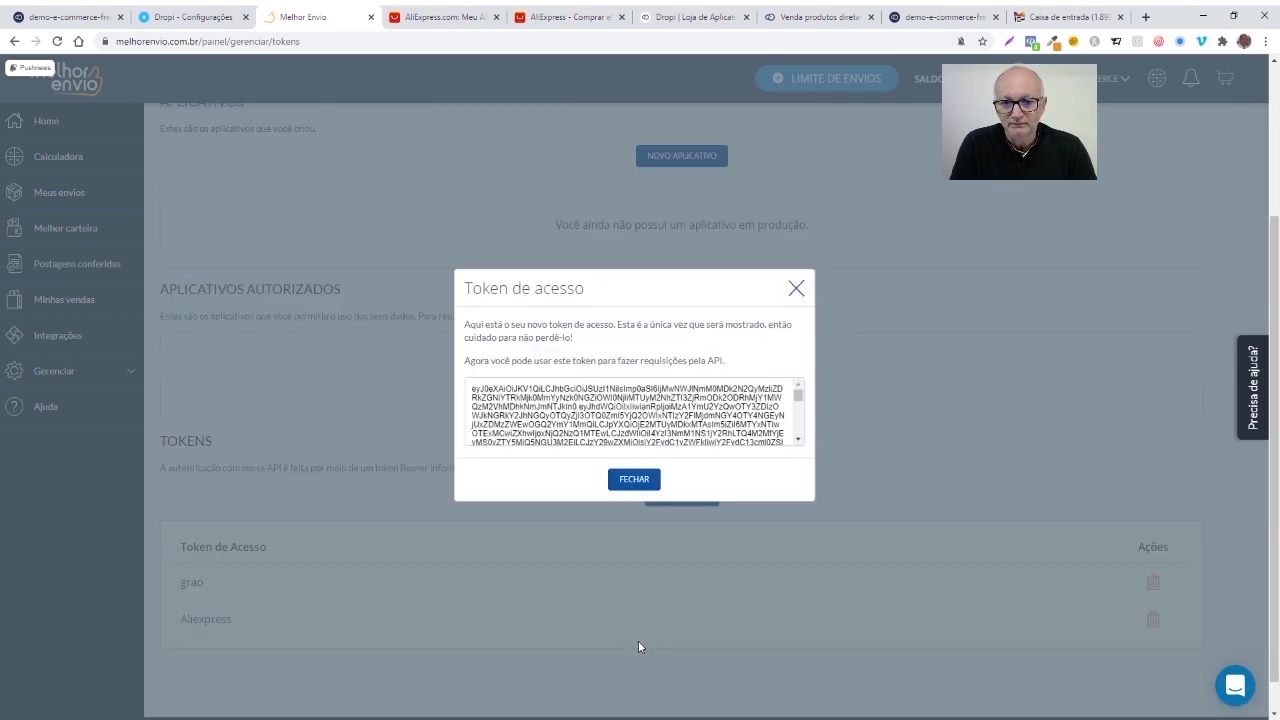
Copy the full access token into Dropi's Melhor Envio token field and connect the integration
triple_click(621, 415)
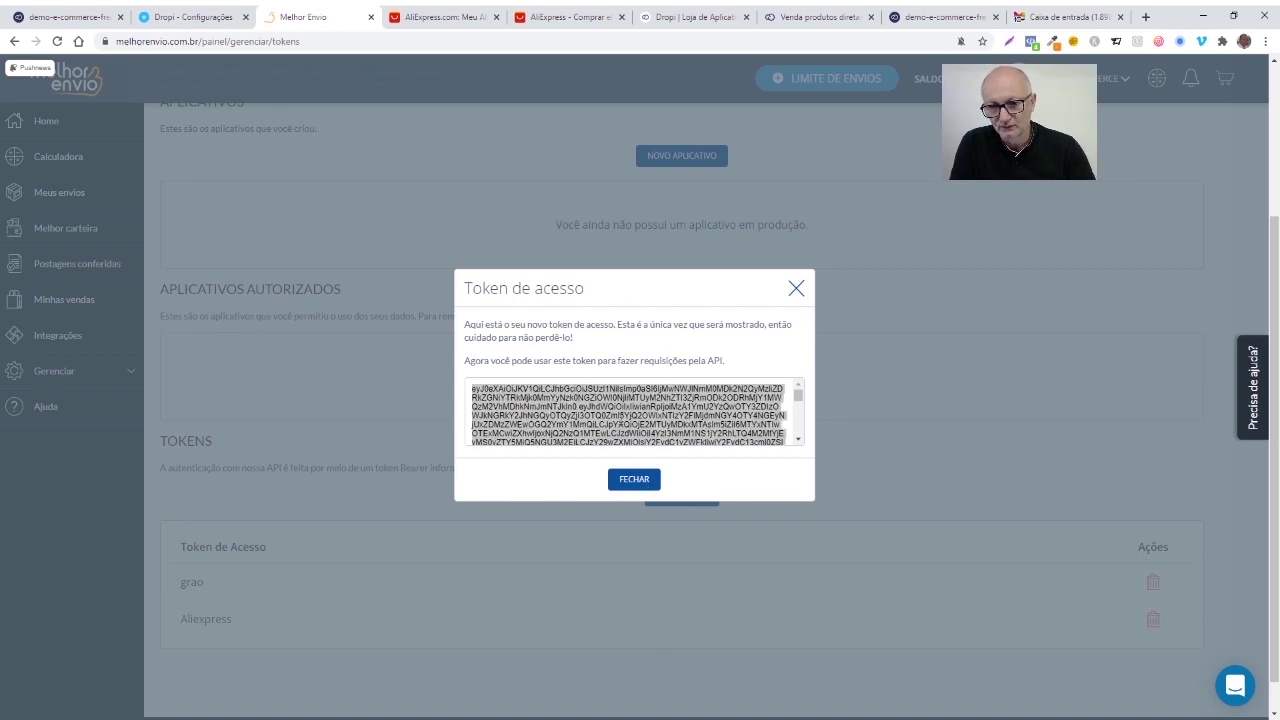
left_click(199, 23)
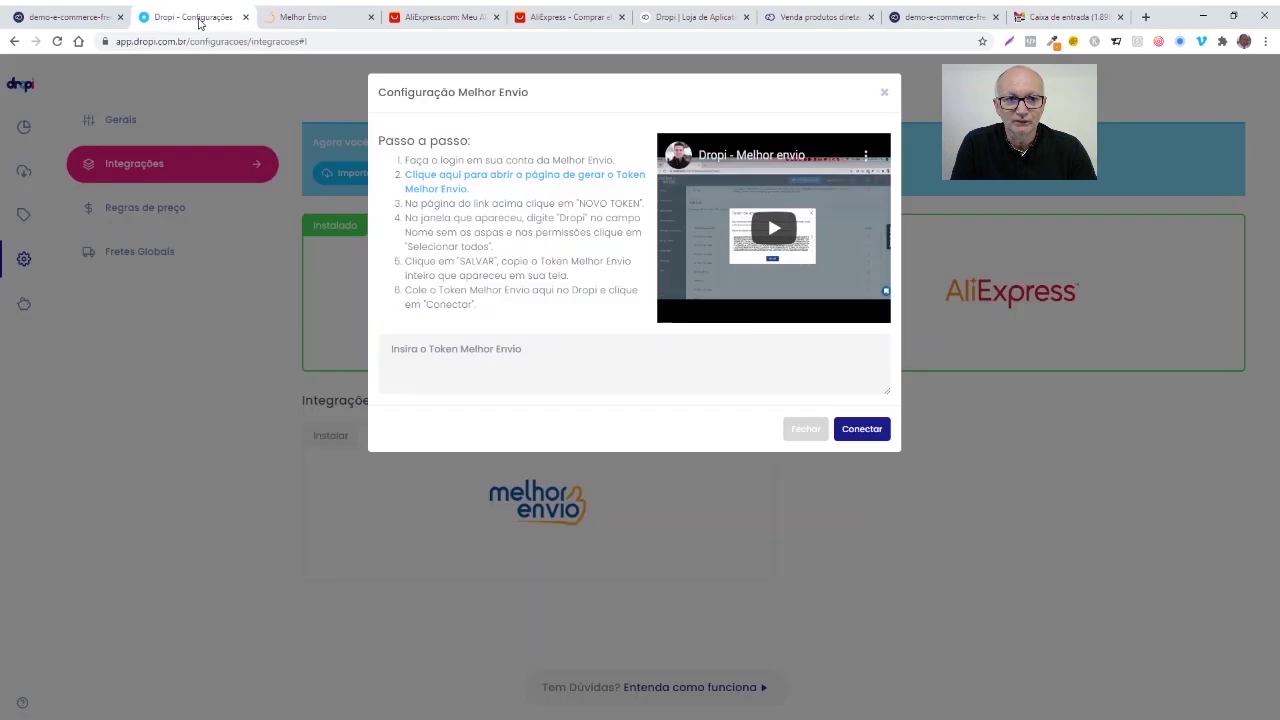
left_click(493, 356)
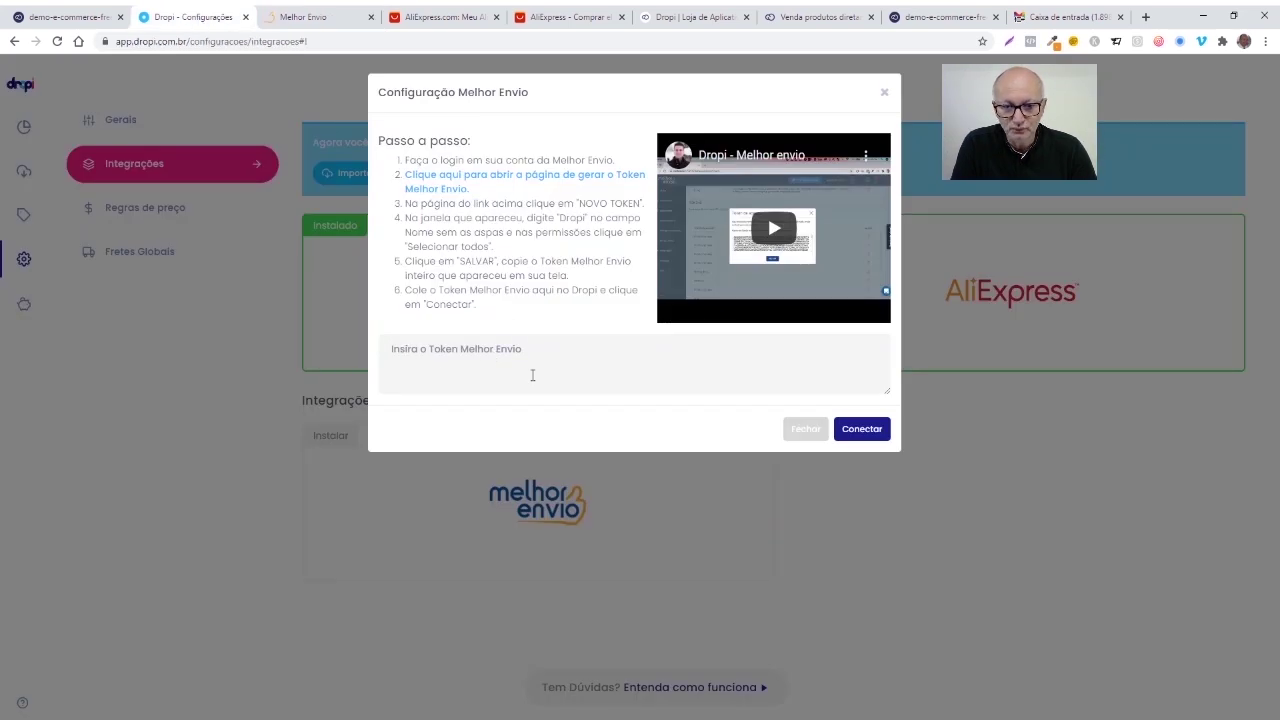
key("ctrl+v")
left_click(864, 430)
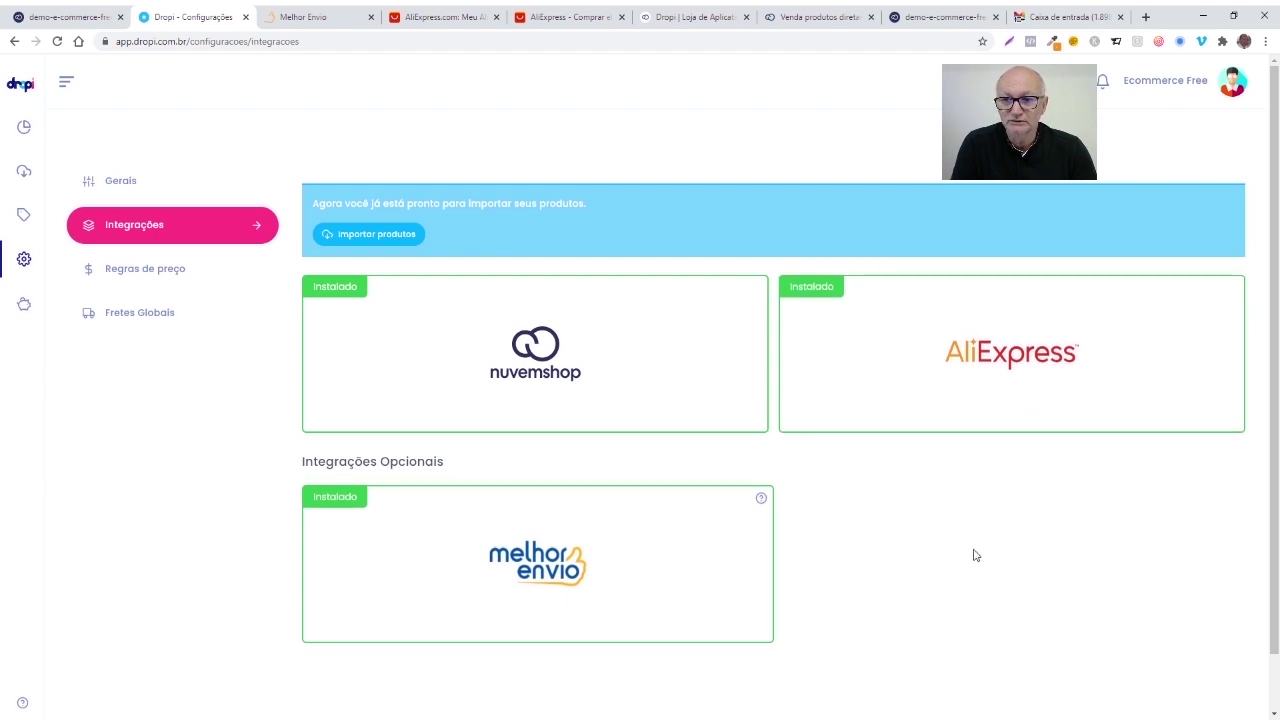
Open Dropi's product import page and go to AliExpress from there to find products
left_click(24, 130)
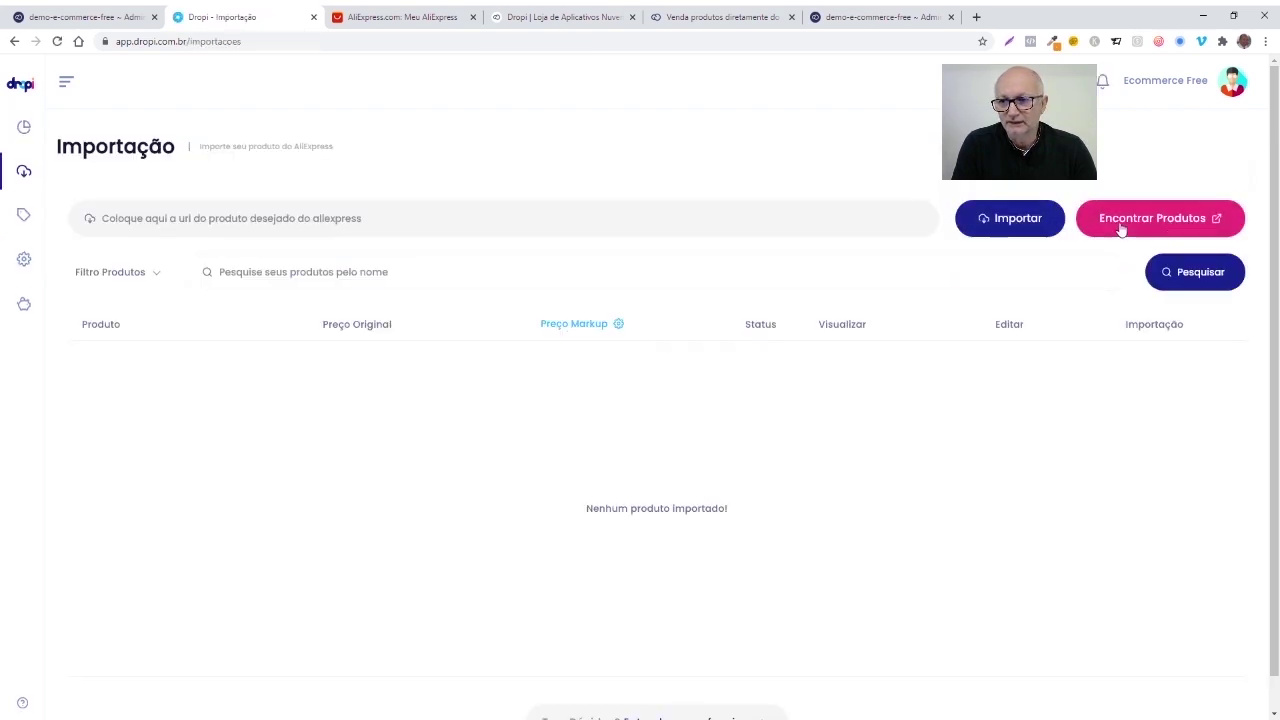
left_click(1176, 226)
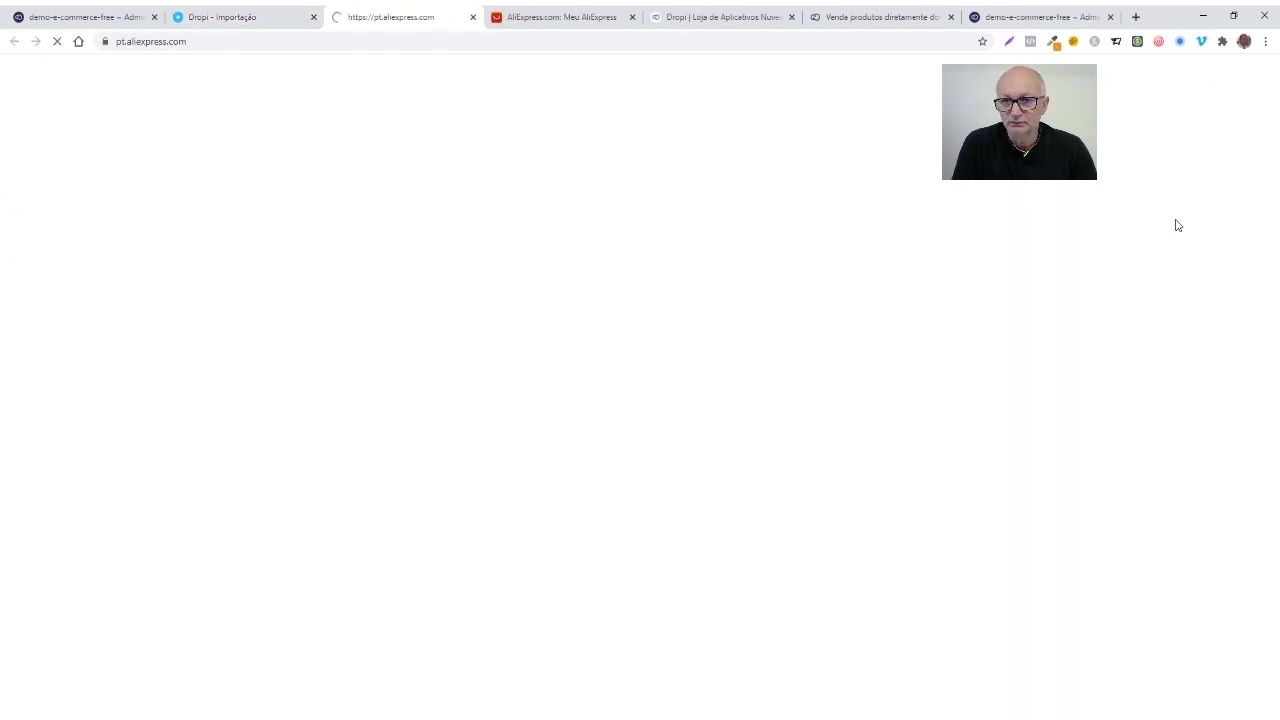
scroll(205, 481, "down", 3)
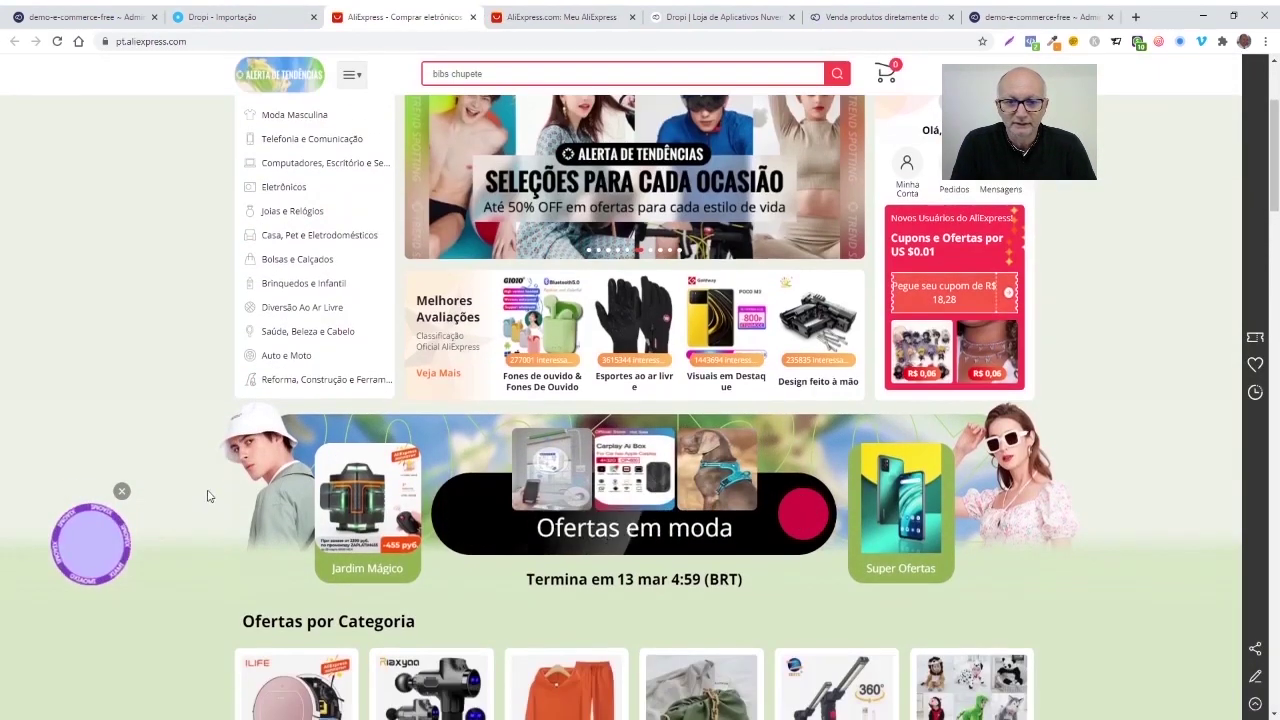
Browse the offers, featured categories and recommended products on the AliExpress home page
scroll(205, 481, "down", 2)
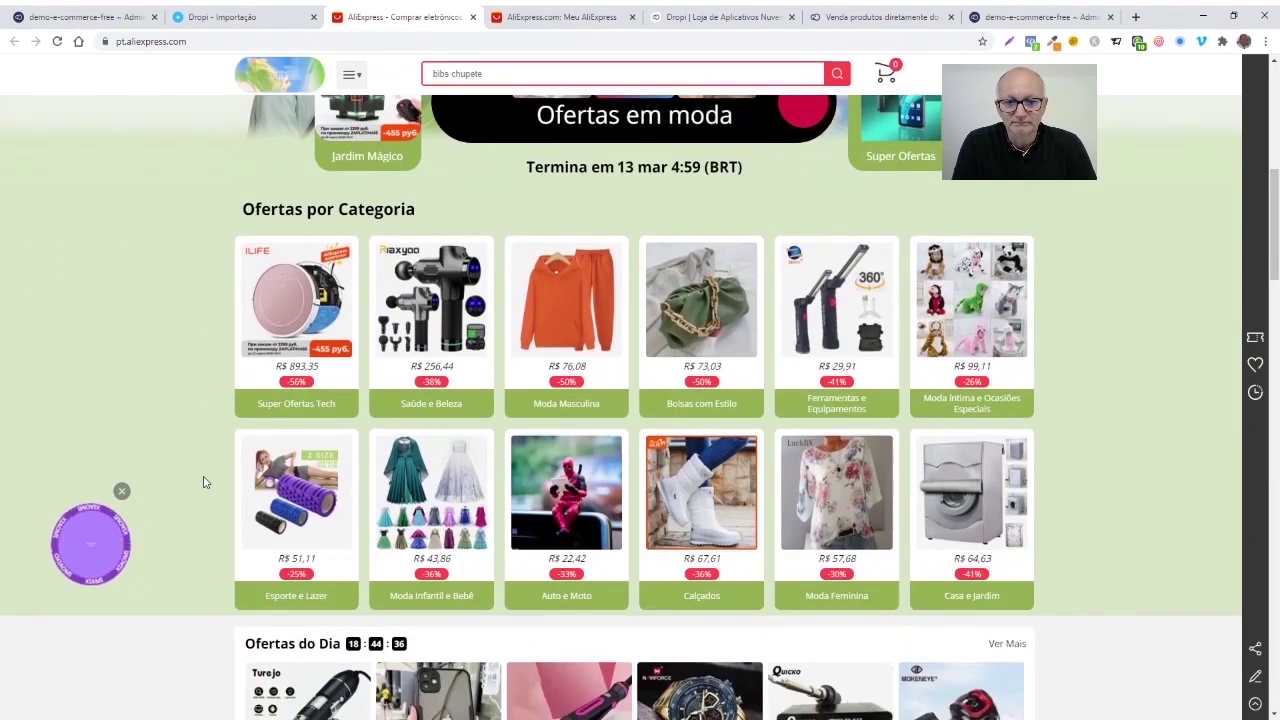
scroll(204, 482, "down", 2)
scroll(204, 482, "down", 5)
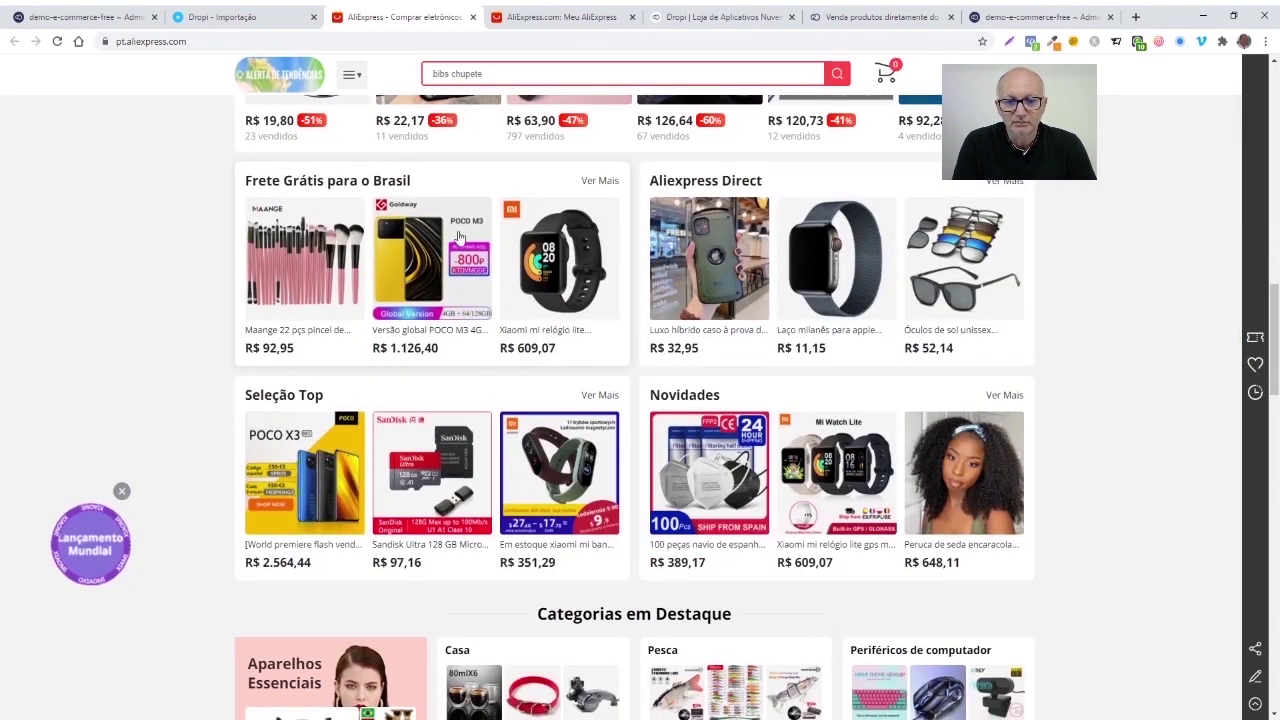
scroll(645, 202, "down", 4)
scroll(640, 205, "down", 3)
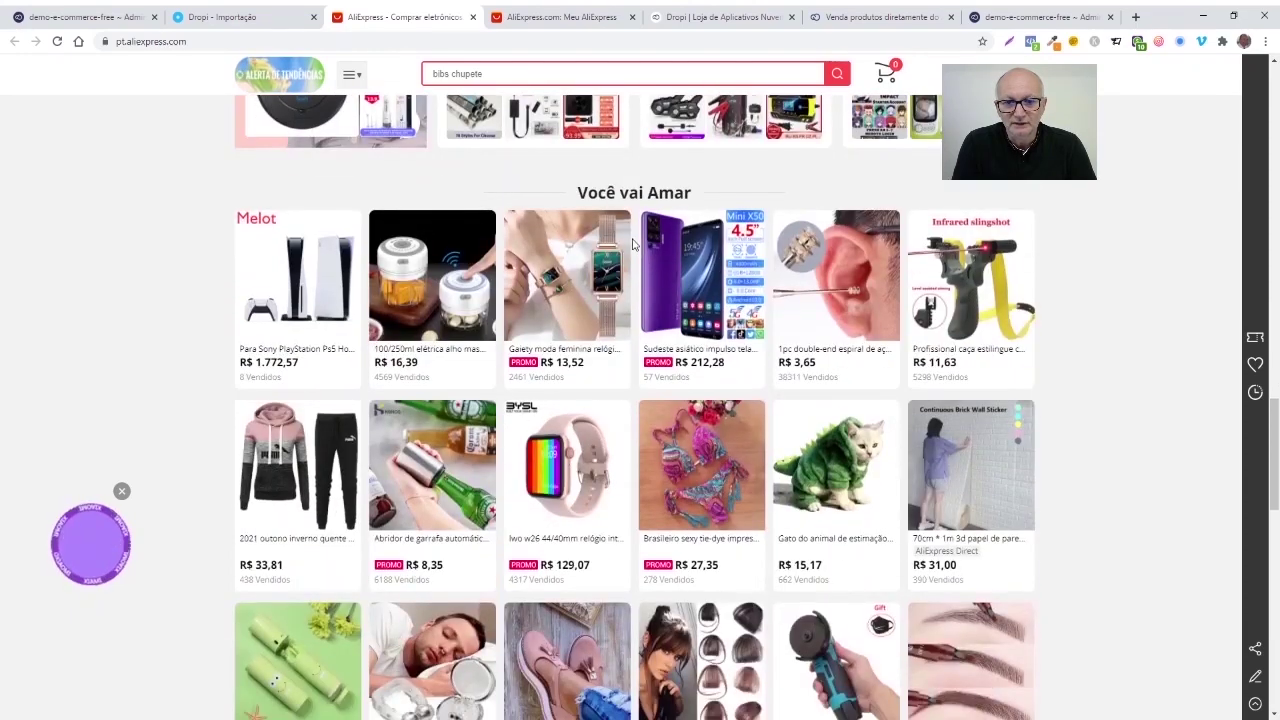
scroll(778, 341, "down", 8)
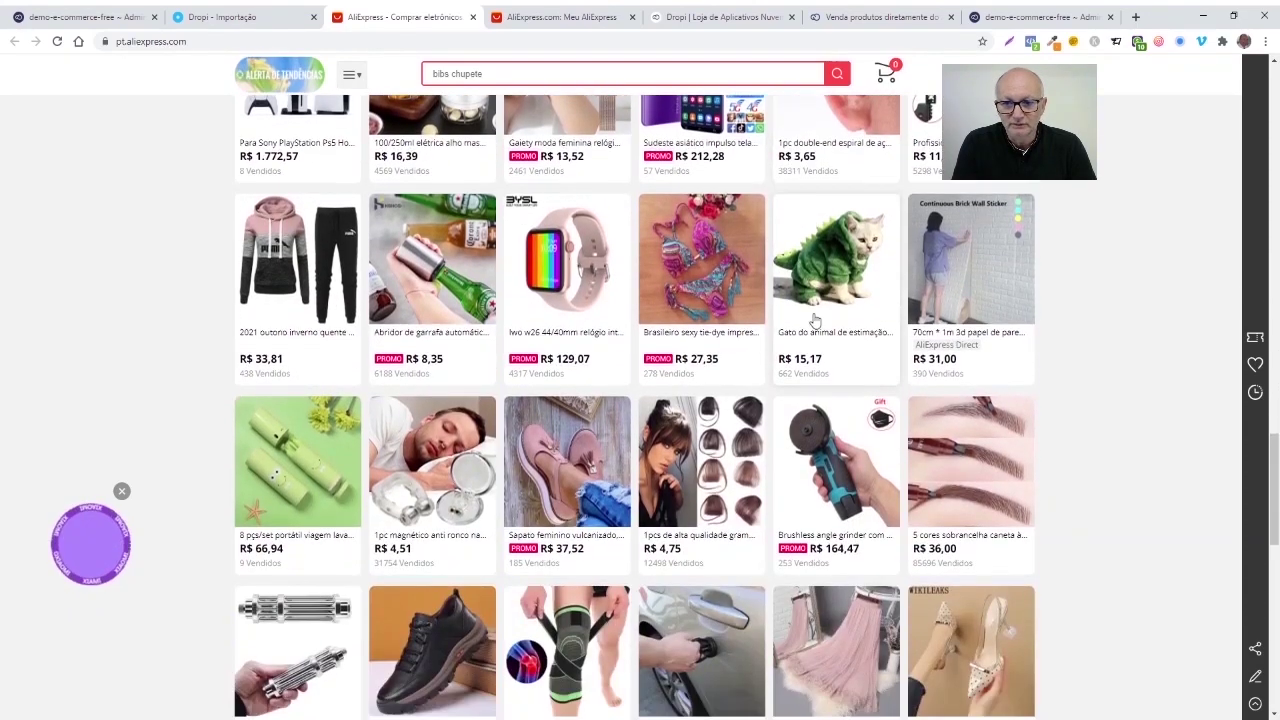
scroll(1134, 490, "down", 4)
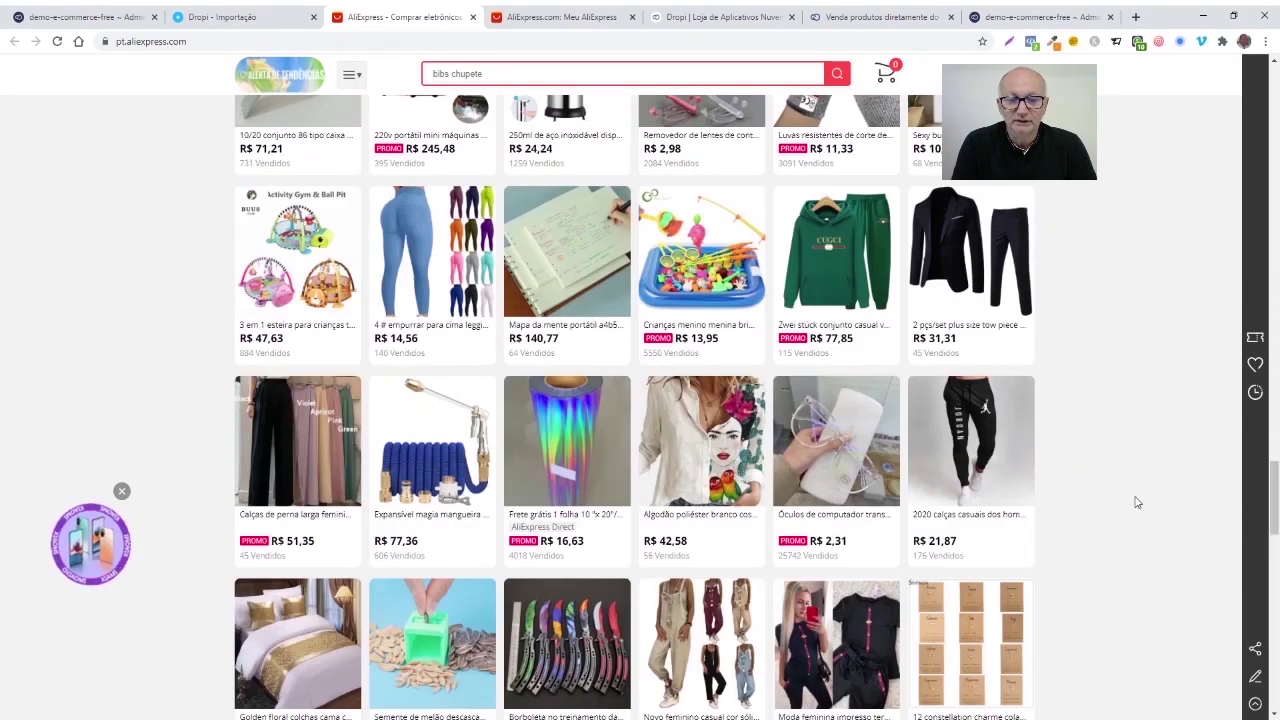
Open AliExpress's Xiaomi launch promotion and go to the Redmi Note 10 product page
left_click(92, 553)
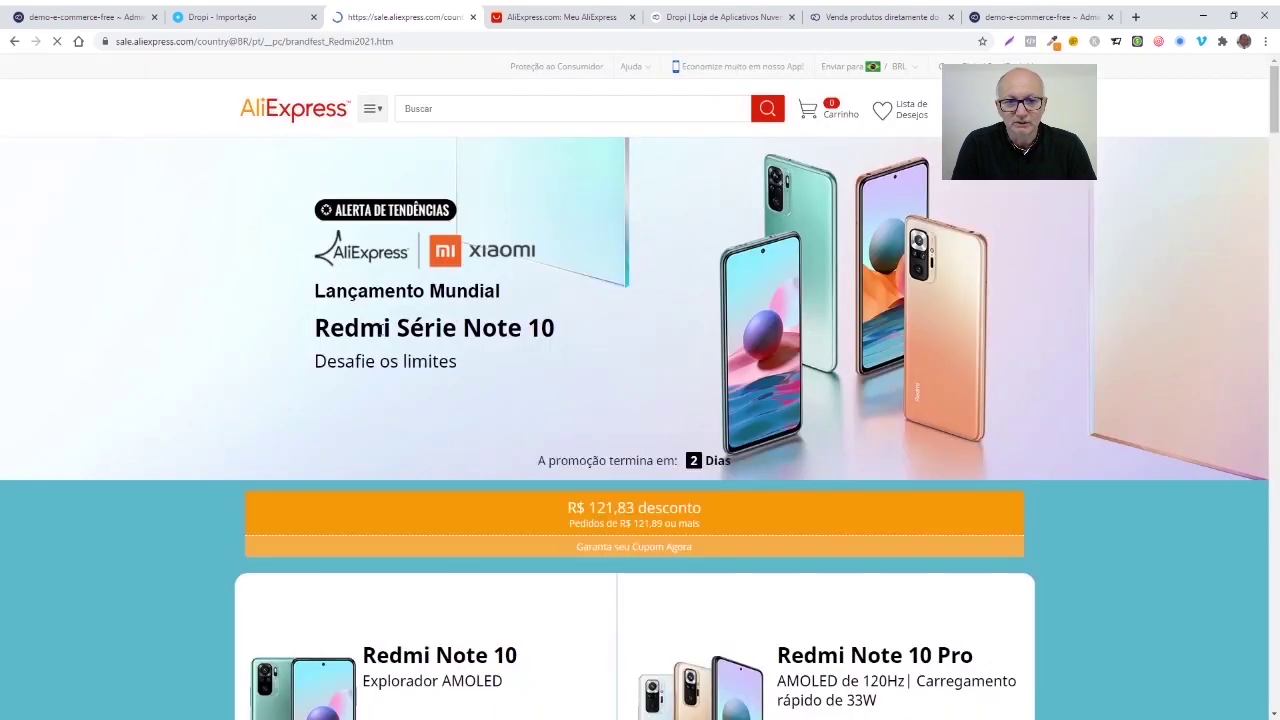
scroll(574, 342, "down", 5)
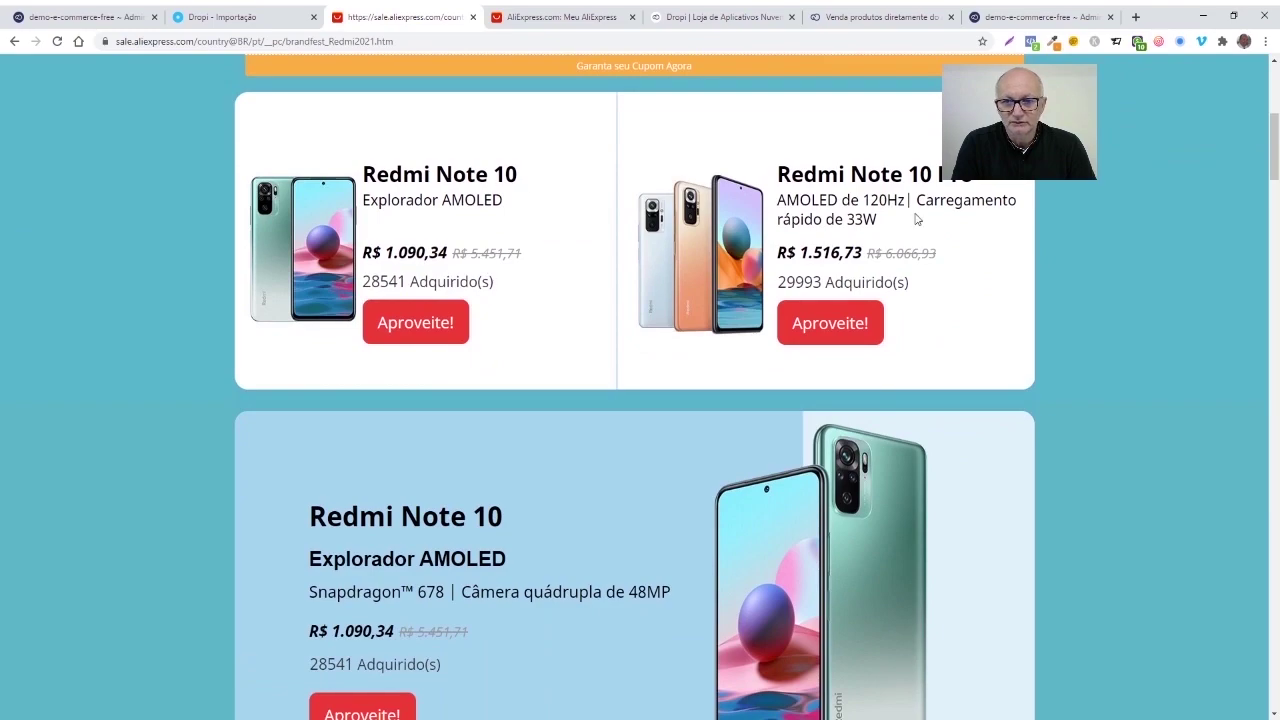
scroll(590, 345, "down", 15)
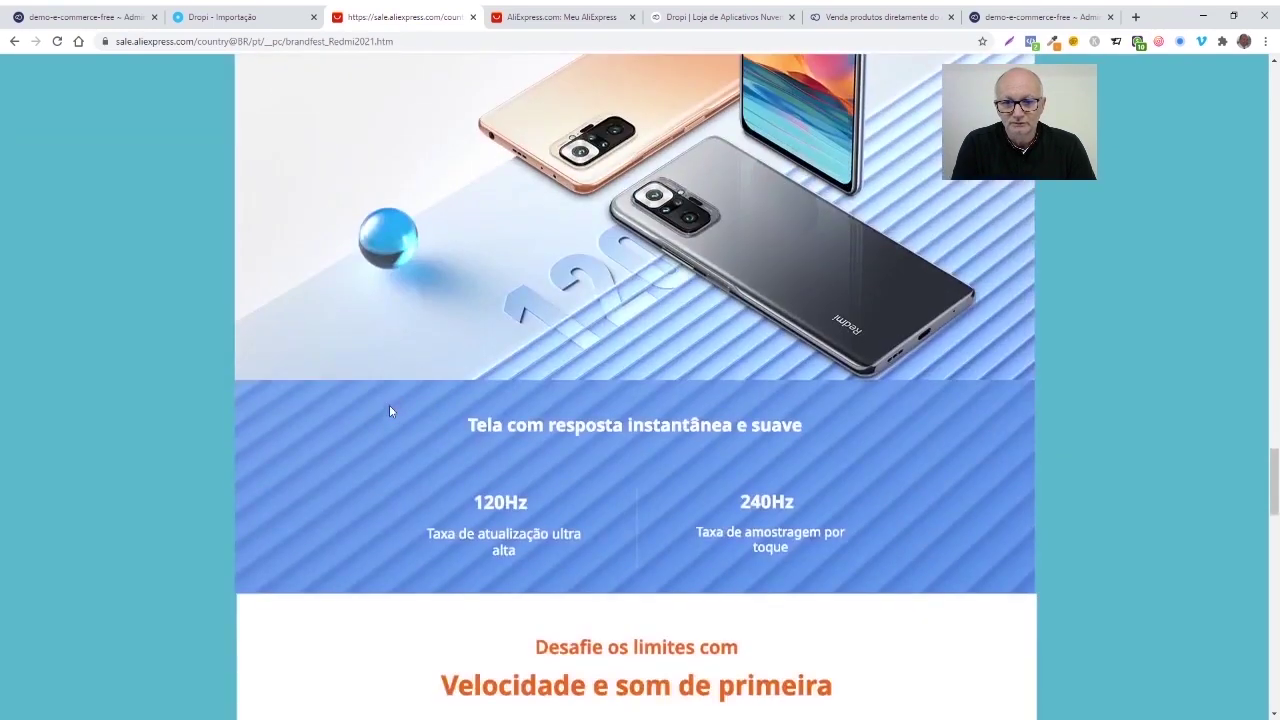
scroll(389, 405, "up", 15)
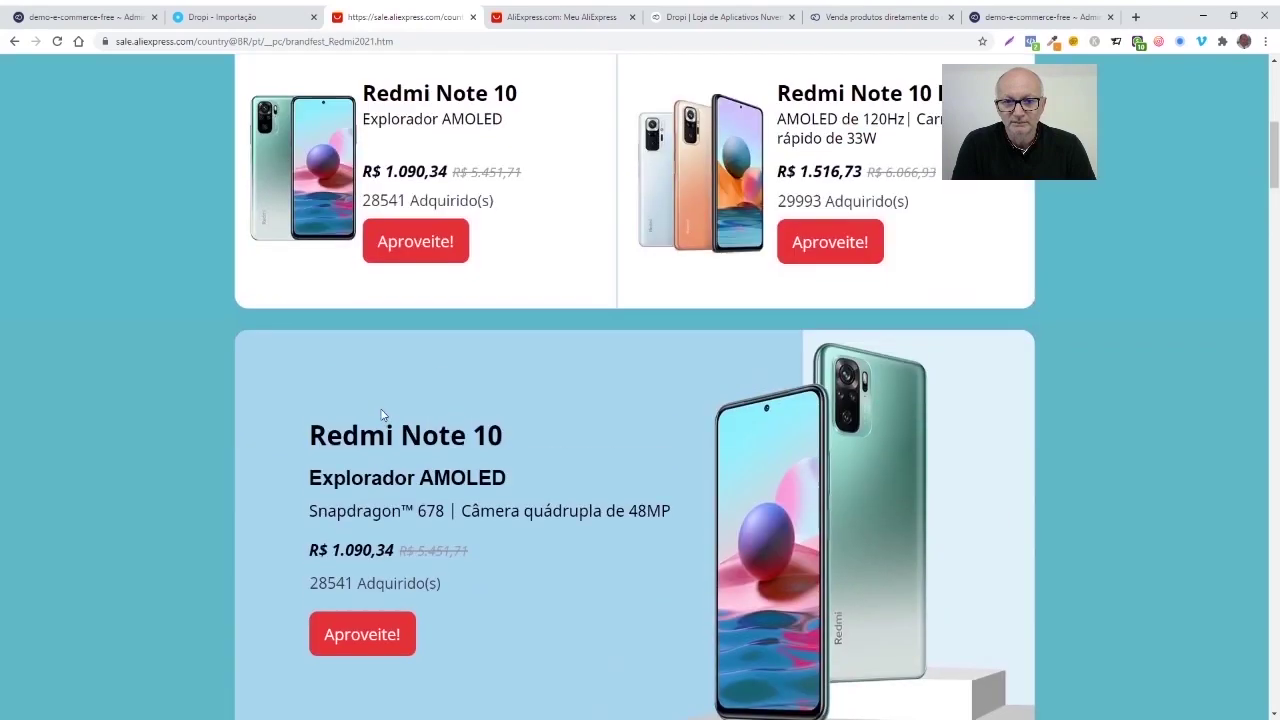
scroll(381, 412, "up", 10)
left_click(382, 410)
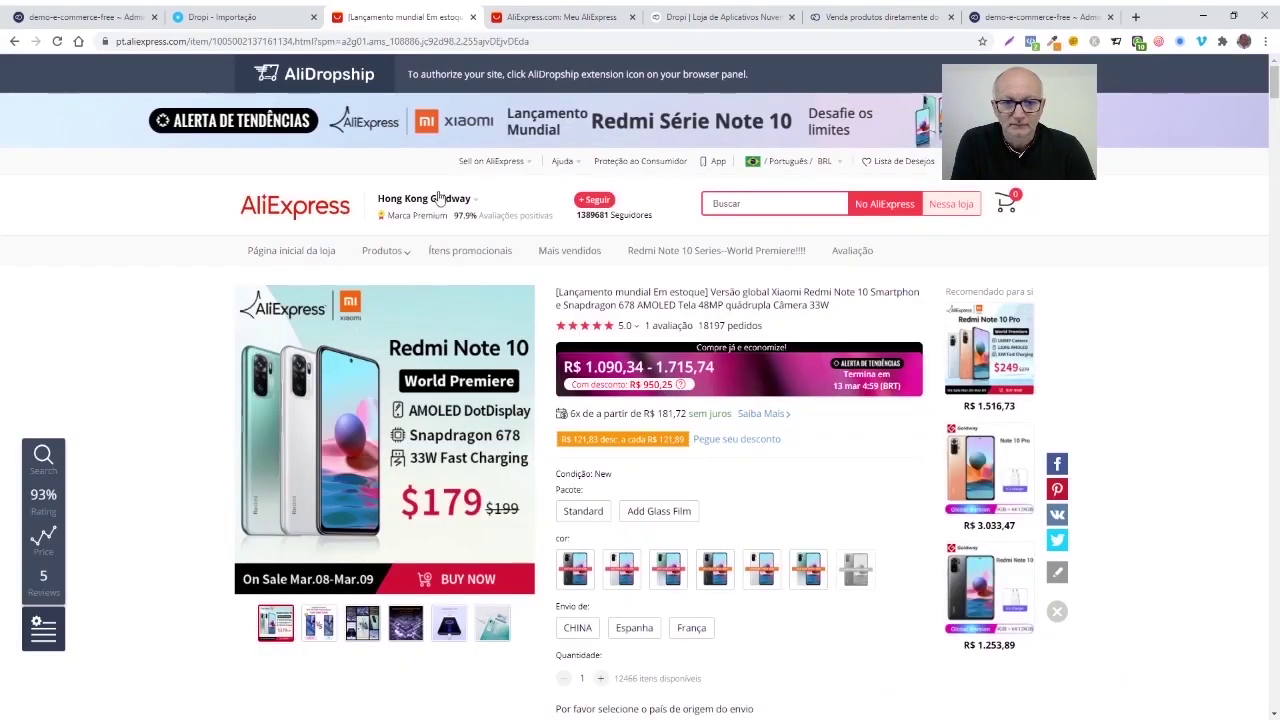
Copy the Redmi Note 10 product link from AliExpress and import the product into Dropi
left_click(486, 44)
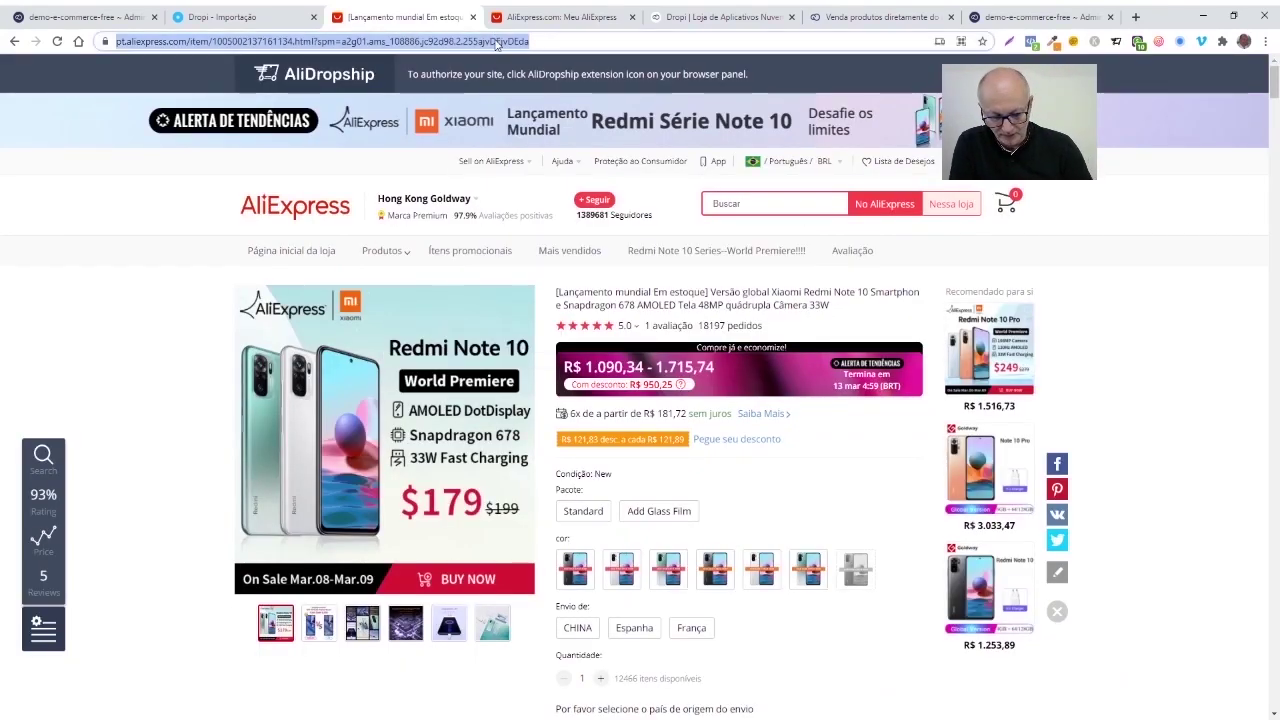
left_click(222, 17)
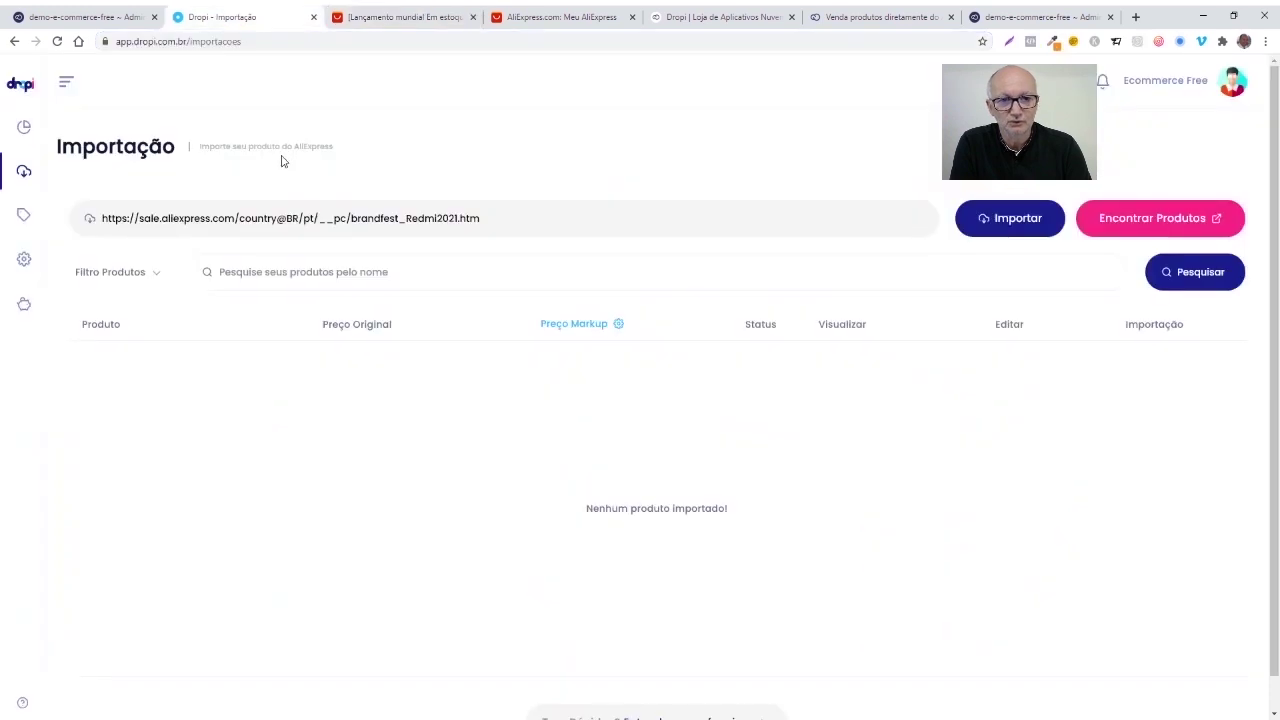
left_click(1010, 218)
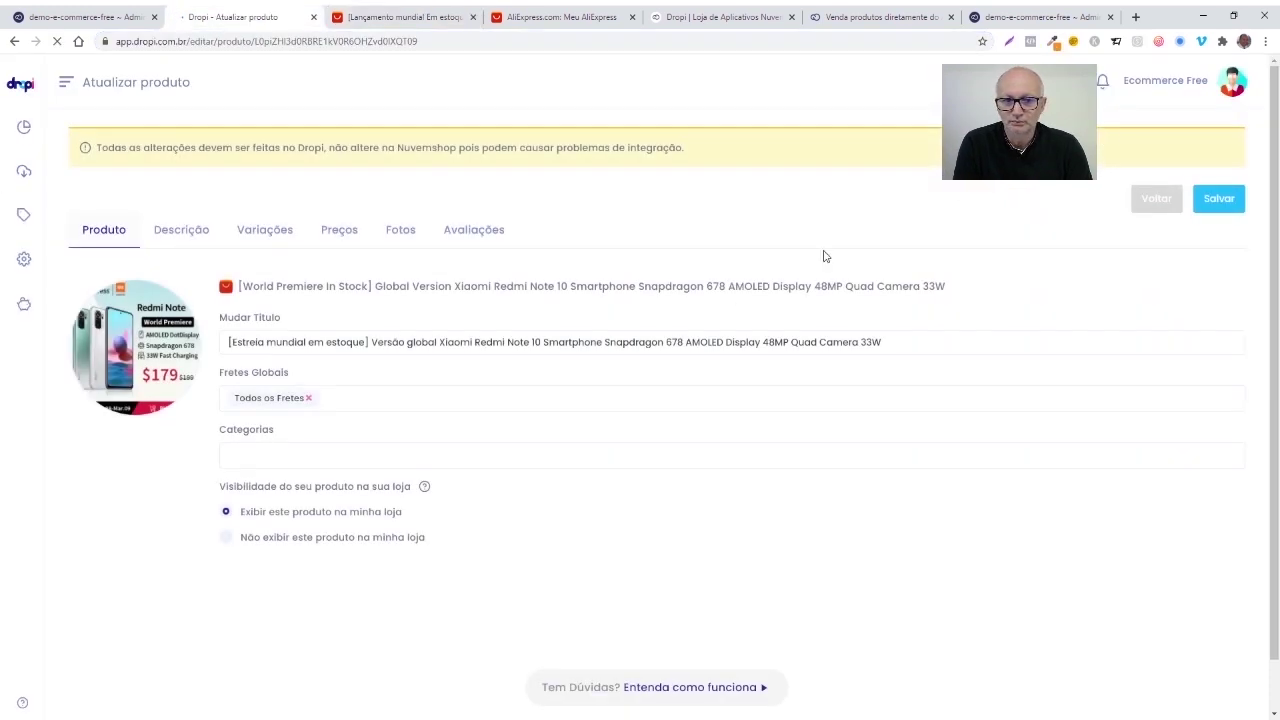
Review the imported product's general details, description and translated variations
scroll(631, 374, "down", 1)
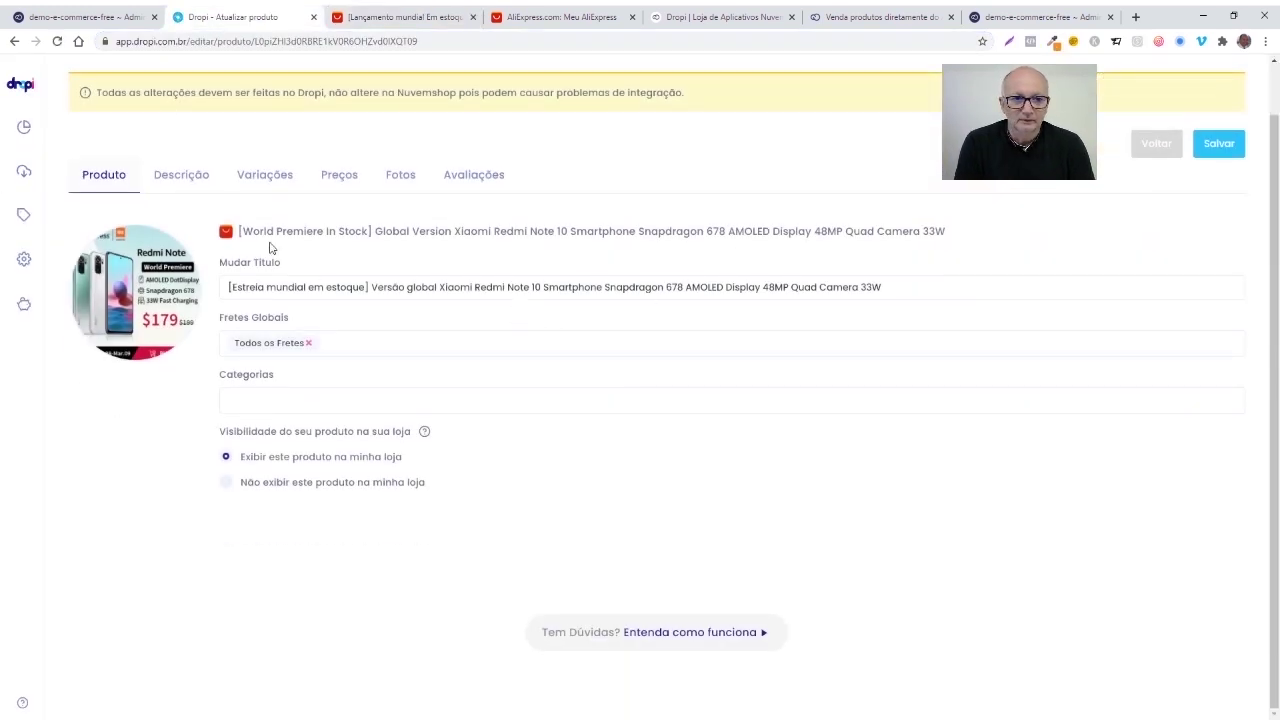
left_click(182, 178)
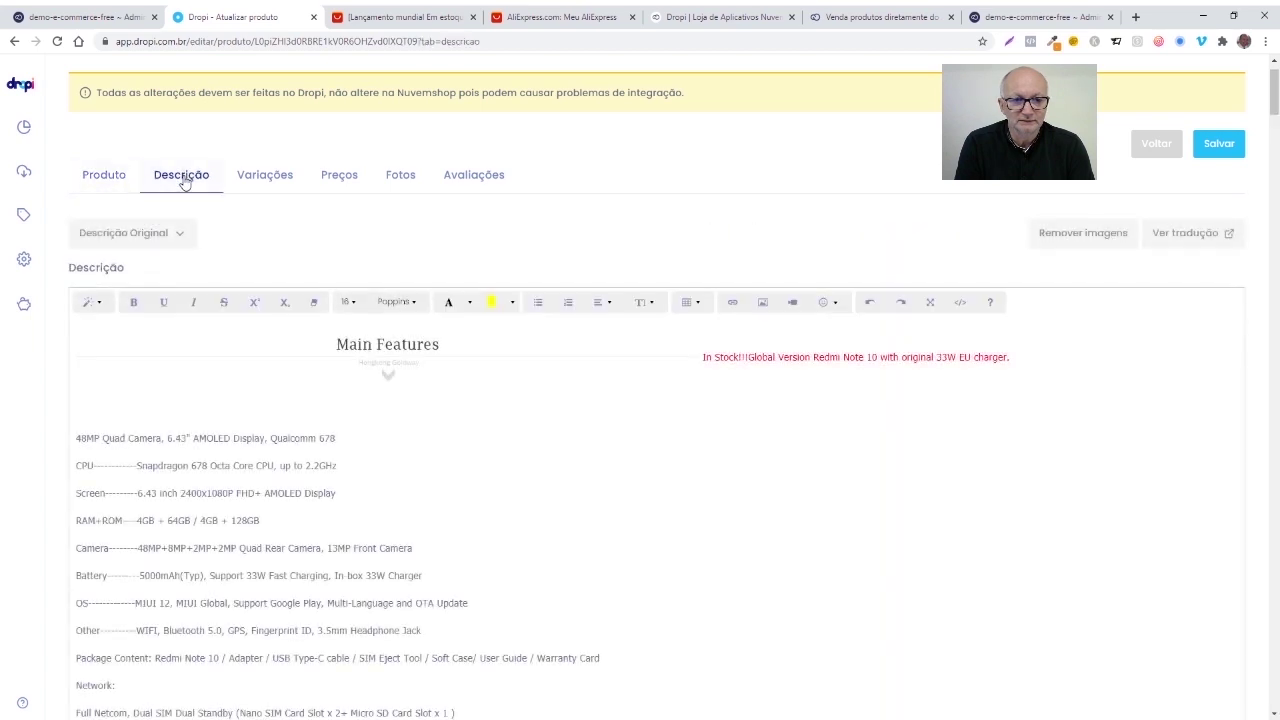
scroll(950, 380, "down", 10)
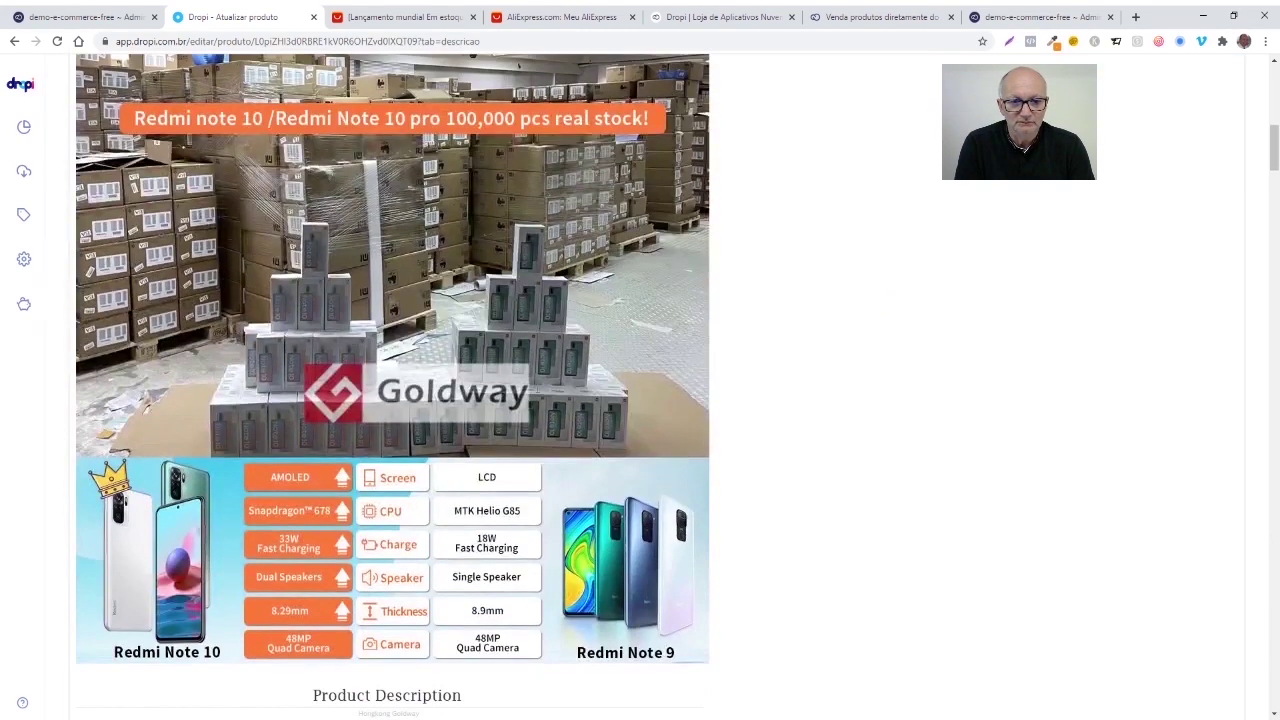
scroll(267, 236, "up", 15)
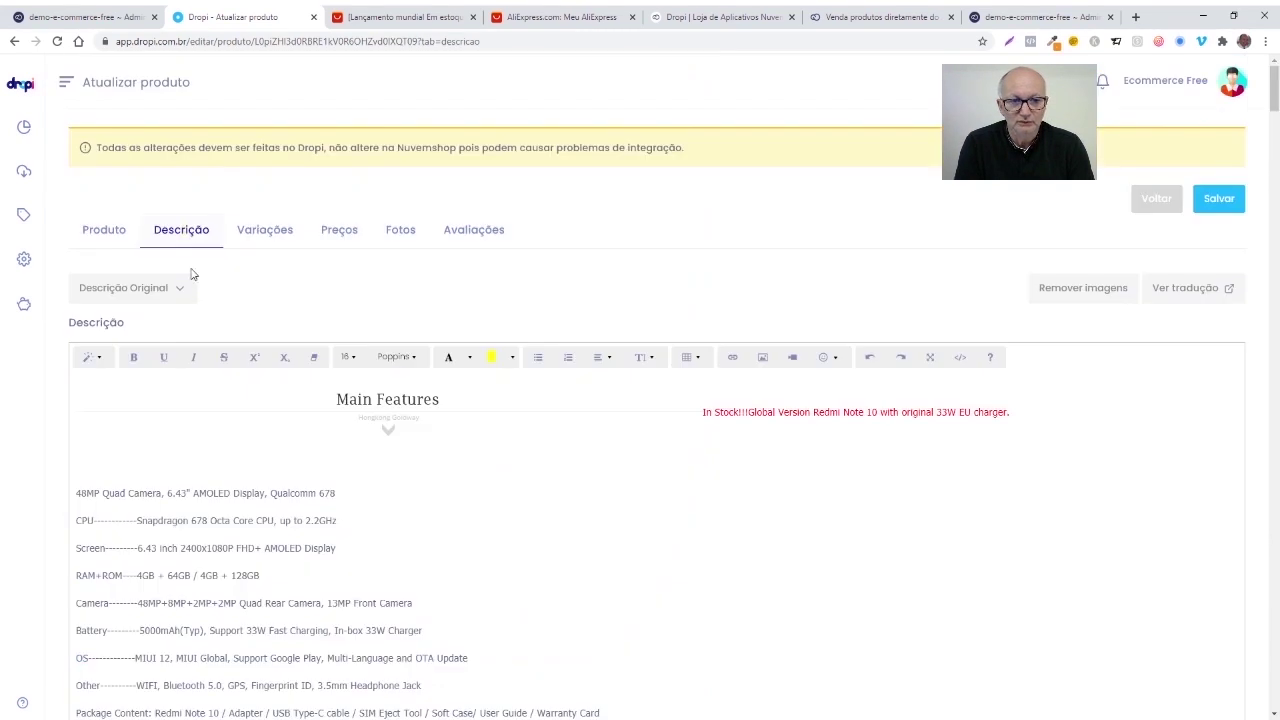
left_click(265, 230)
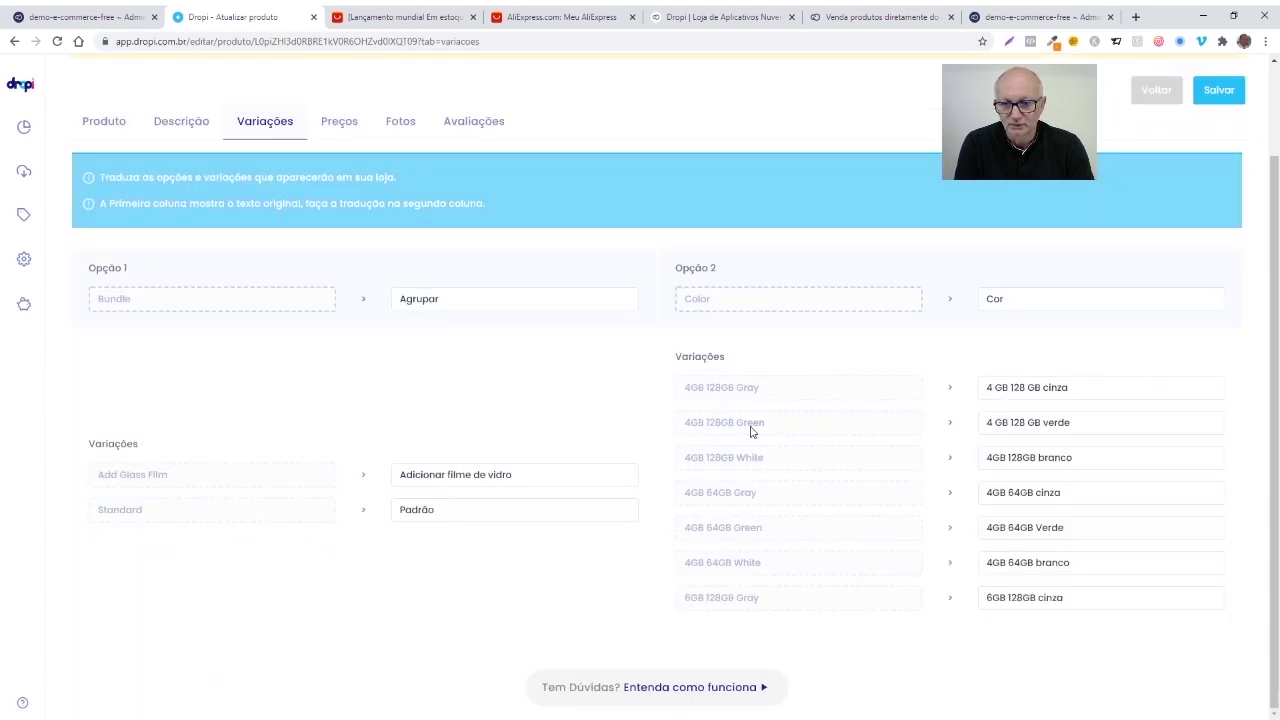
Multiply the selling prices of all the product's variations by 2
left_click(339, 121)
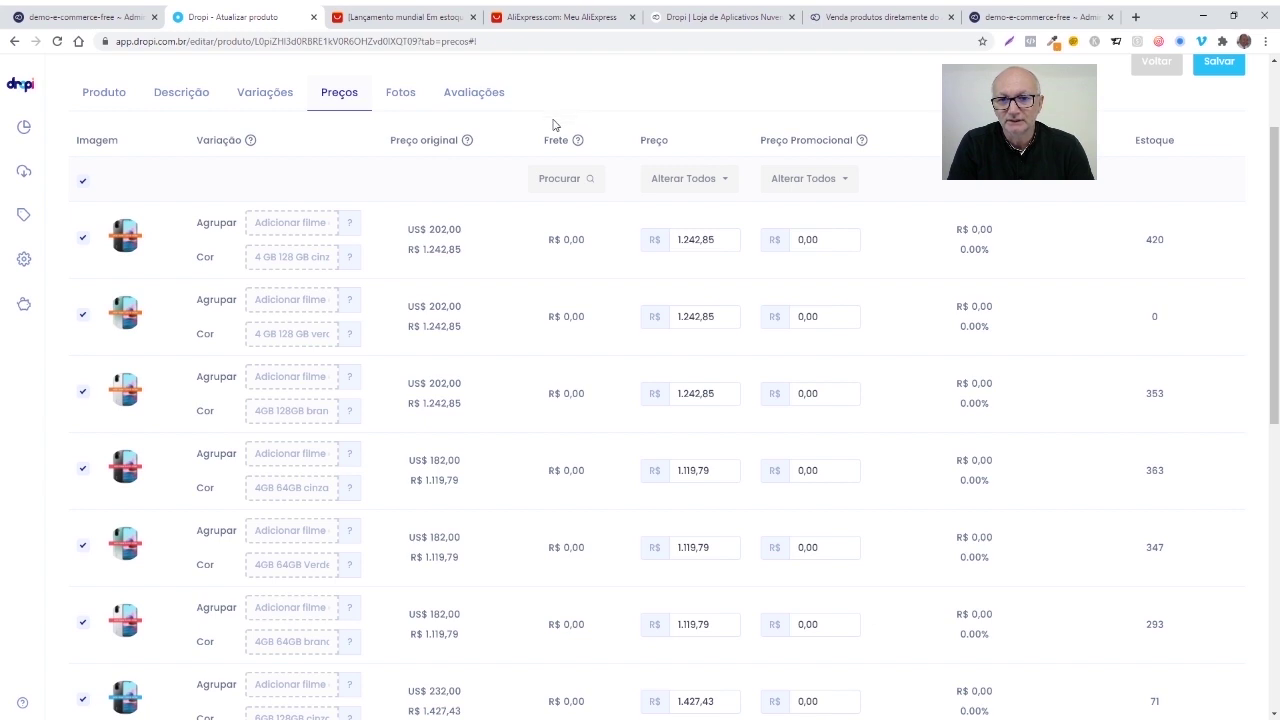
left_click(725, 179)
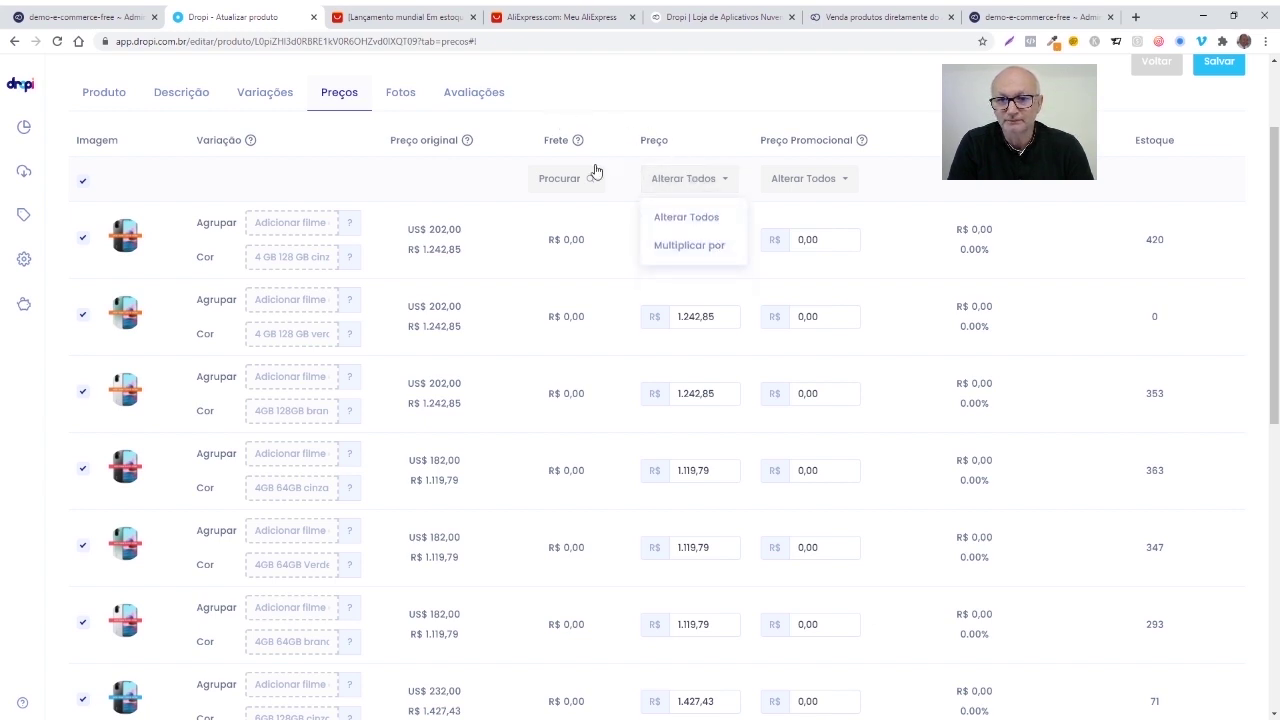
left_click(628, 193)
left_click(709, 178)
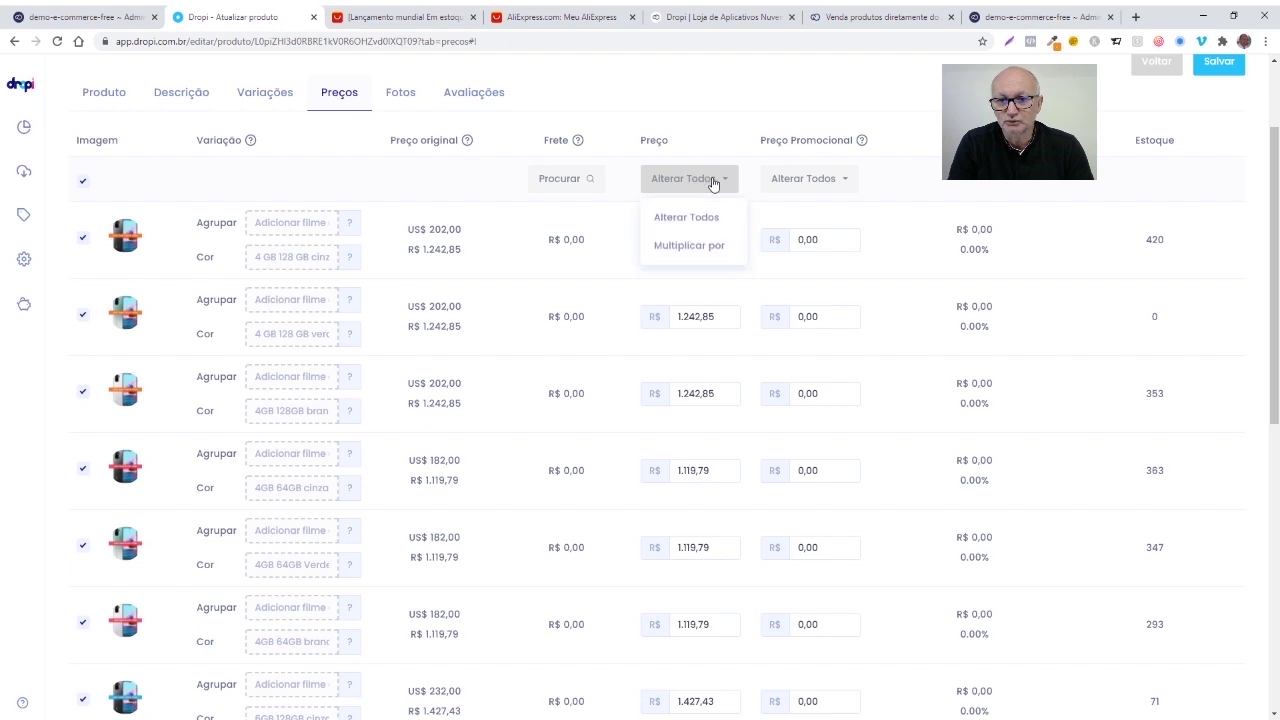
left_click(715, 247)
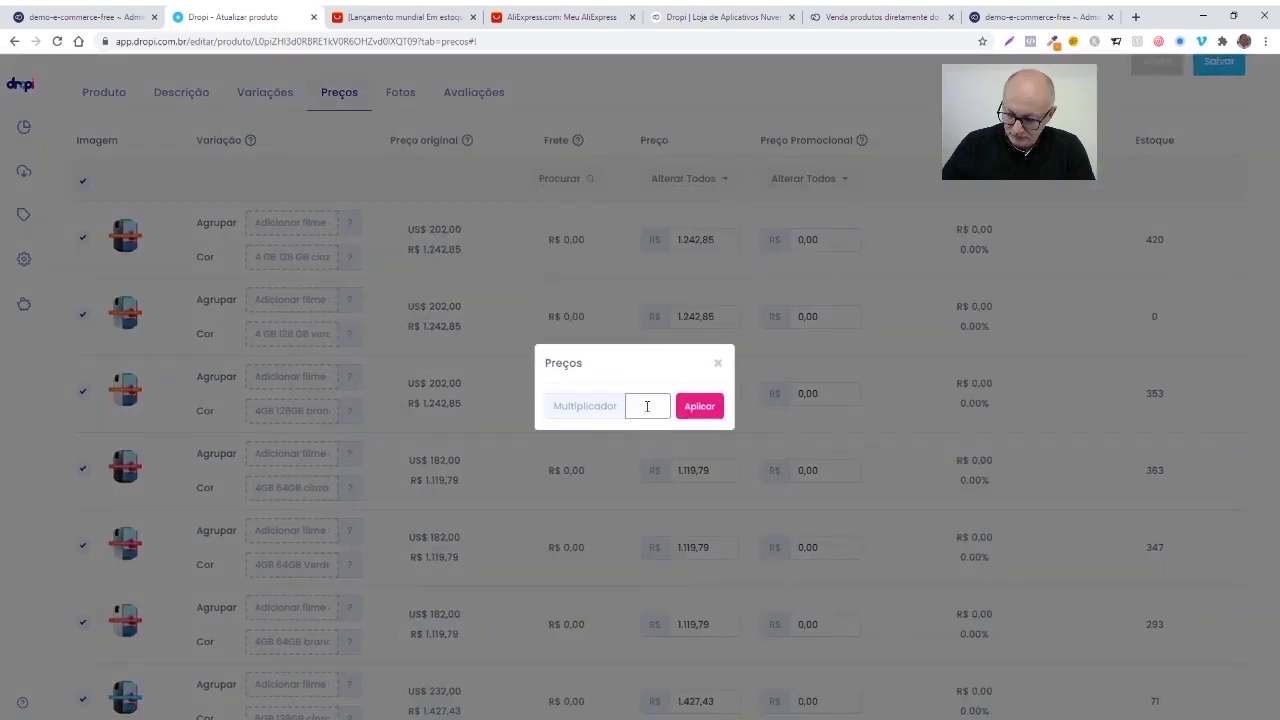
left_click(648, 405)
type("3")
key("BackSpace")
type("2")
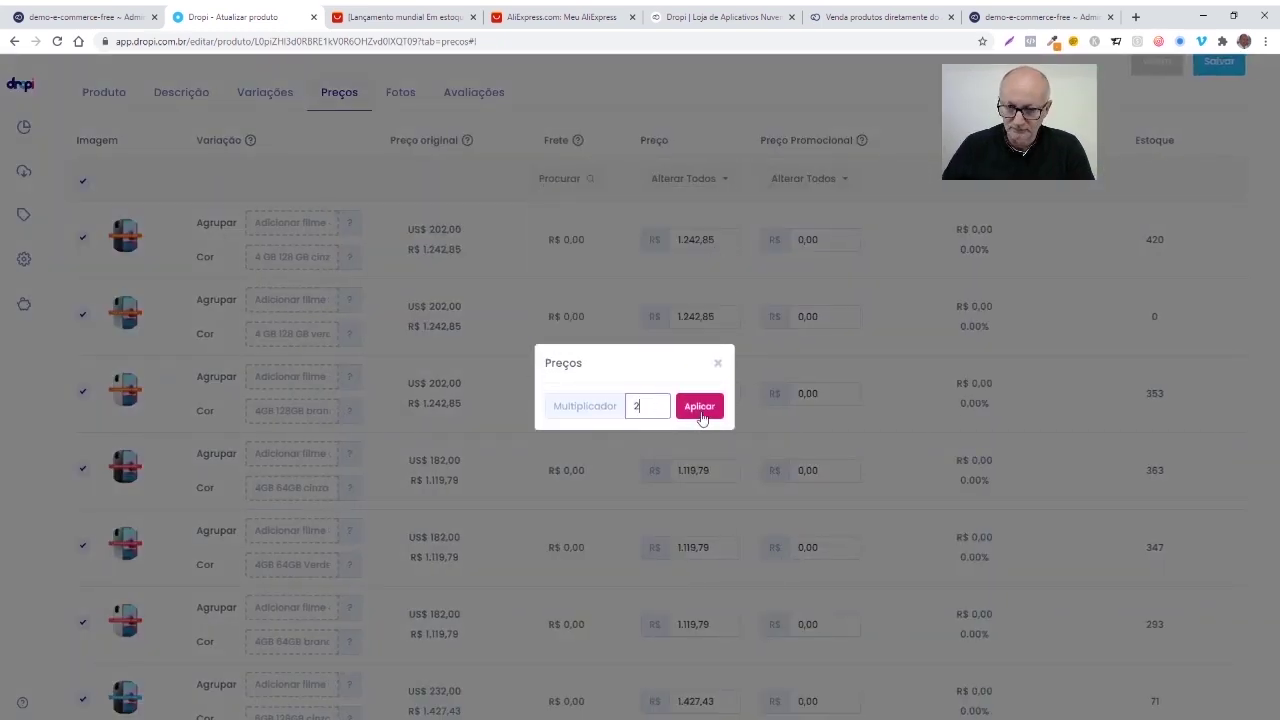
left_click(700, 408)
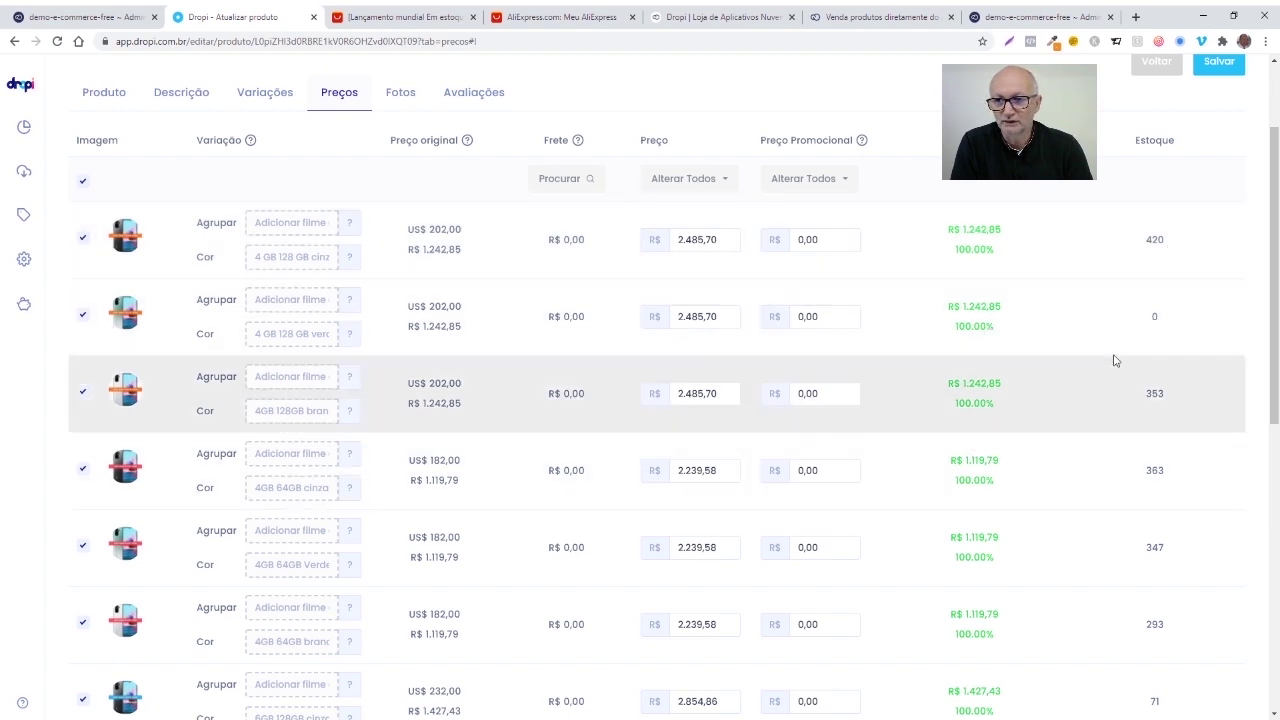
Check the product's photos and reviews, and save the product with export to the Nuvemshop store enabled
scroll(700, 300, "up", 2)
left_click(404, 233)
left_click(488, 233)
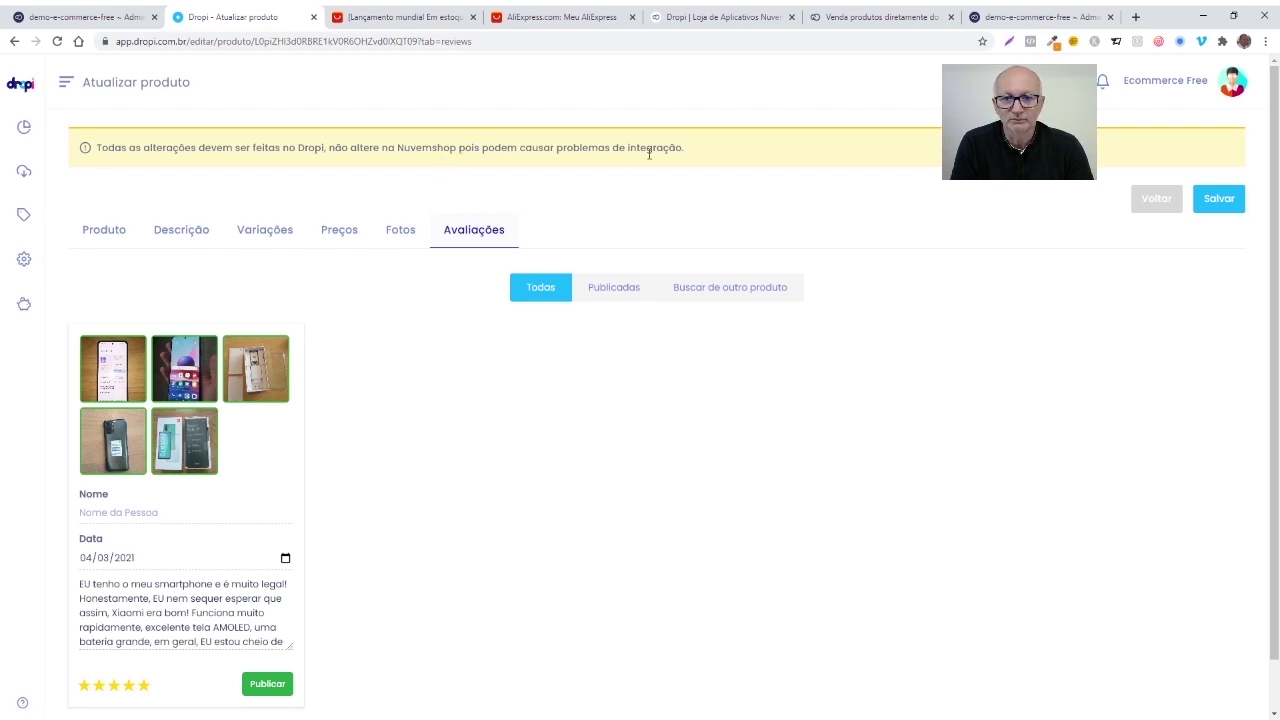
left_click(1219, 205)
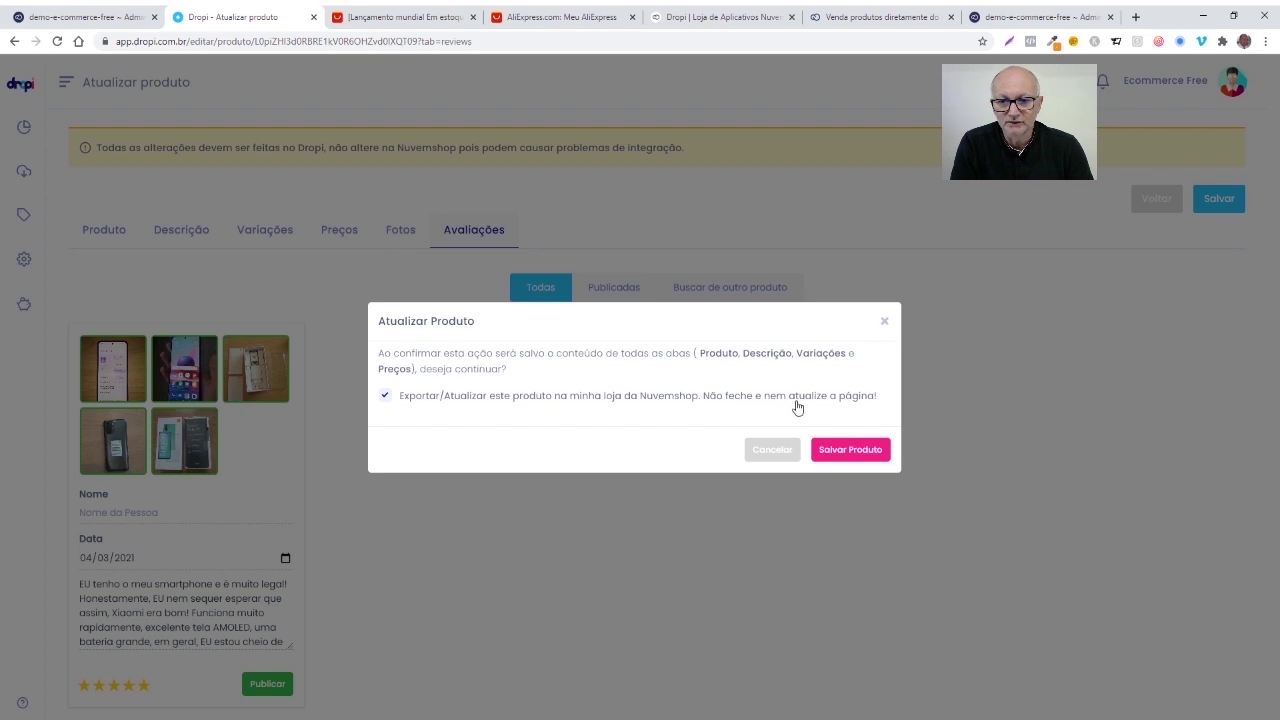
left_click(866, 455)
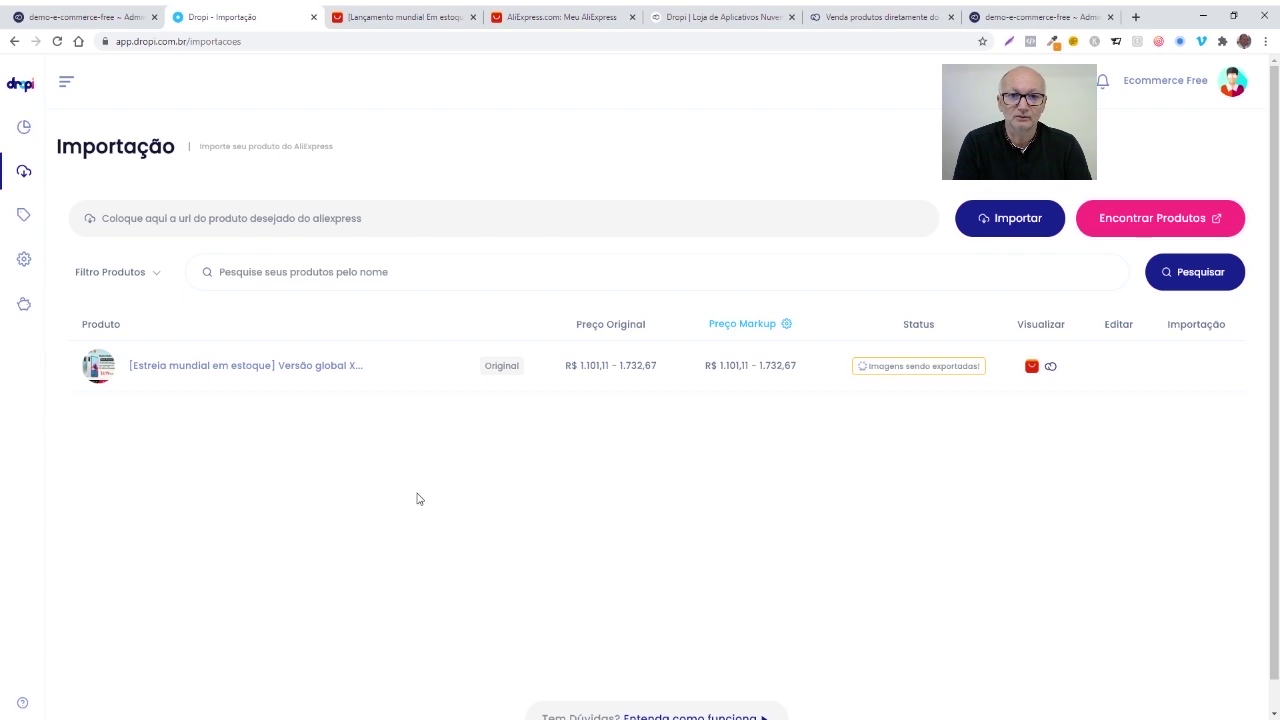
Open the online store from the Nuvemshop admin and view the imported Redmi Note 10's product page
mouse_move(915, 372)
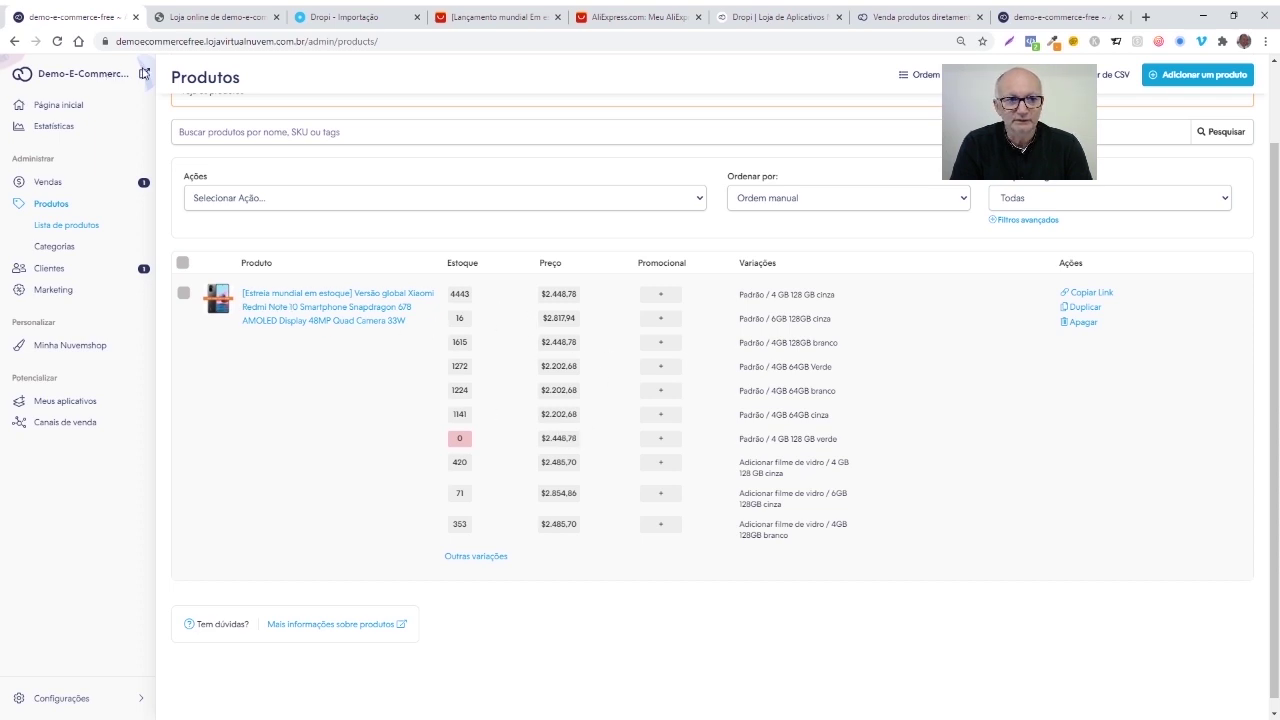
left_click(144, 72)
scroll(641, 349, "down", 2)
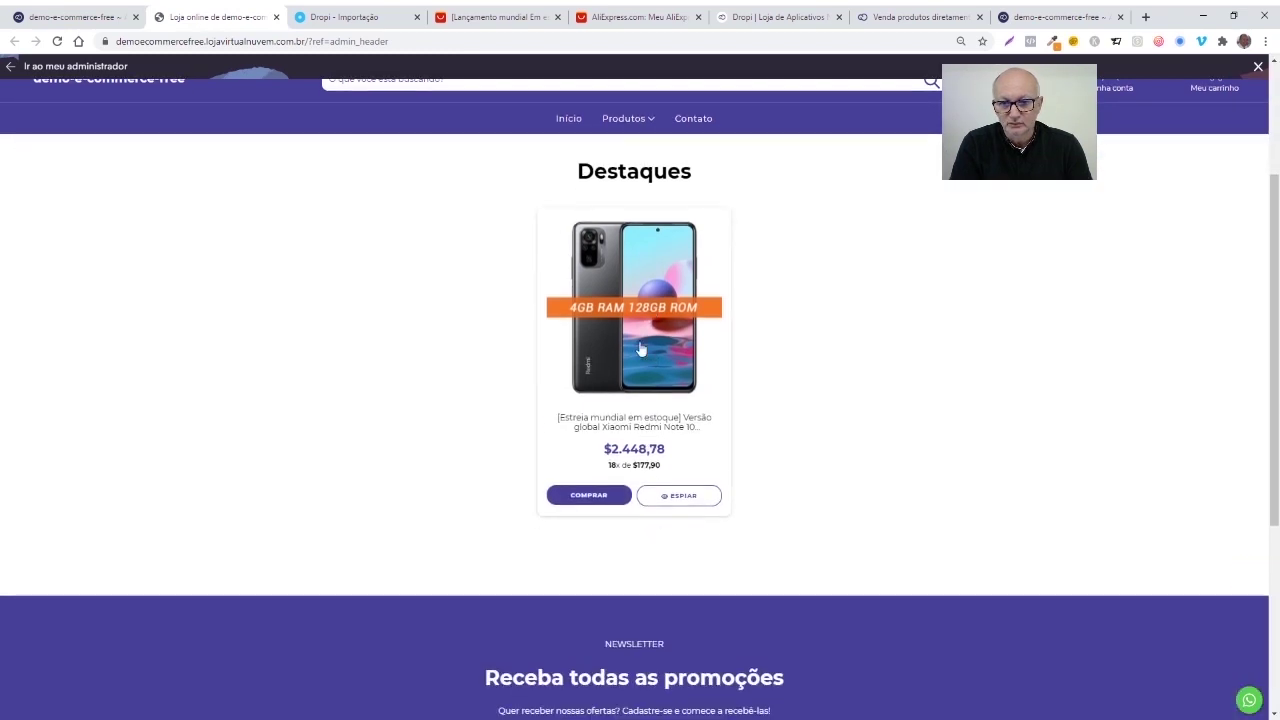
left_click(641, 349)
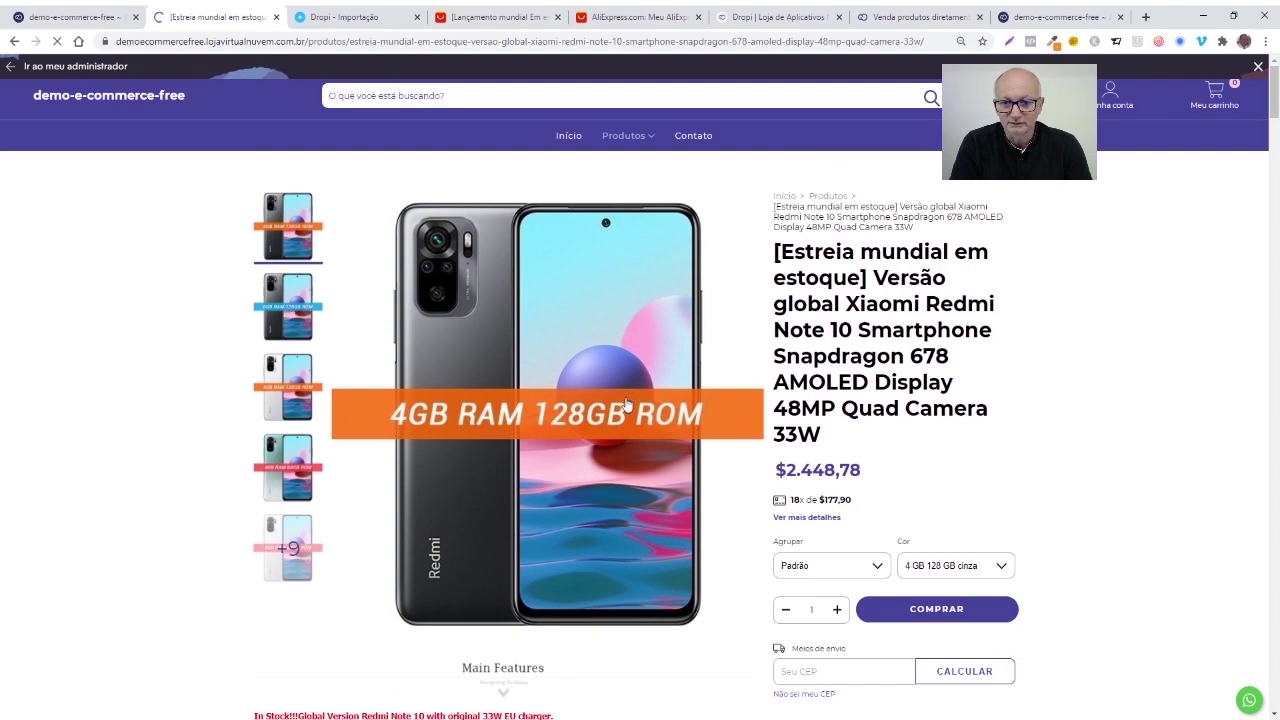
Examine the product's description and shipping options in the store, and choose the Adicionar filme de vidro option under Agrupar
scroll(669, 438, "down", 8)
scroll(730, 430, "up", 5)
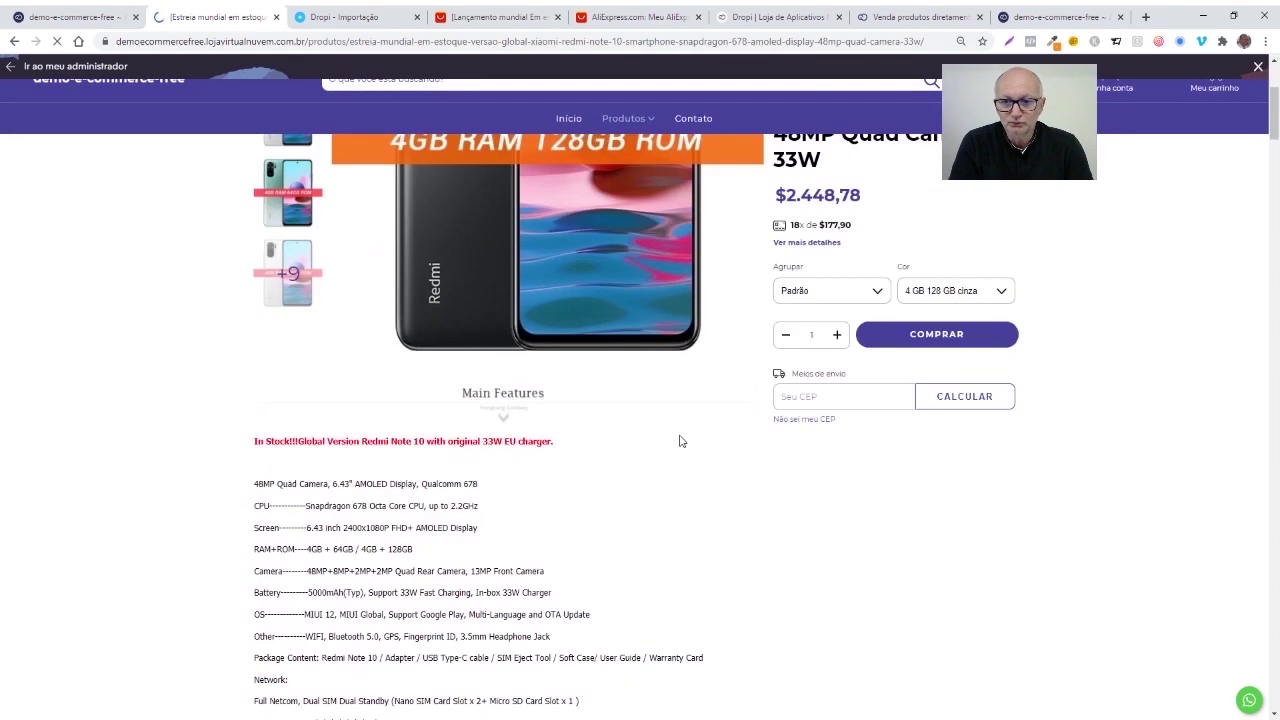
scroll(682, 445, "down", 7)
scroll(681, 444, "down", 10)
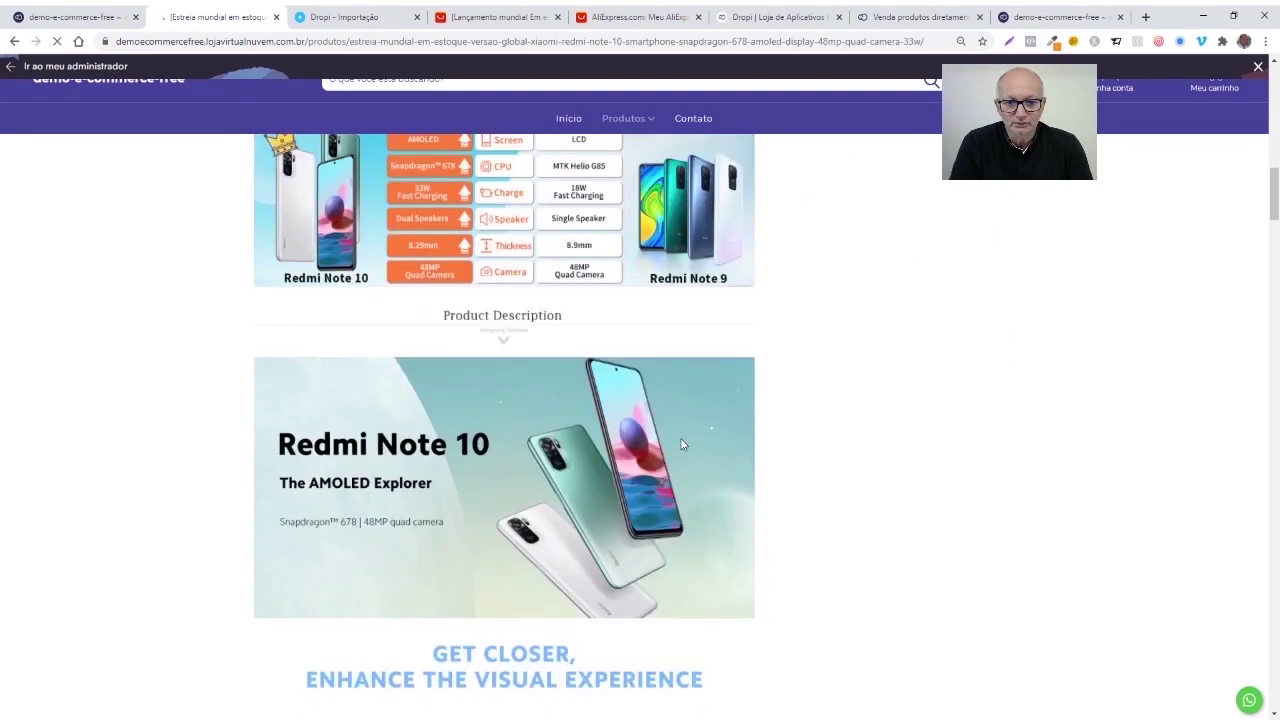
scroll(680, 446, "down", 12)
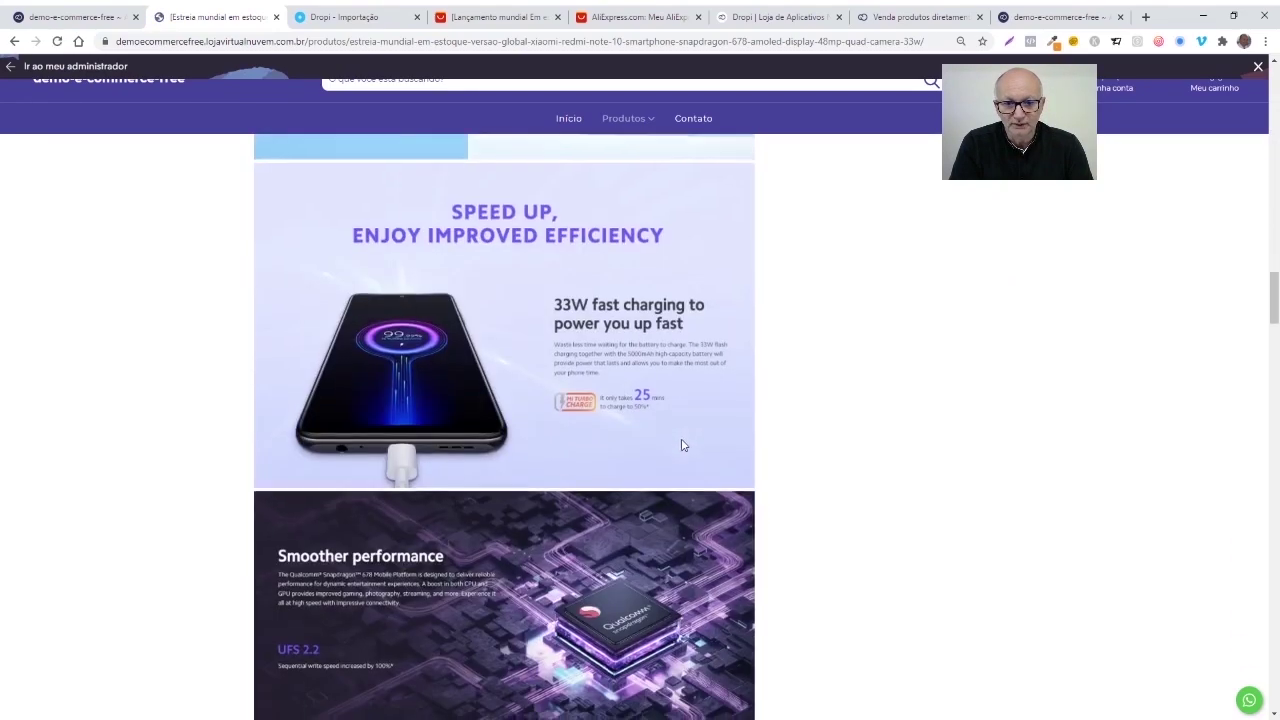
scroll(682, 447, "down", 8)
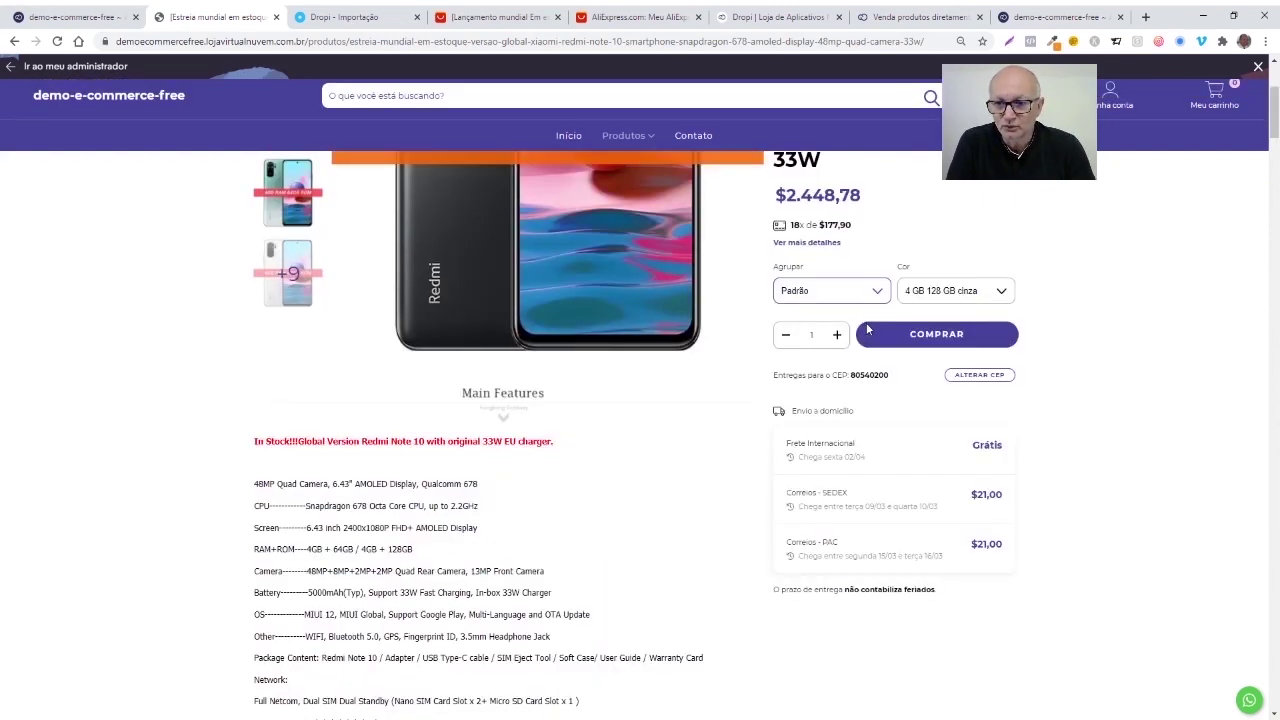
left_click(866, 327)
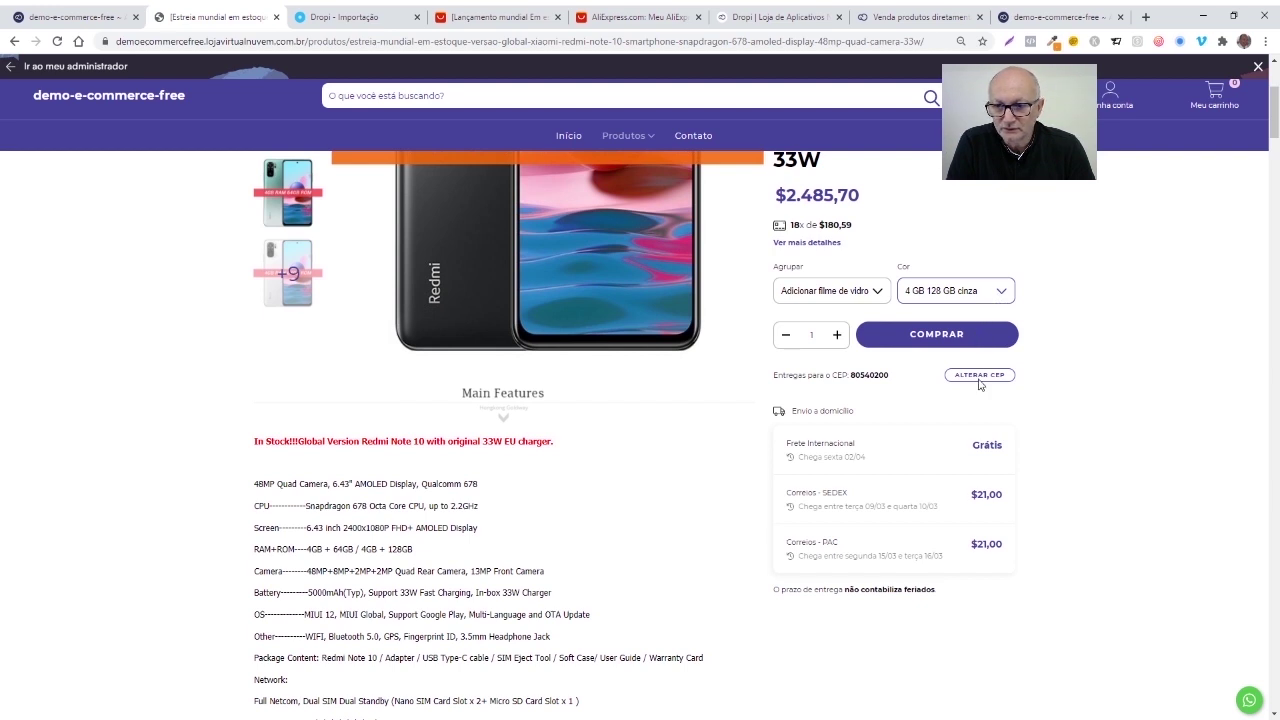
Choose the 6GB 128GB cinza option under Cor and examine the shipping options offered for this variation
left_click(980, 321)
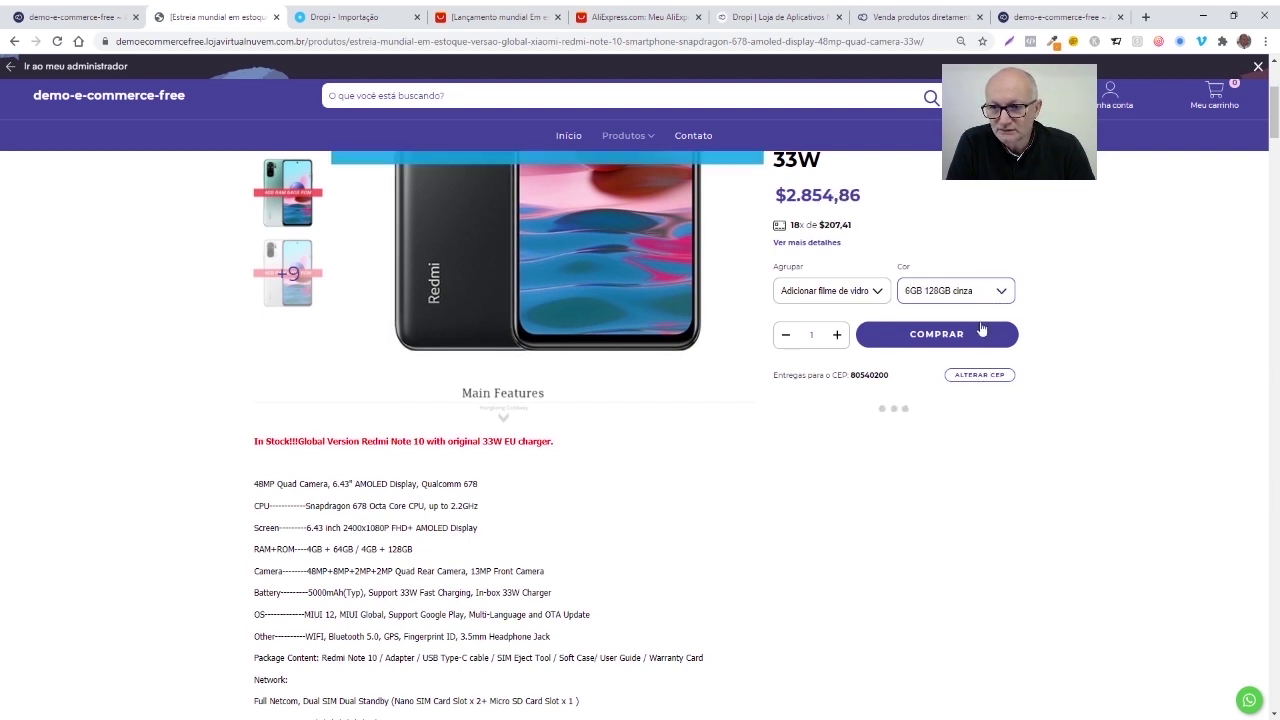
scroll(930, 330, "down", 1)
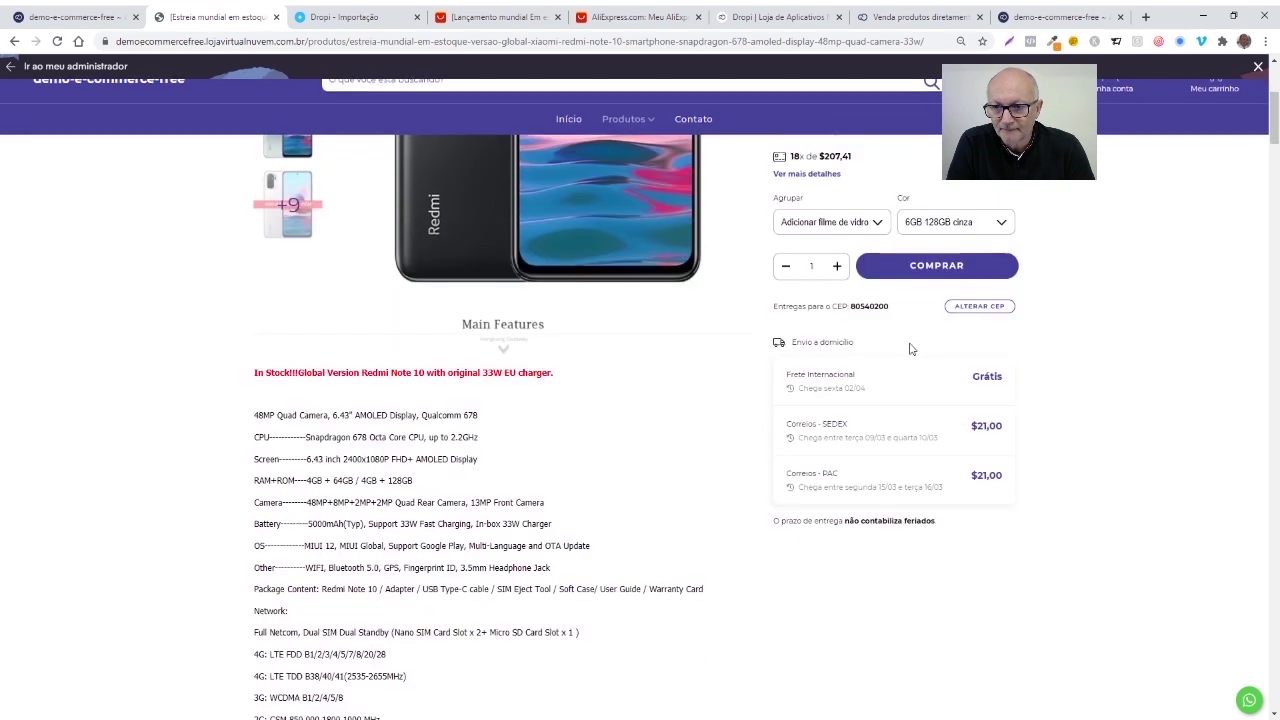
scroll(850, 335, "down", 1)
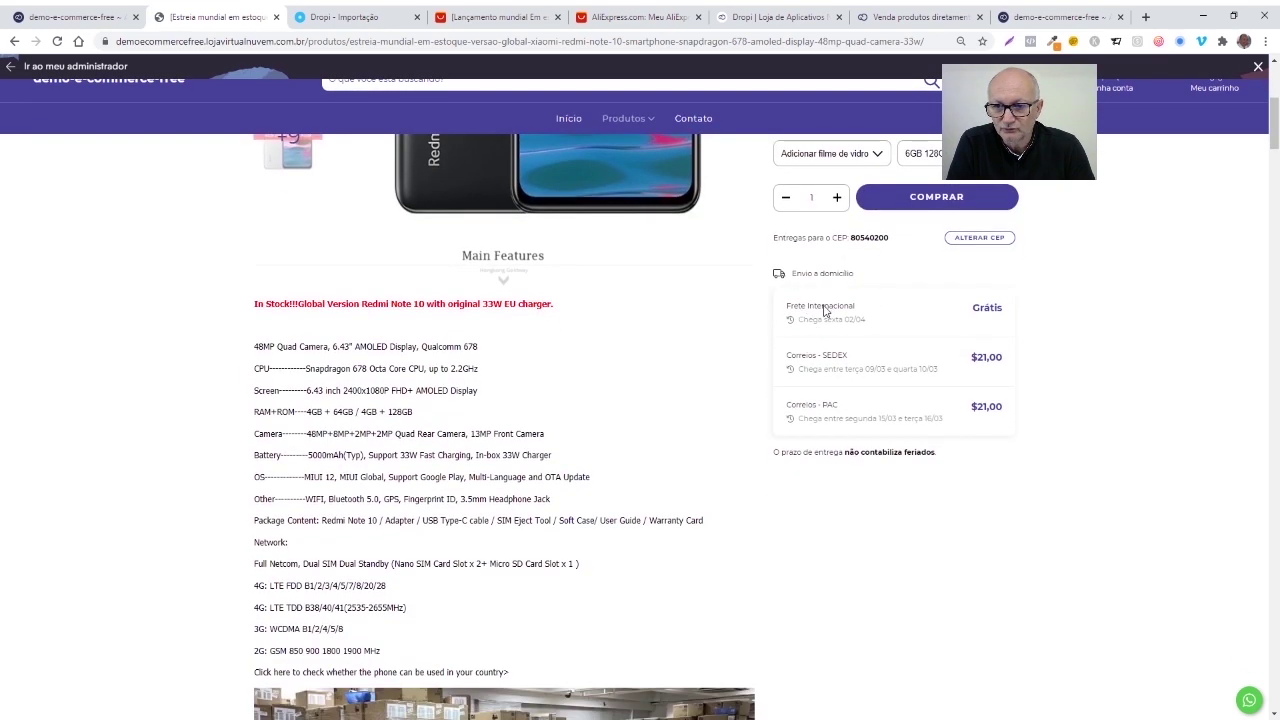
scroll(940, 395, "down", 1)
scroll(920, 350, "up", 1)
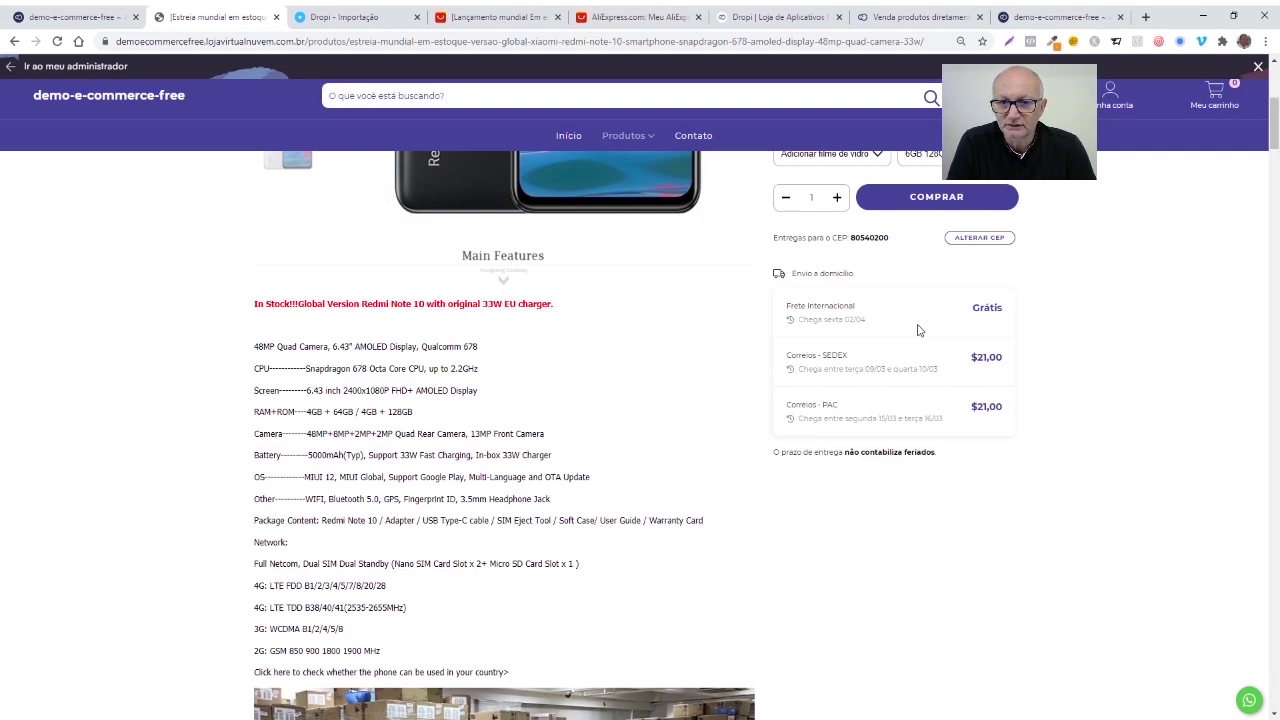
scroll(918, 330, "up", 4)
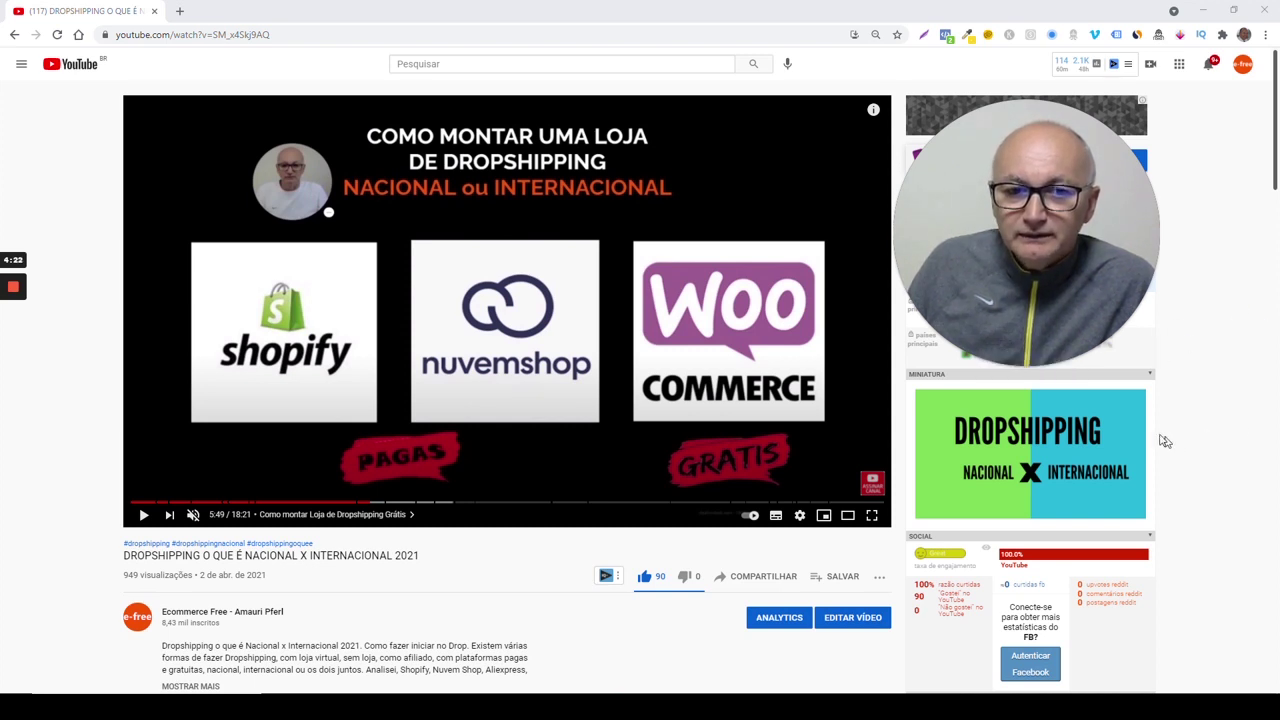
mouse_move(1106, 446)
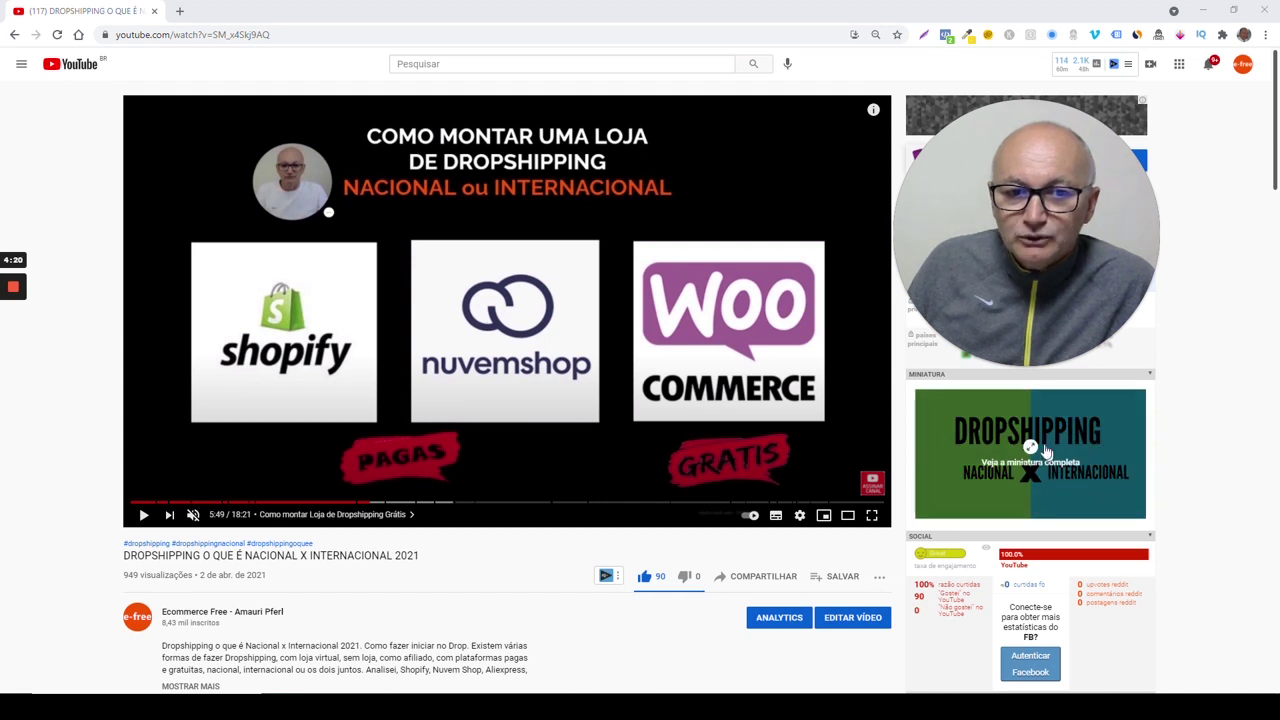